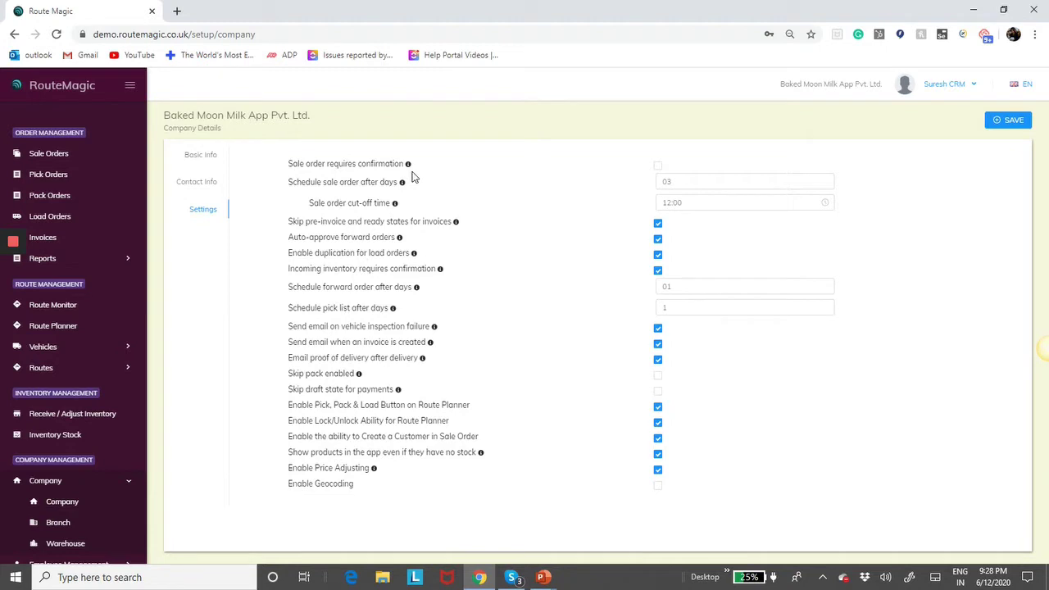
- Read the info tooltips for the Company Settings options, then show the Sale Order list
{"action": "mouse_move", "coordinate": [412, 170]}
{"action": "left_click", "coordinate": [59, 155]}
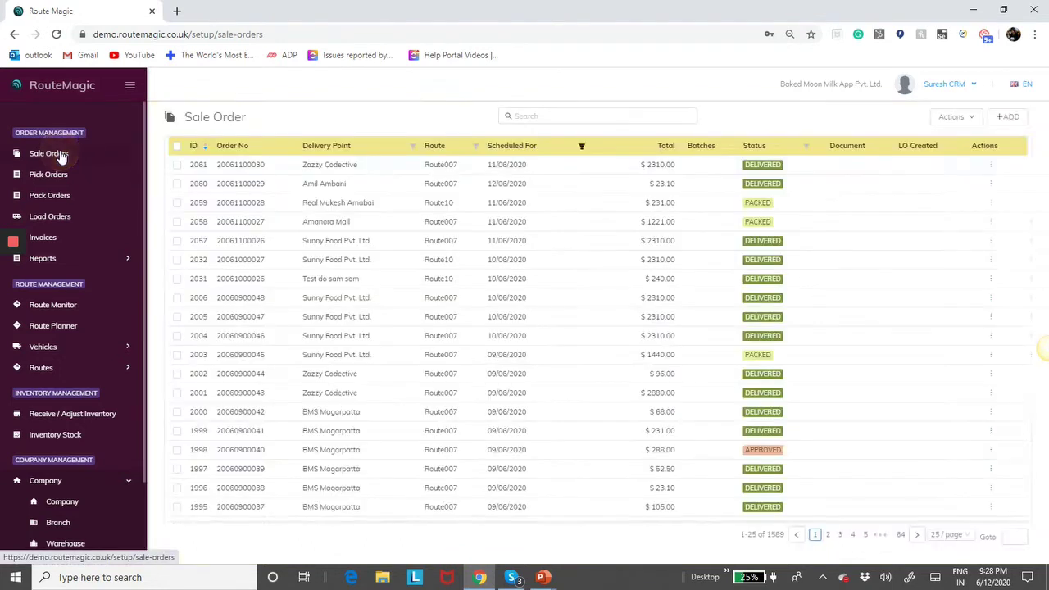
- Create and save a sale order for Amanora Future Towers with one Robo Food item, totalling $23.10
{"action": "left_click", "coordinate": [1007, 116]}
{"action": "left_click", "coordinate": [343, 178]}
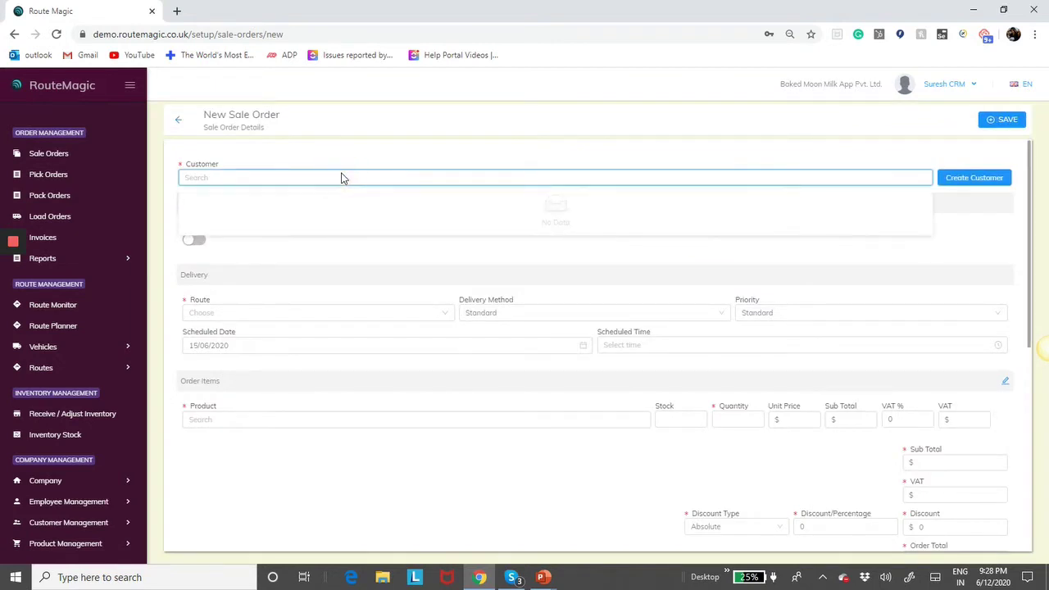
{"action": "type", "text": "ama"}
{"action": "left_click", "coordinate": [300, 197]}
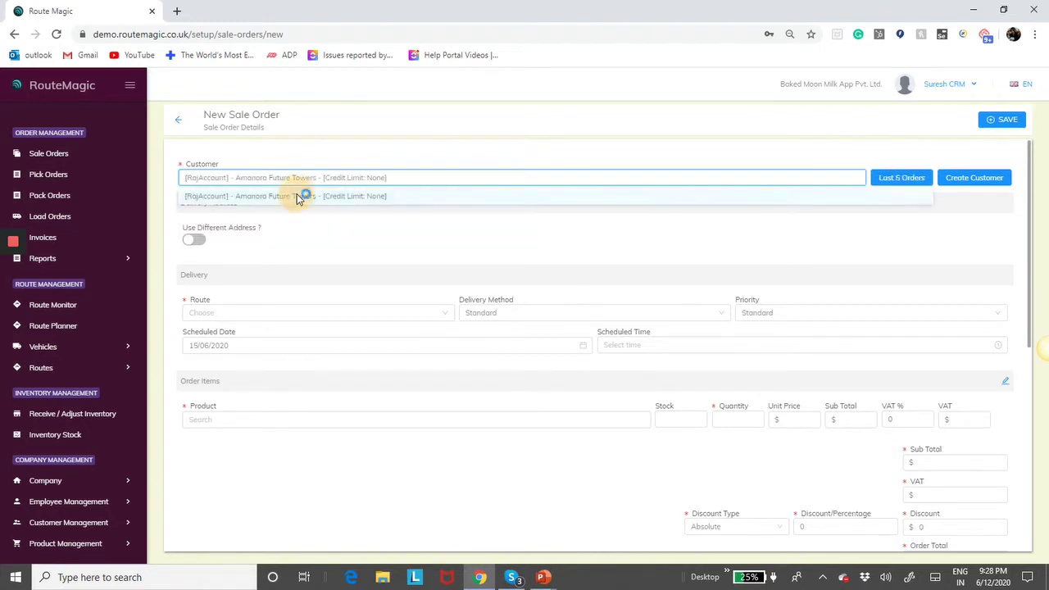
{"action": "scroll", "coordinate": [374, 298], "scroll_direction": "down", "scroll_amount": 3}
{"action": "left_click", "coordinate": [358, 325]}
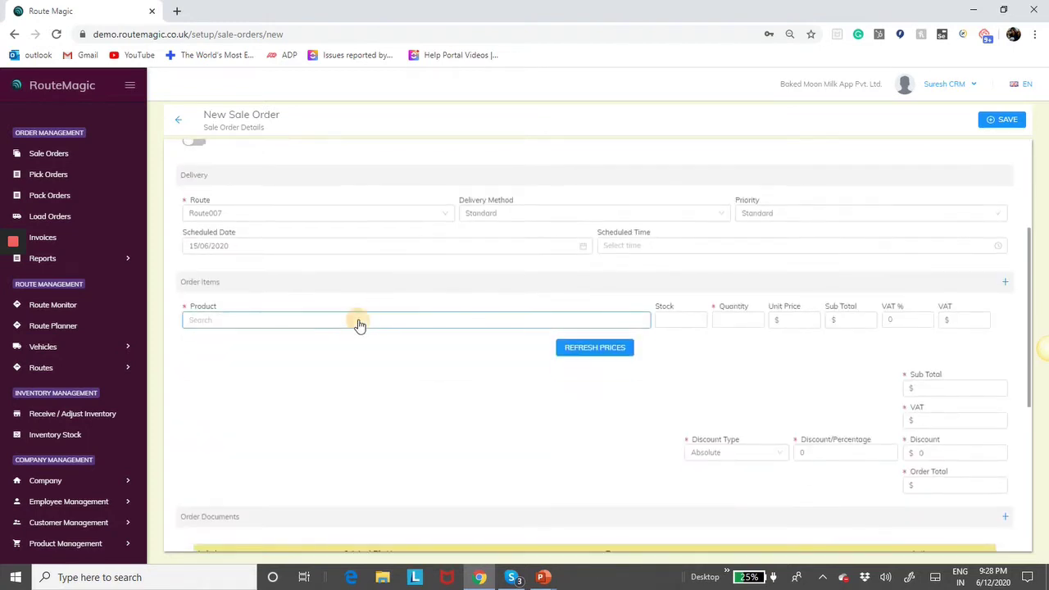
{"action": "type", "text": "ro"}
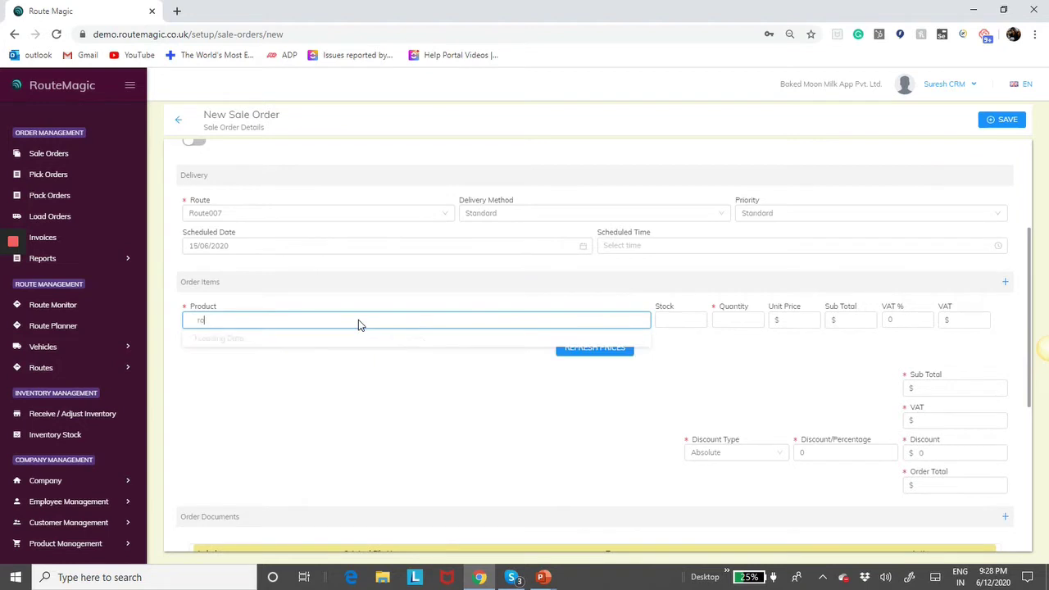
{"action": "type", "text": "b"}
{"action": "left_click", "coordinate": [341, 339]}
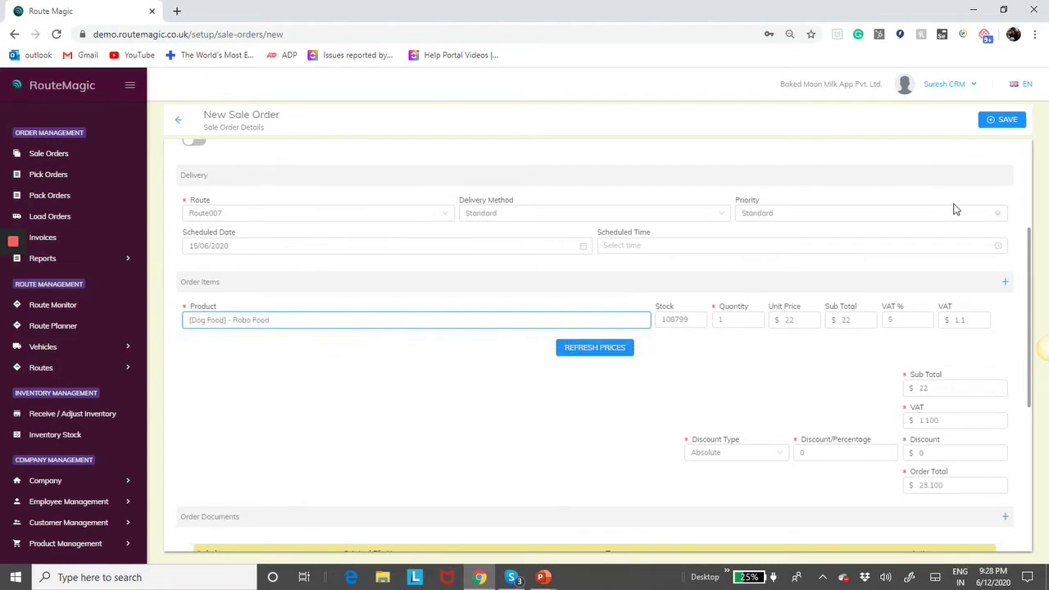
{"action": "left_click", "coordinate": [990, 121]}
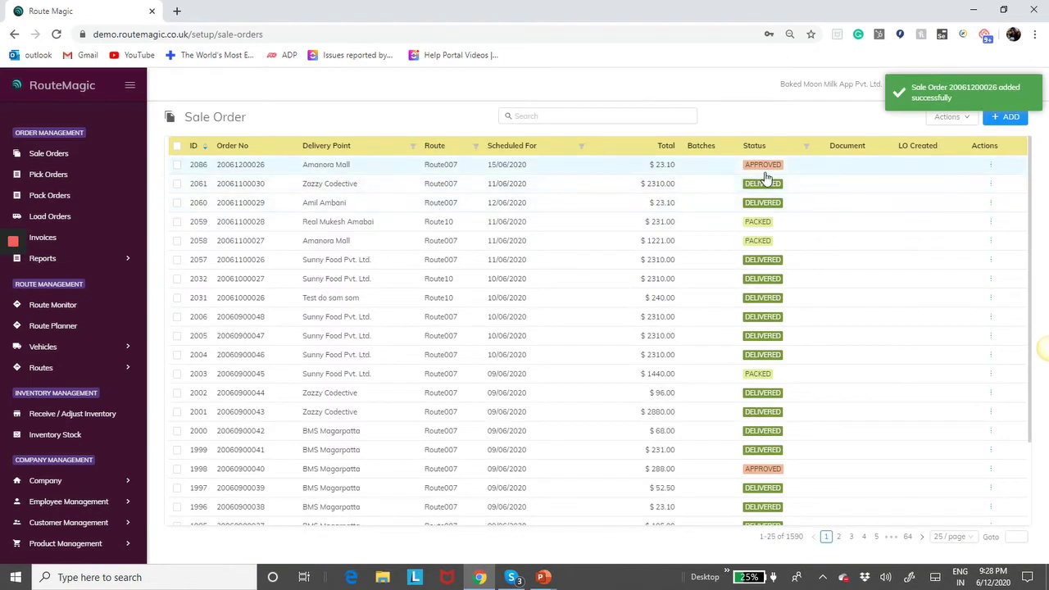
- Turn on 'Sale order requires confirmation' in the company settings and save
{"action": "left_click", "coordinate": [49, 481]}
{"action": "left_click", "coordinate": [73, 503]}
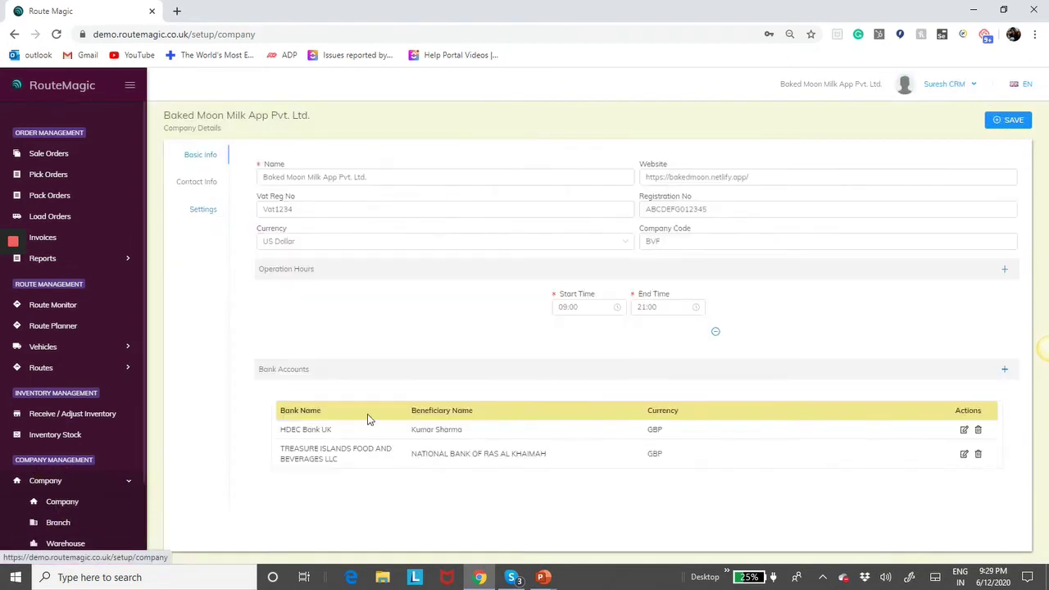
{"action": "left_click", "coordinate": [205, 217]}
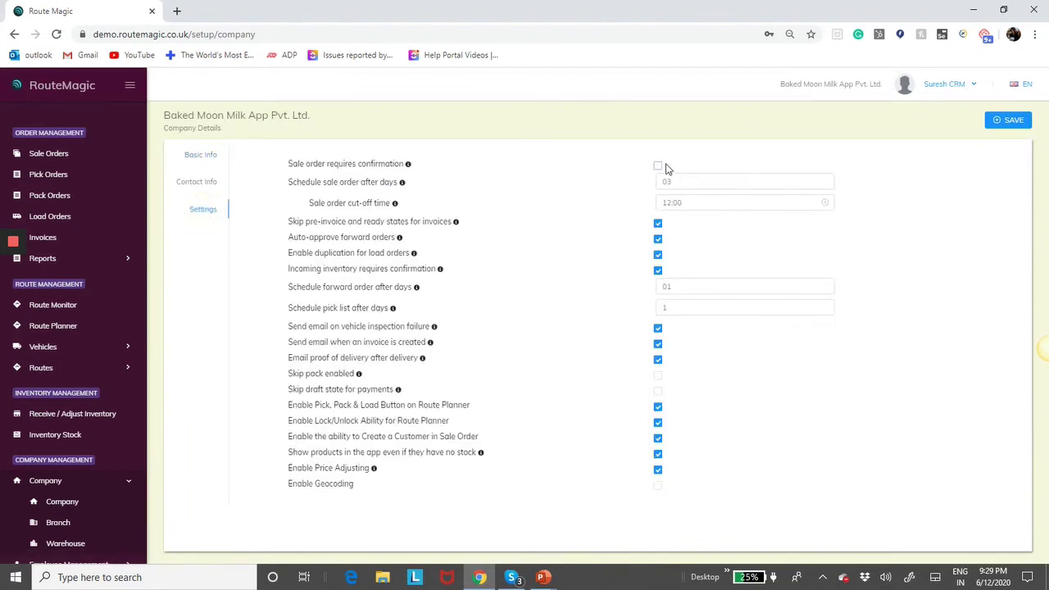
{"action": "left_click", "coordinate": [658, 166]}
{"action": "left_click", "coordinate": [1013, 119]}
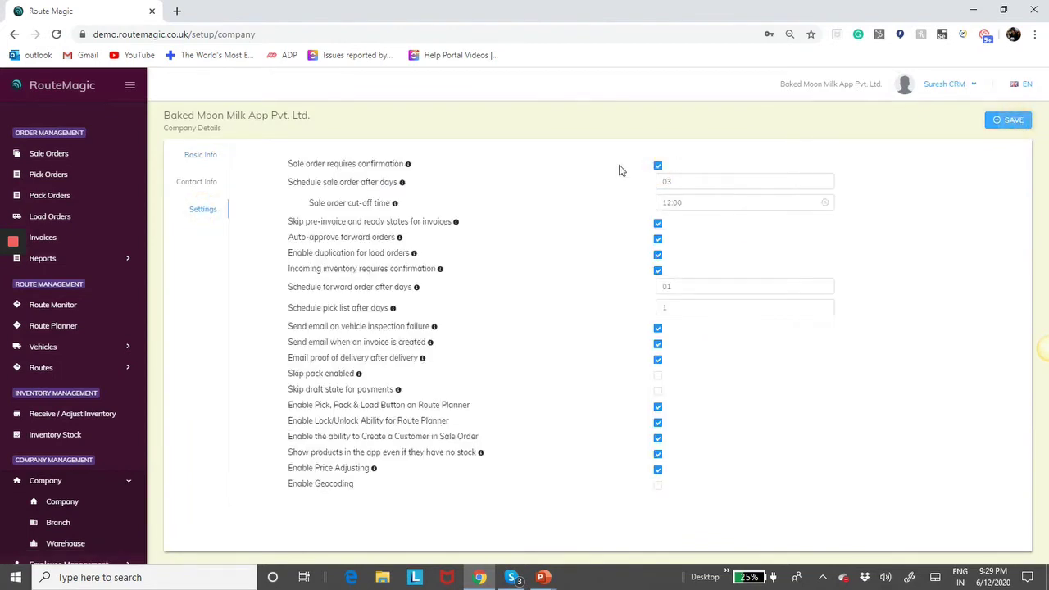
- Save another Amanora Future Towers order for one Robo Food, now pending approval
{"action": "left_click", "coordinate": [59, 156]}
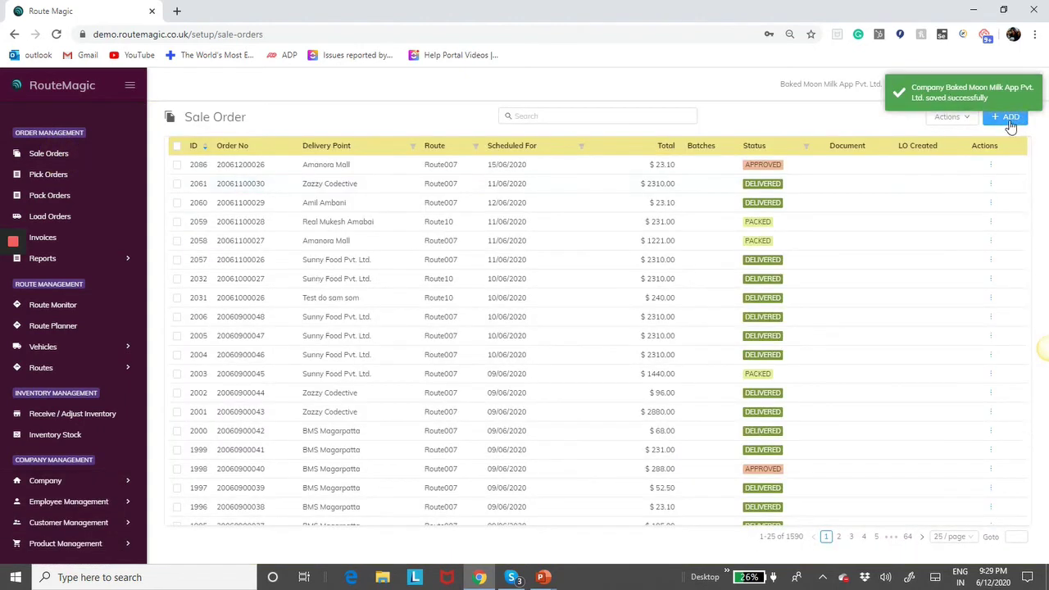
{"action": "left_click", "coordinate": [1010, 119]}
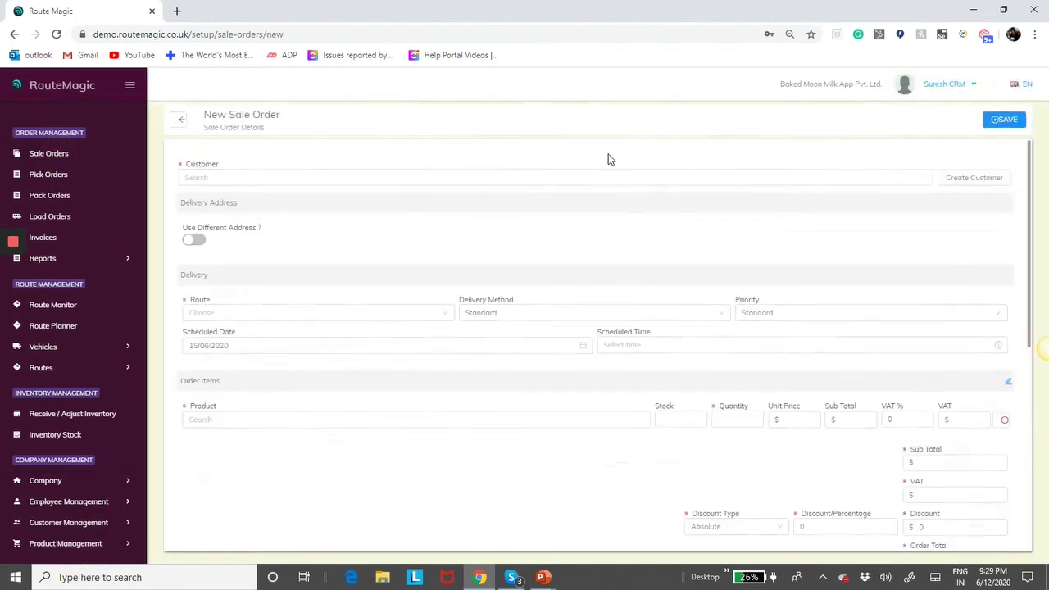
{"action": "left_click", "coordinate": [298, 178]}
{"action": "type", "text": "amo"}
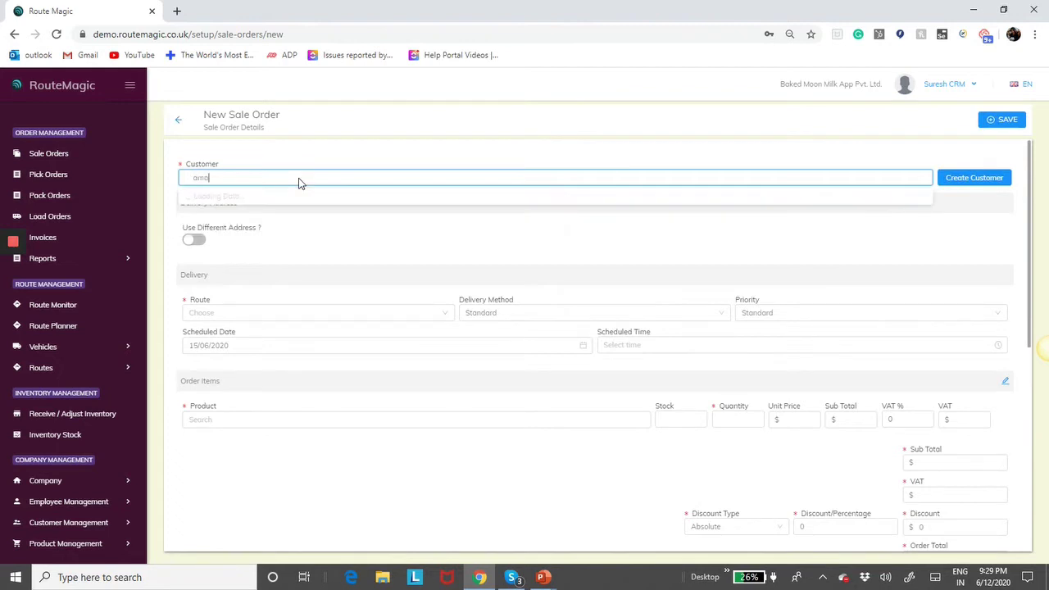
{"action": "left_click", "coordinate": [281, 198]}
{"action": "scroll", "coordinate": [258, 464], "scroll_direction": "down", "scroll_amount": 1}
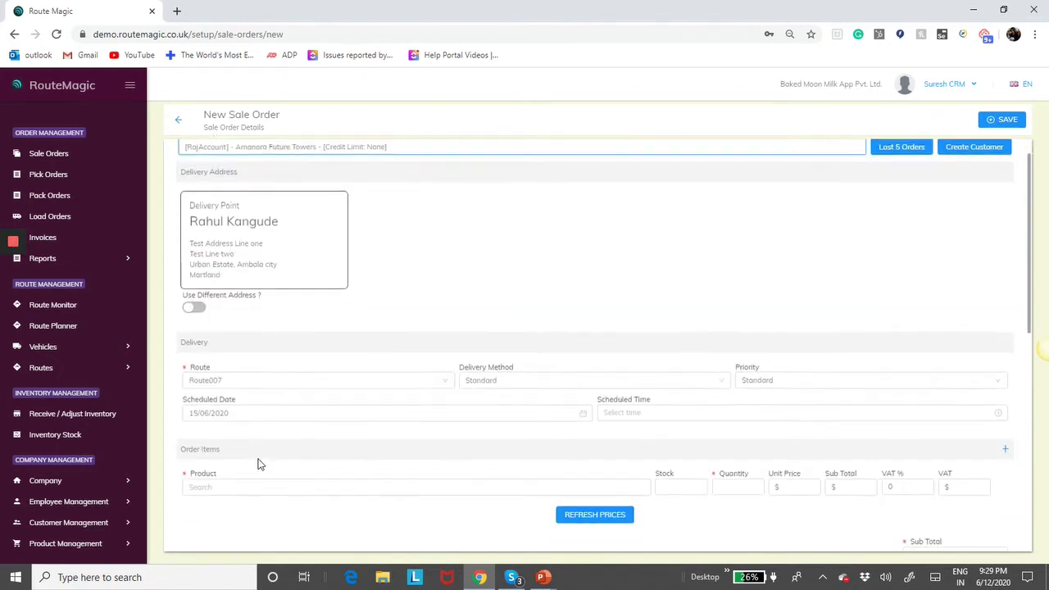
{"action": "left_click", "coordinate": [273, 485]}
{"action": "type", "text": "ro"}
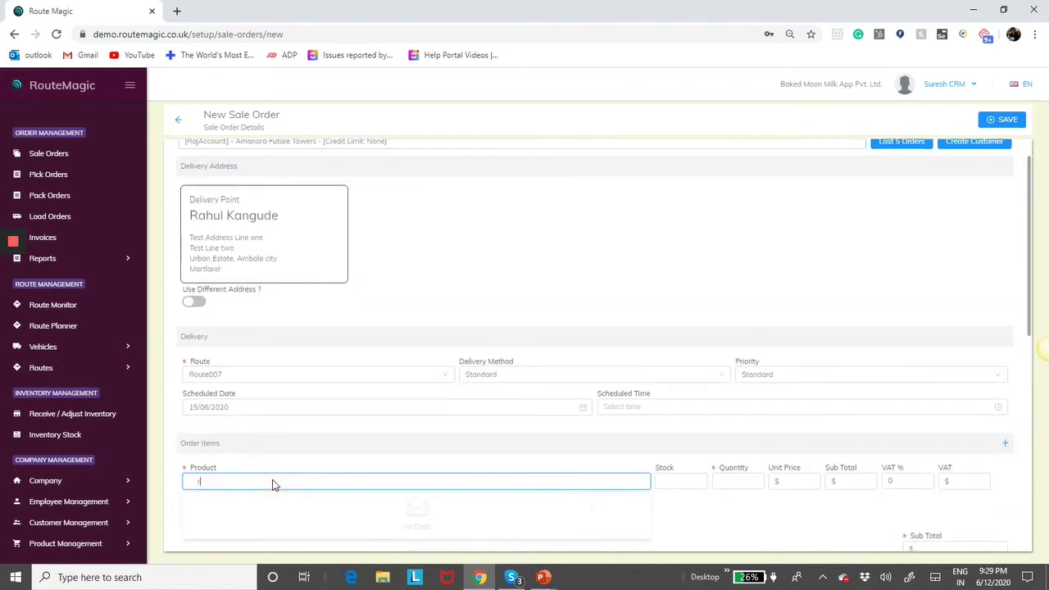
{"action": "type", "text": "b"}
{"action": "left_click", "coordinate": [251, 499]}
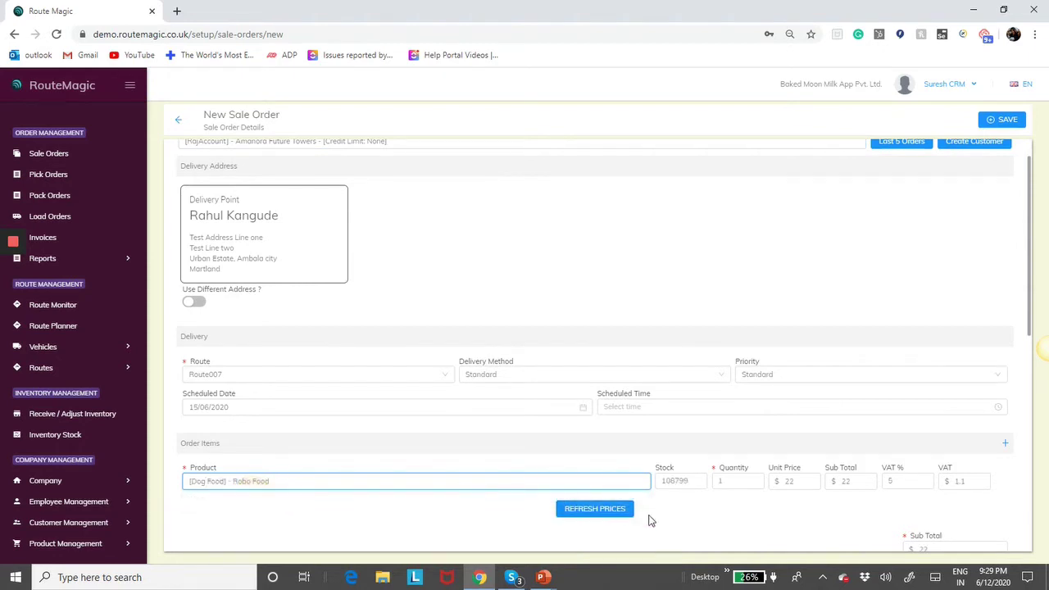
{"action": "left_click", "coordinate": [1001, 119]}
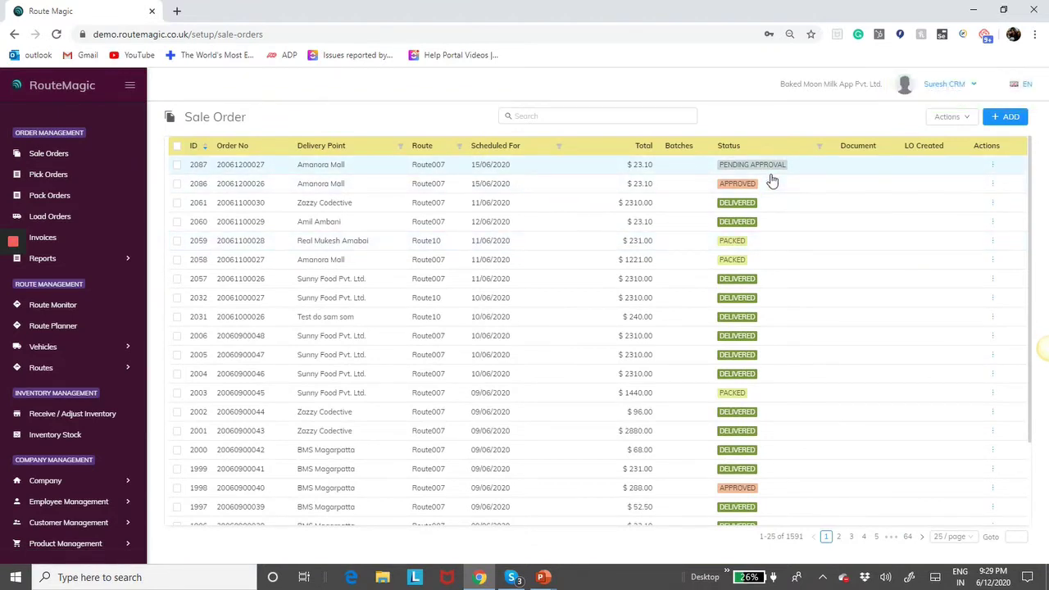
- Open pending order 2087 and scroll through its details
{"action": "left_click", "coordinate": [725, 169]}
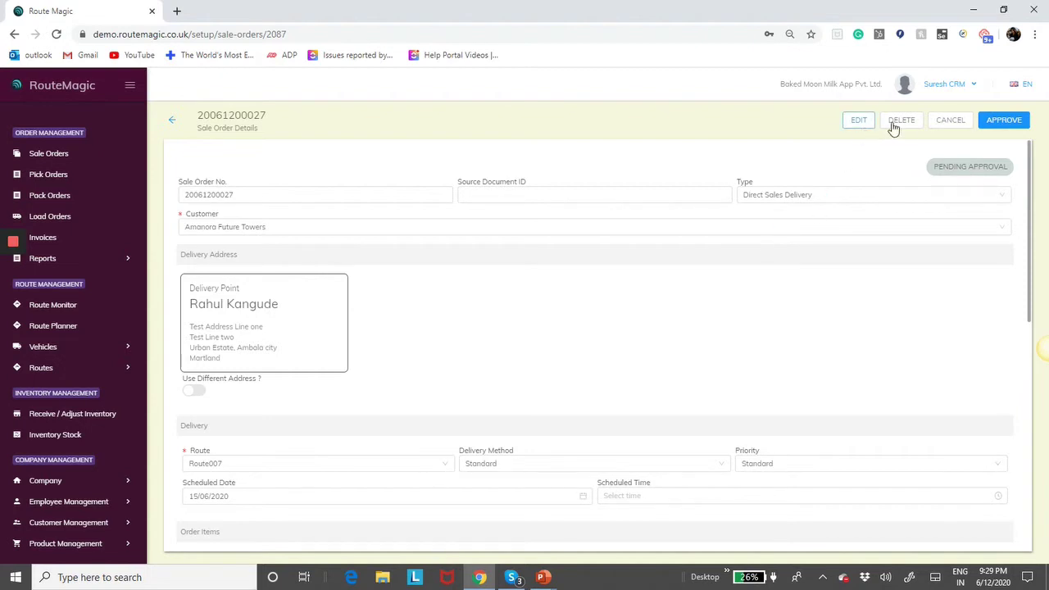
{"action": "scroll", "coordinate": [743, 305], "scroll_direction": "down", "scroll_amount": 3}
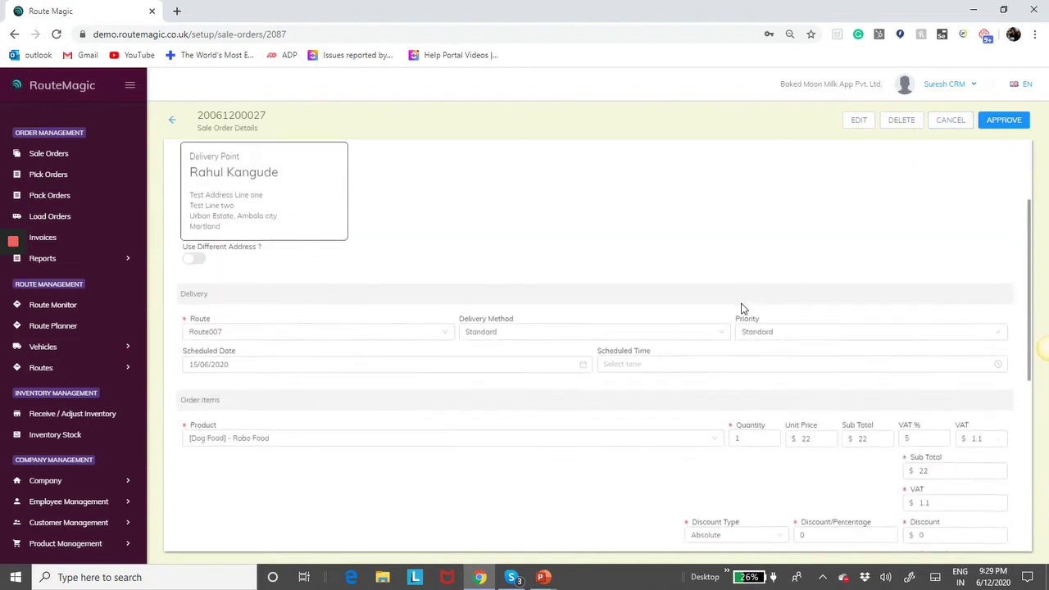
{"action": "scroll", "coordinate": [743, 304], "scroll_direction": "down", "scroll_amount": 2}
{"action": "scroll", "coordinate": [642, 410], "scroll_direction": "up", "scroll_amount": 5}
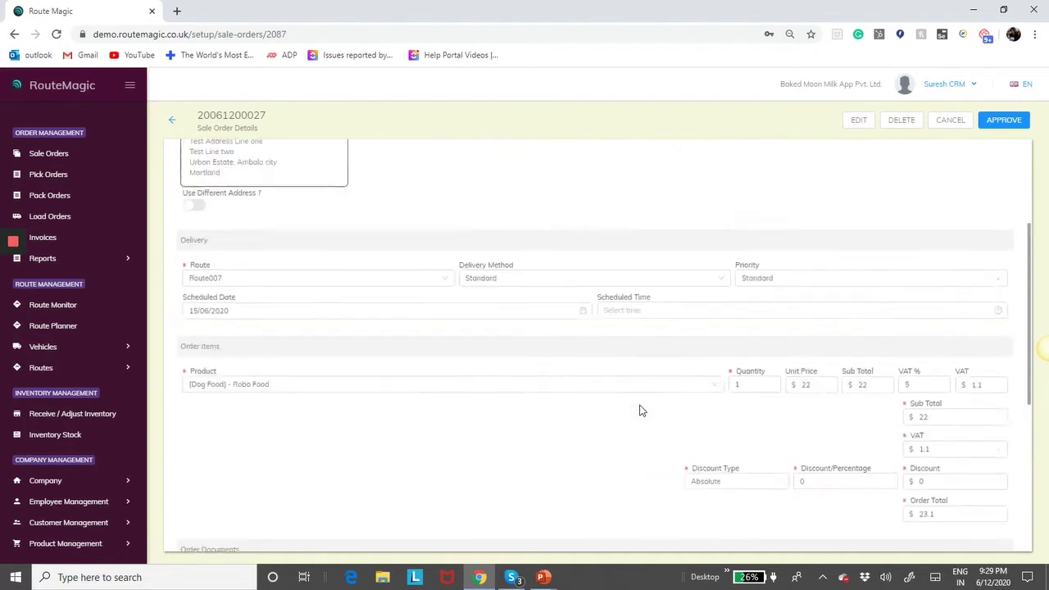
- View approved order 2086 for comparison, reopen 2087, then switch to the PowerPoint slideshow
{"action": "left_click", "coordinate": [79, 156]}
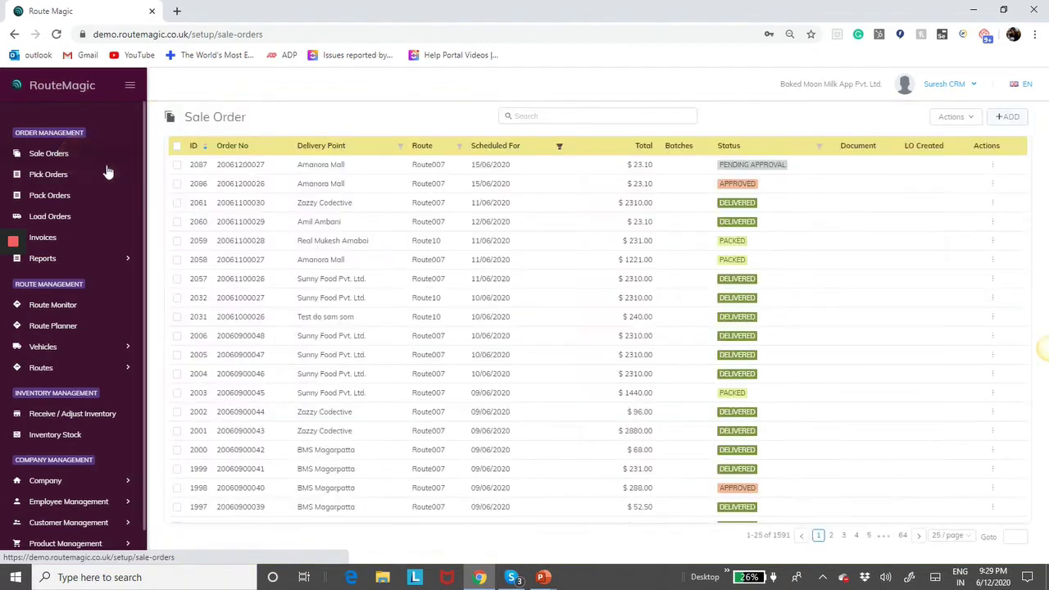
{"action": "left_click", "coordinate": [656, 182]}
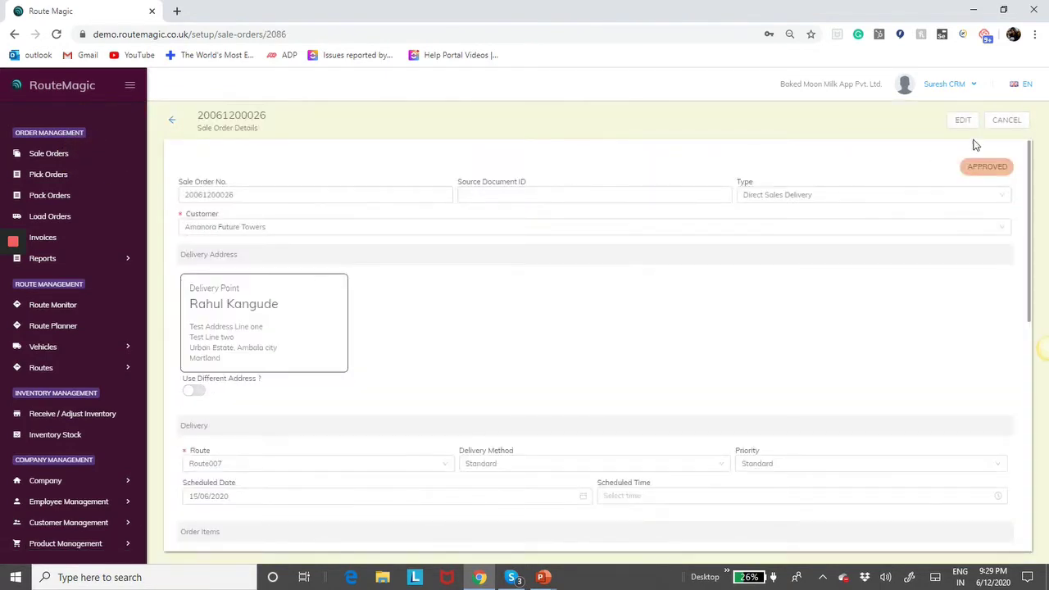
{"action": "left_click", "coordinate": [62, 159]}
{"action": "left_click", "coordinate": [769, 166]}
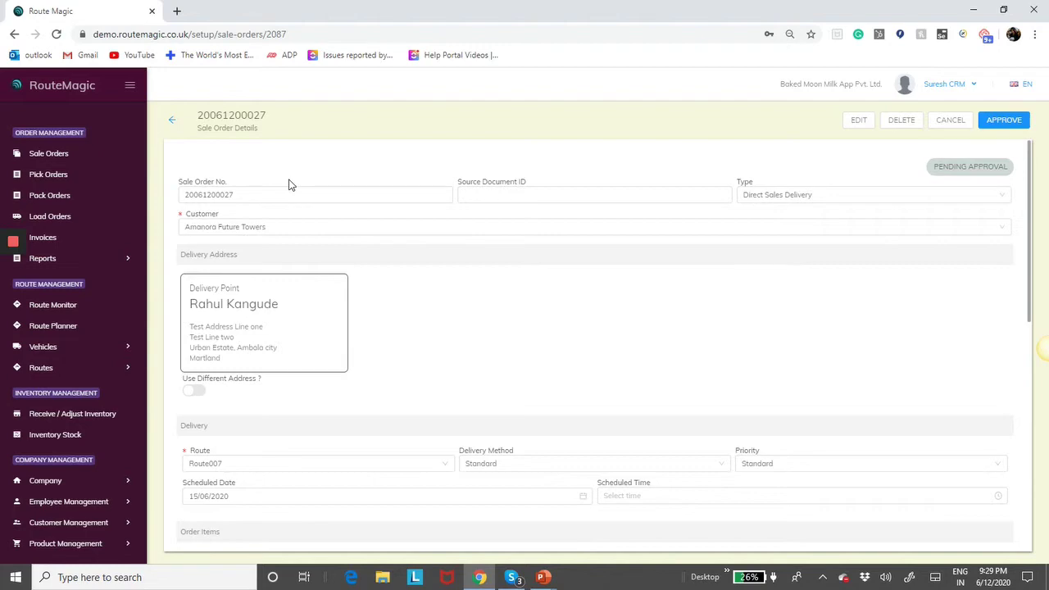
{"action": "key", "text": "alt+Tab"}
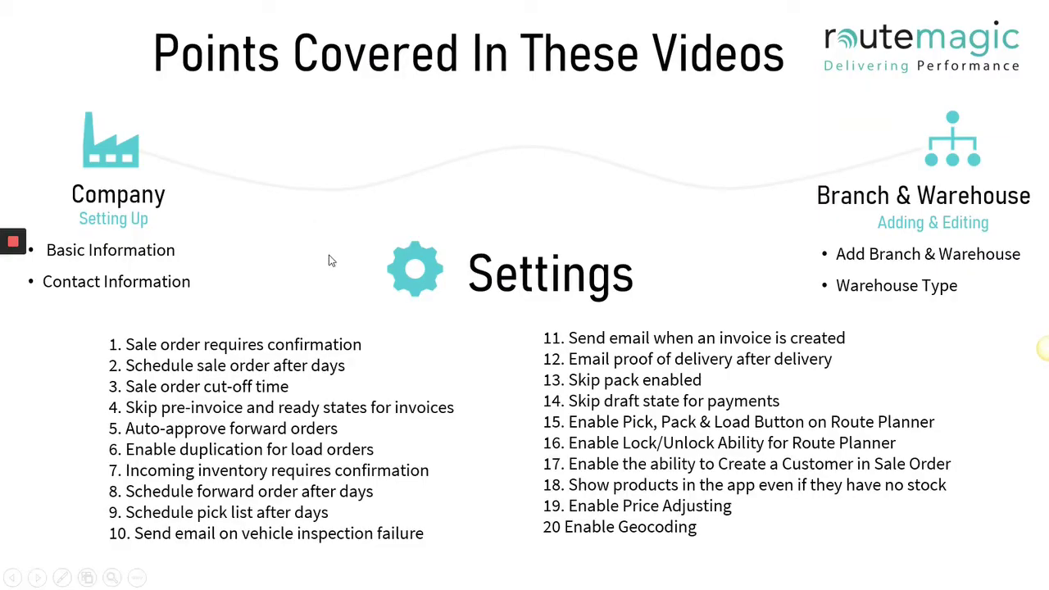
- Advance one slide, then return to the pending Amanora Future Towers order in Chrome
{"action": "left_click", "coordinate": [285, 194]}
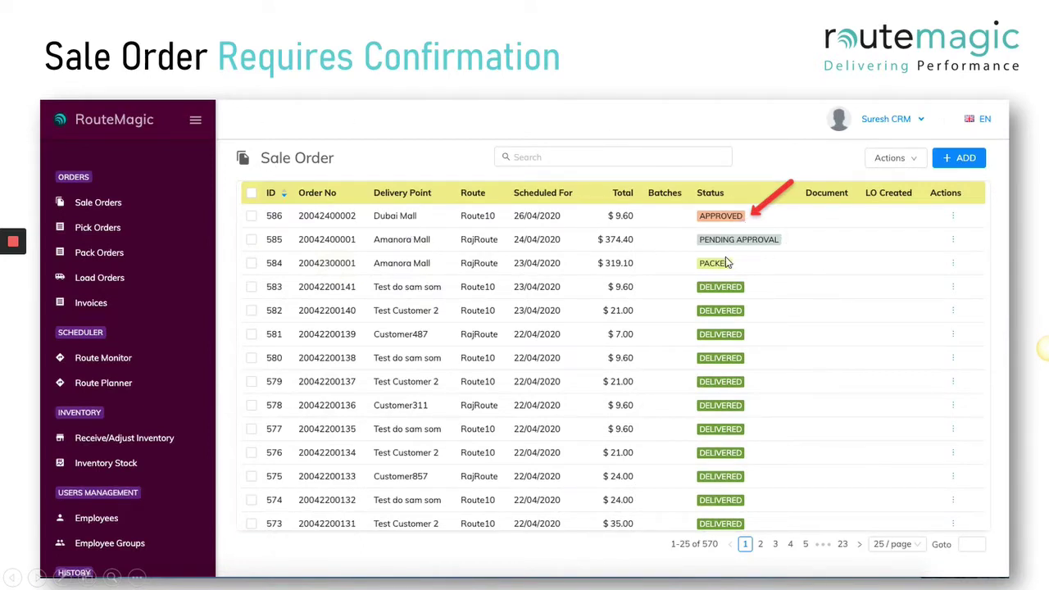
{"action": "key", "text": "alt+Tab"}
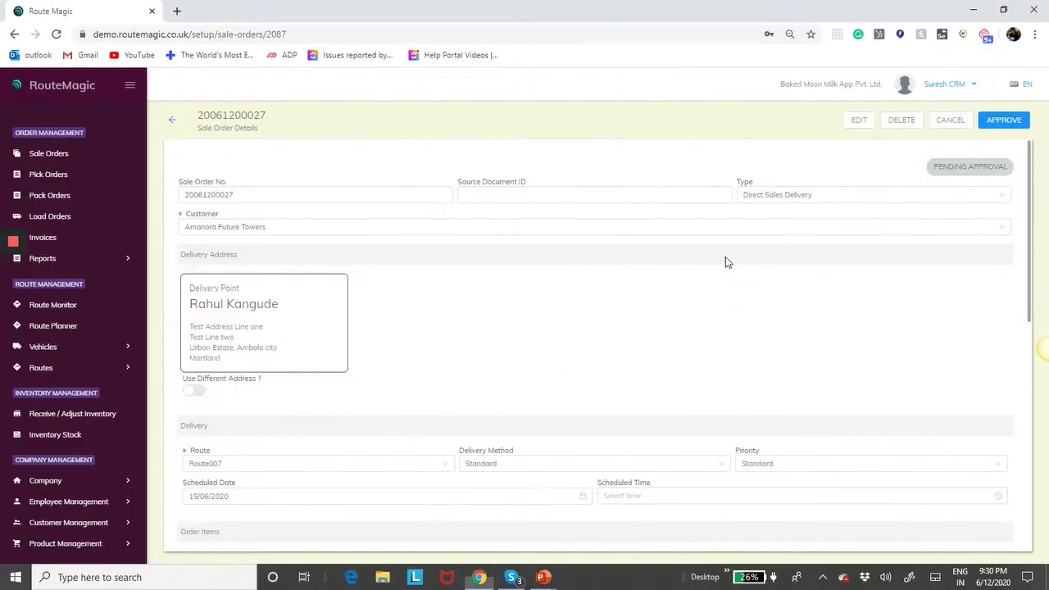
- Read the Company > Company Settings option tooltips, then return to the Sale Order list
{"action": "left_click", "coordinate": [65, 486]}
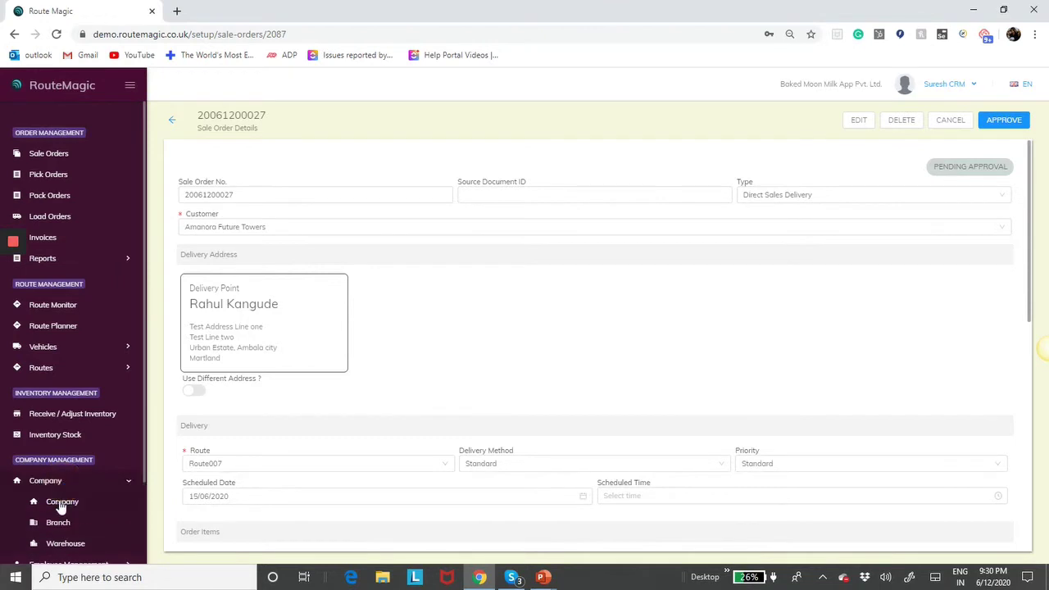
{"action": "left_click", "coordinate": [65, 501]}
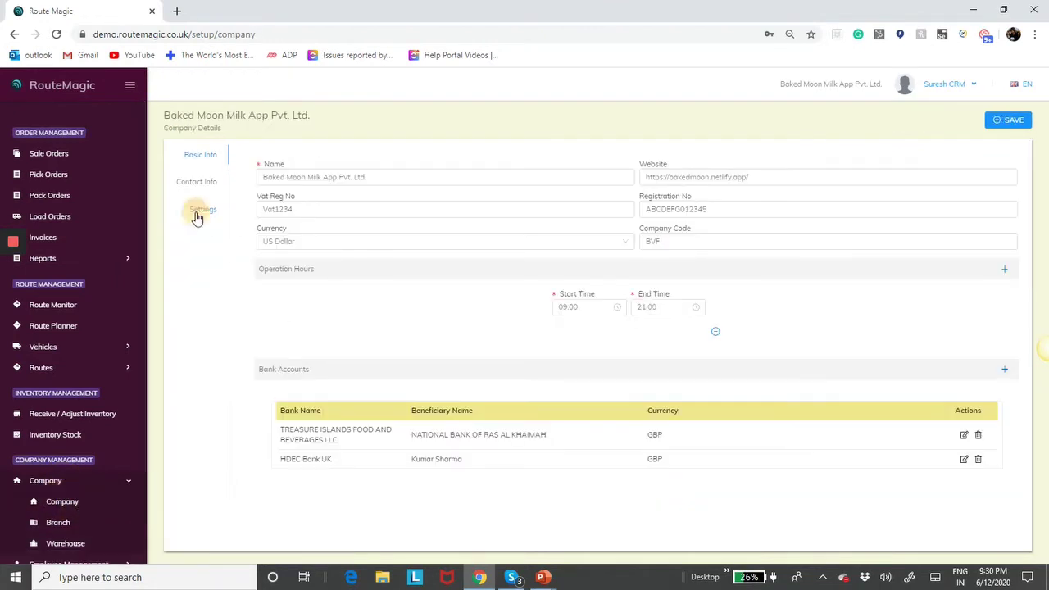
{"action": "left_click", "coordinate": [200, 211]}
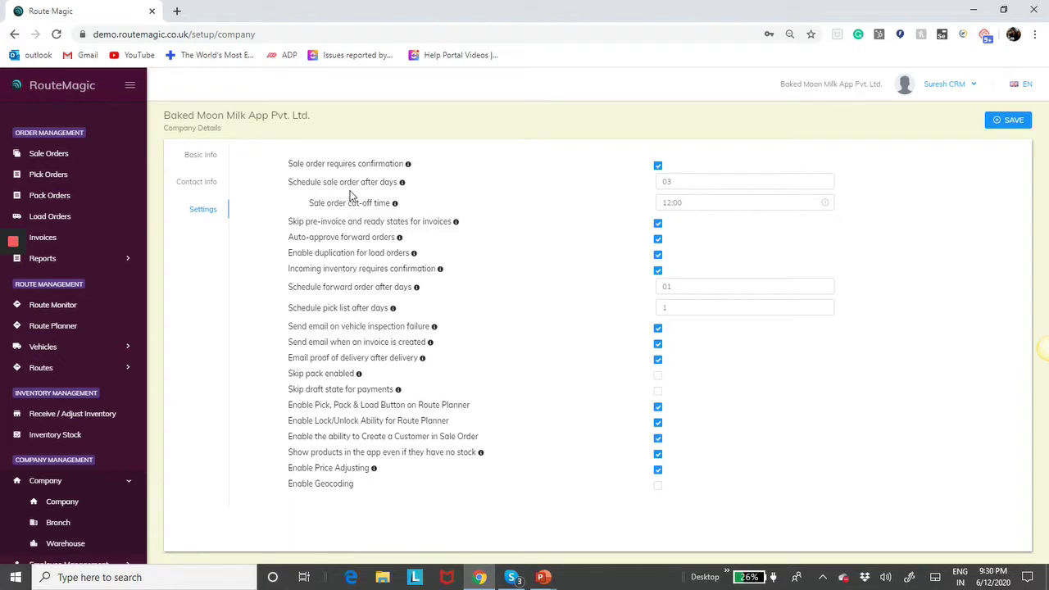
{"action": "mouse_move", "coordinate": [402, 184]}
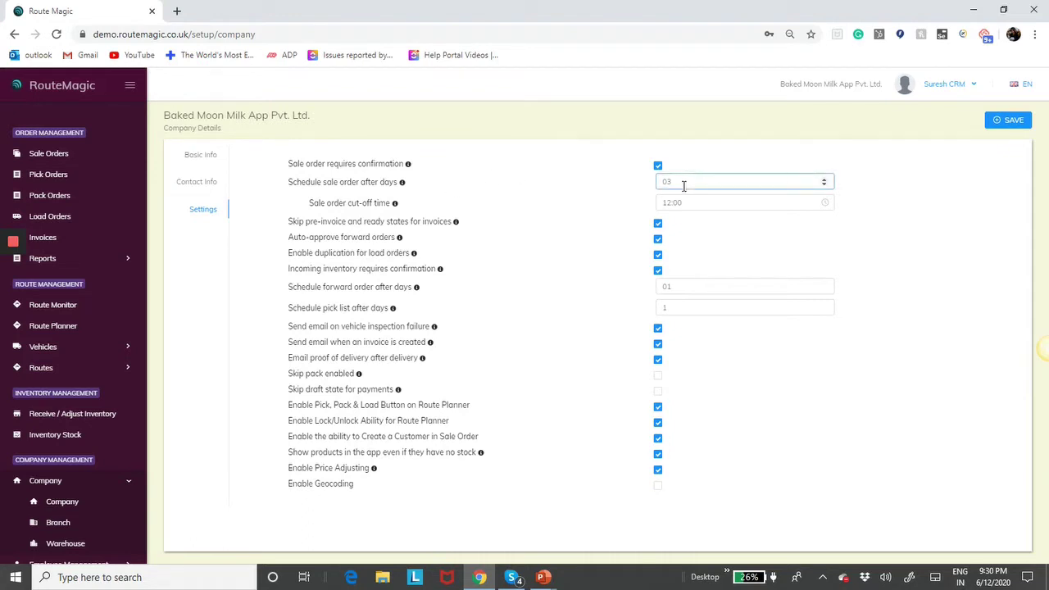
{"action": "left_click", "coordinate": [45, 154]}
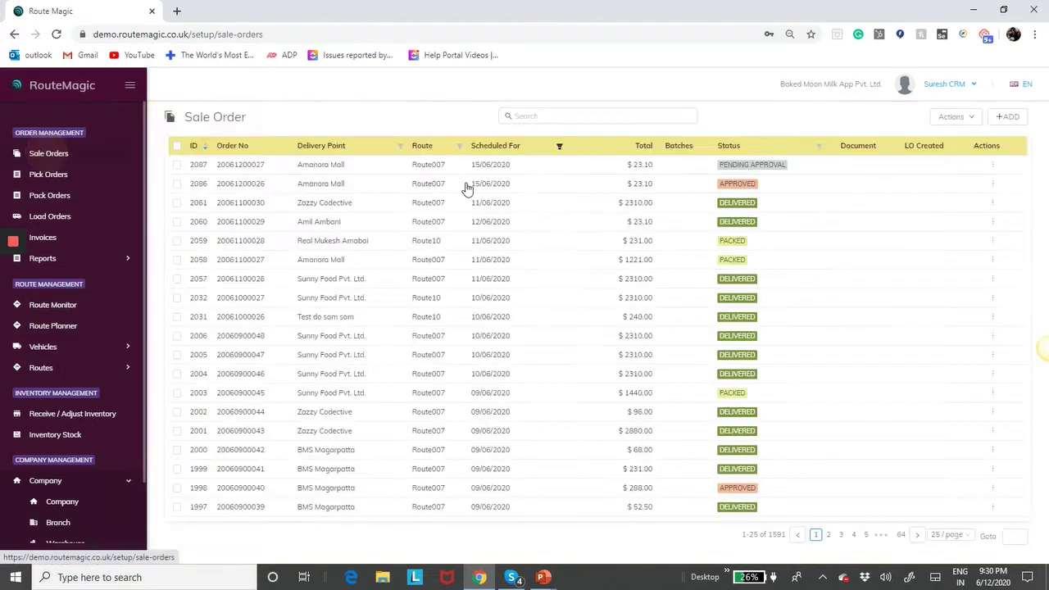
- Begin a new Amanora Future Towers sale order with Scheduled Date 18/06/2020, left unsaved
{"action": "left_click", "coordinate": [1007, 116]}
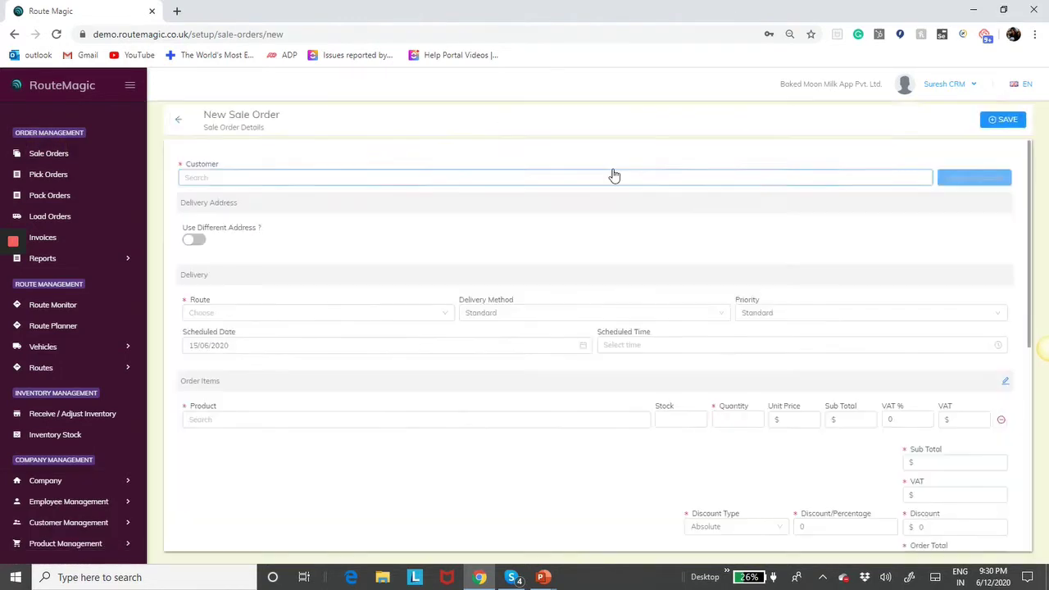
{"action": "left_click", "coordinate": [279, 184]}
{"action": "type", "text": "a"}
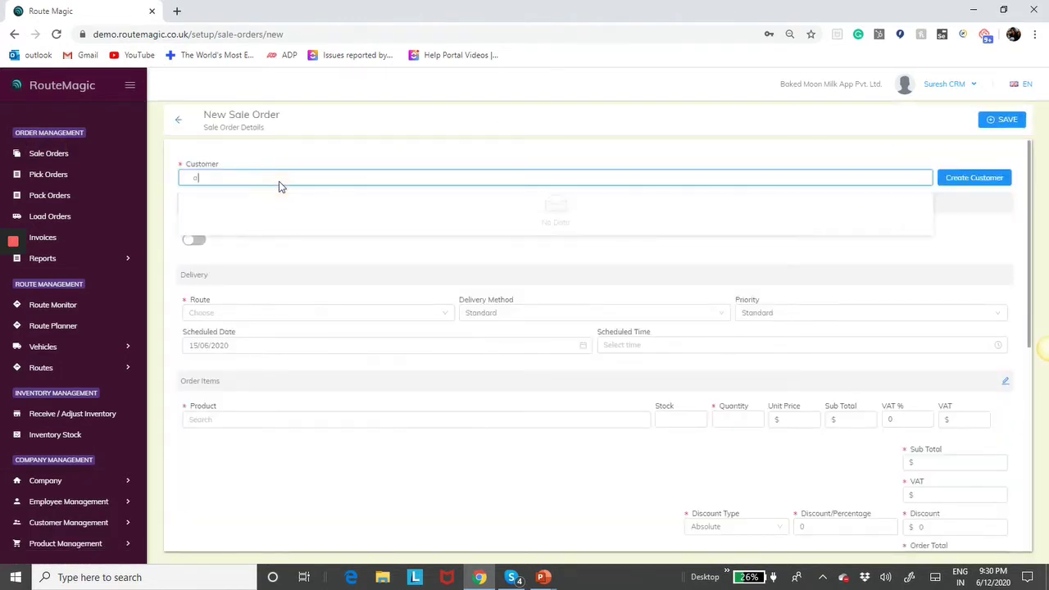
{"action": "type", "text": "man"}
{"action": "left_click", "coordinate": [271, 195]}
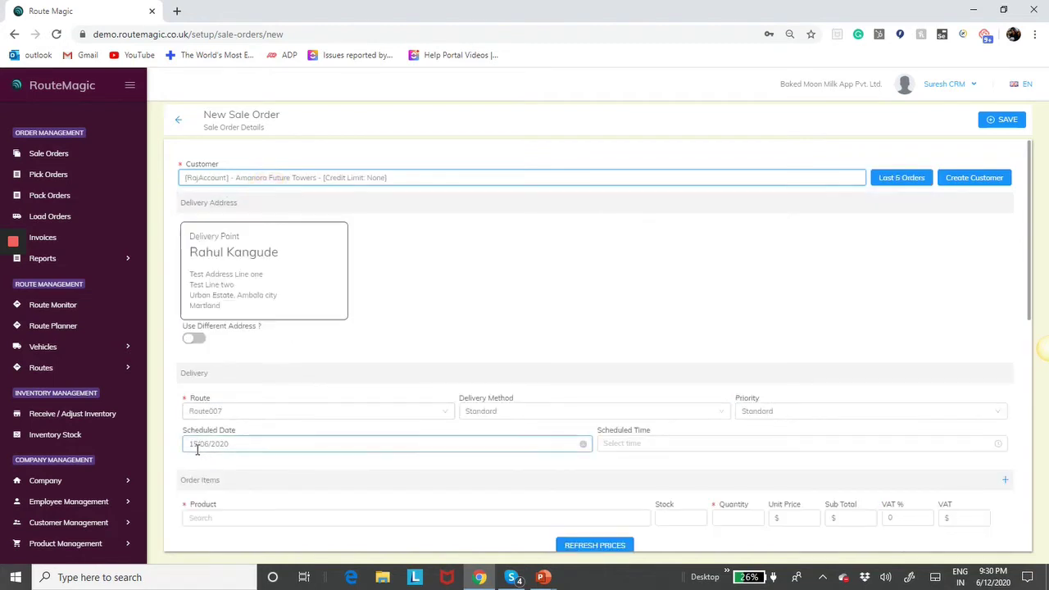
{"action": "mouse_move", "coordinate": [996, 585]}
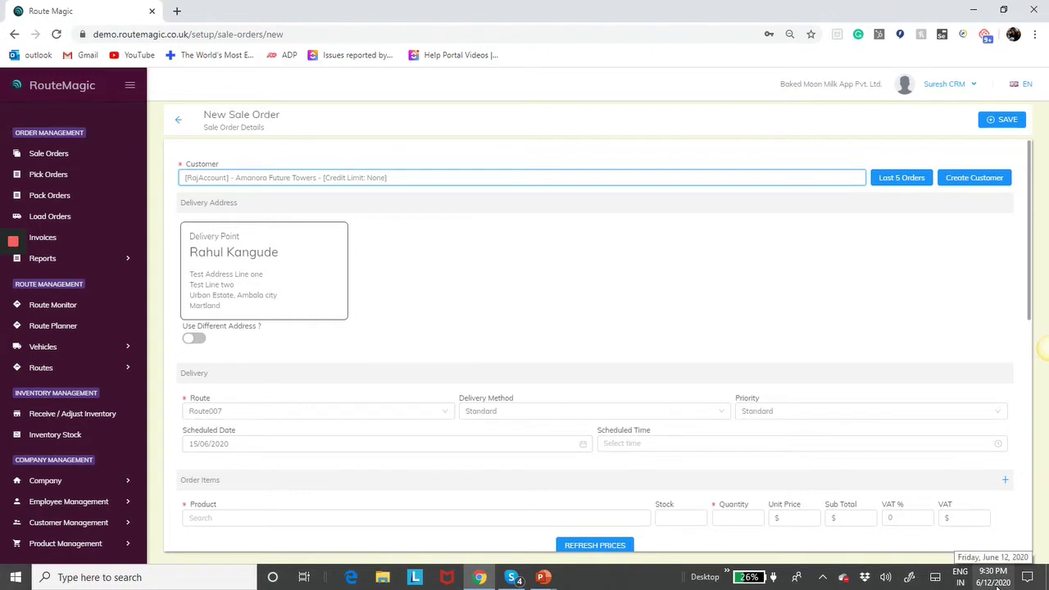
{"action": "left_click", "coordinate": [347, 443]}
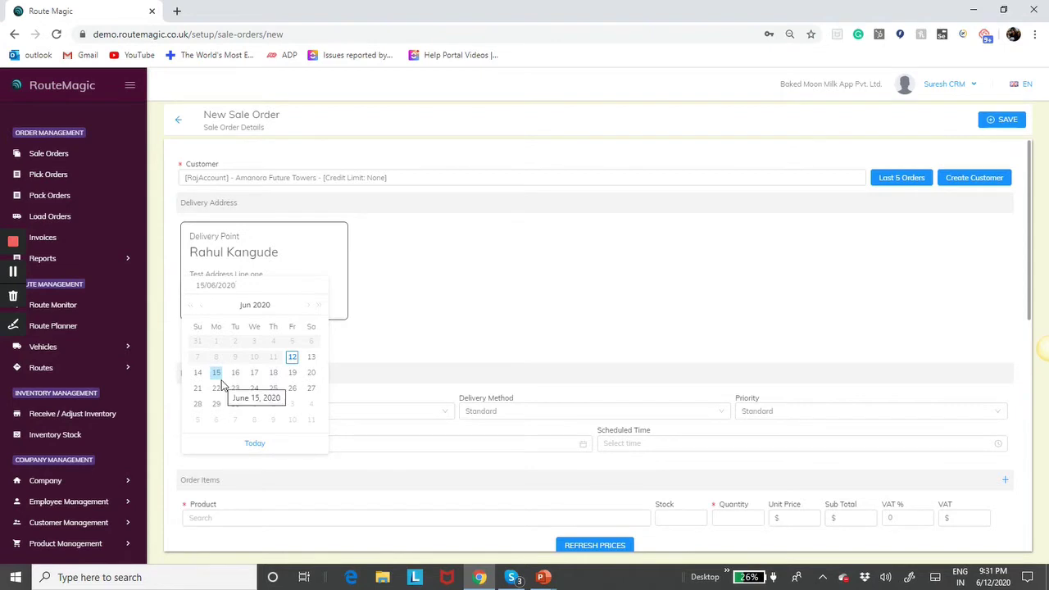
{"action": "left_click", "coordinate": [273, 374]}
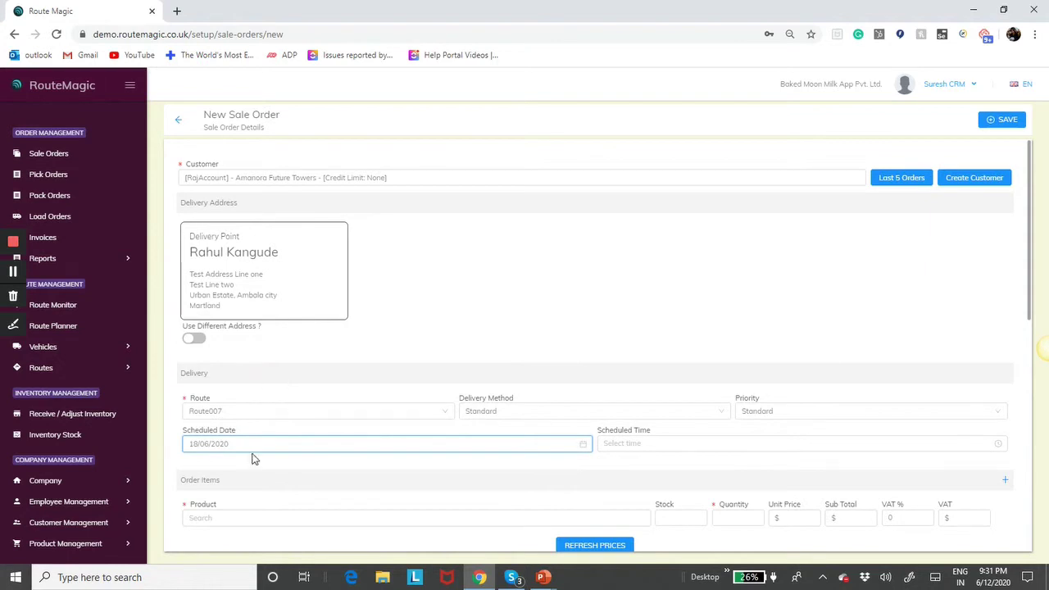
{"action": "left_click", "coordinate": [53, 481]}
- Discard the unsaved order and open the company Settings checklist
{"action": "left_click", "coordinate": [58, 505]}
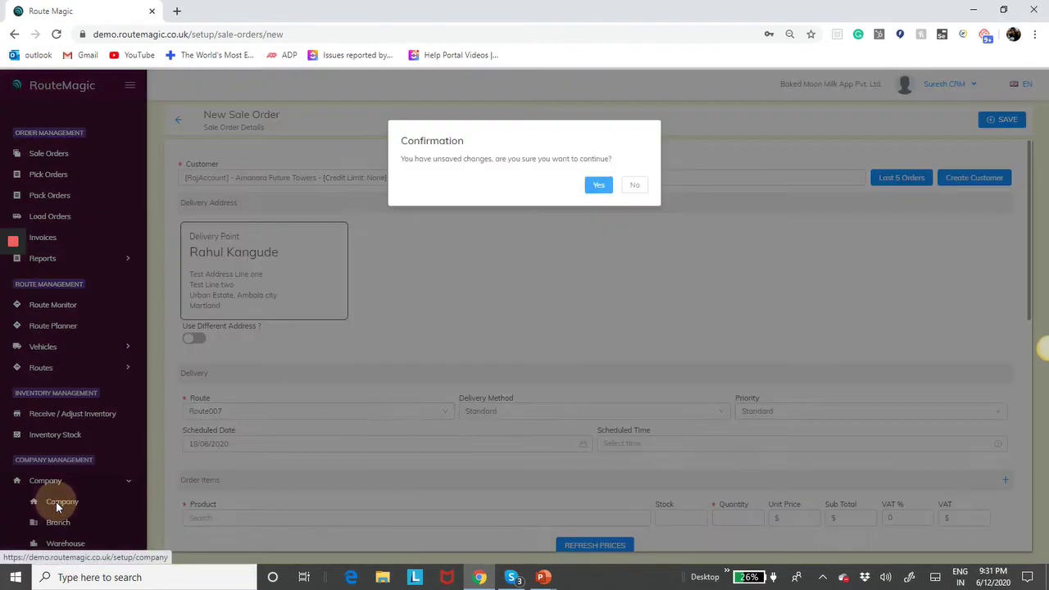
{"action": "left_click", "coordinate": [596, 184]}
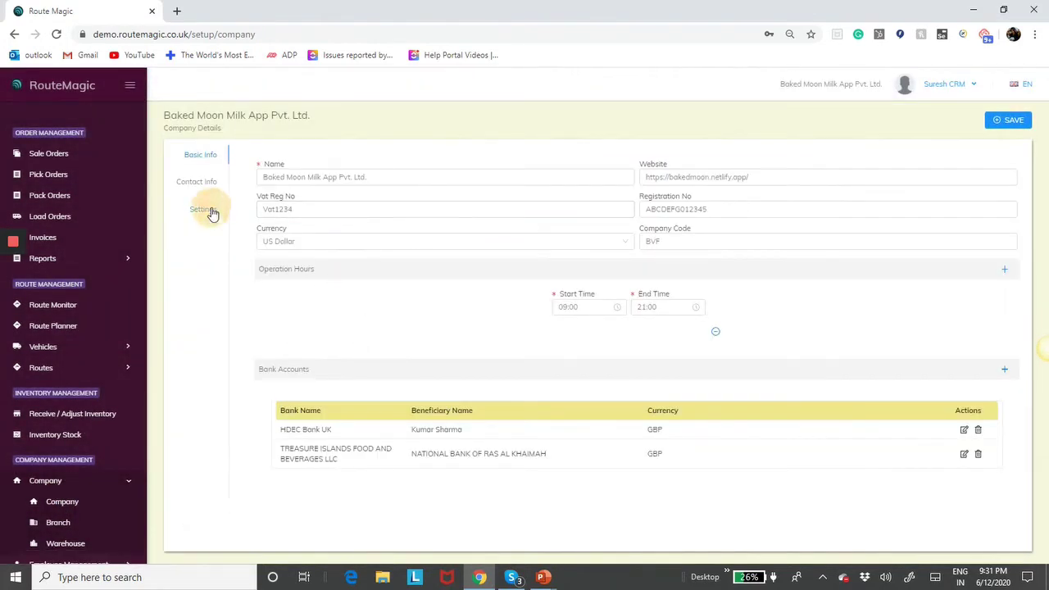
{"action": "left_click", "coordinate": [207, 210]}
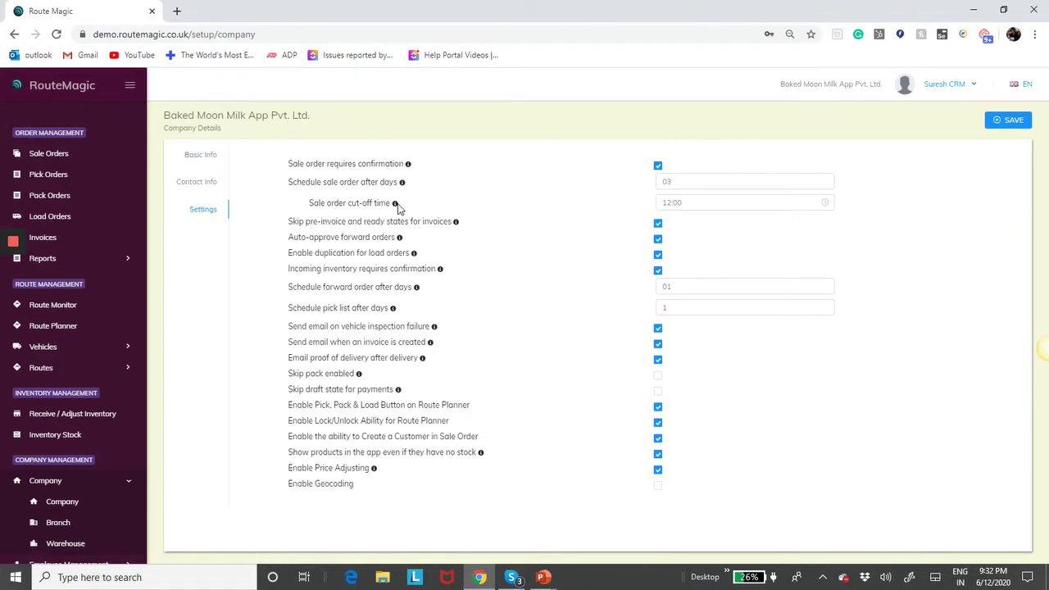
{"action": "mouse_move", "coordinate": [397, 205]}
- Change the sale order cut-off from 12:00 to 16:00 and schedule-after days from 03 to 1, then save
{"action": "left_click", "coordinate": [696, 201]}
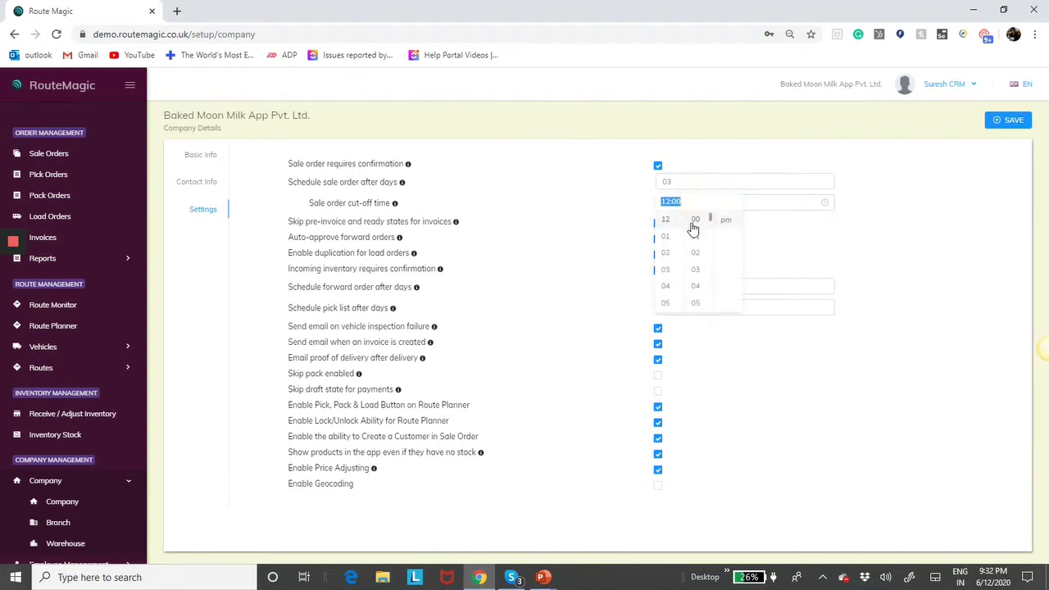
{"action": "left_click", "coordinate": [667, 285]}
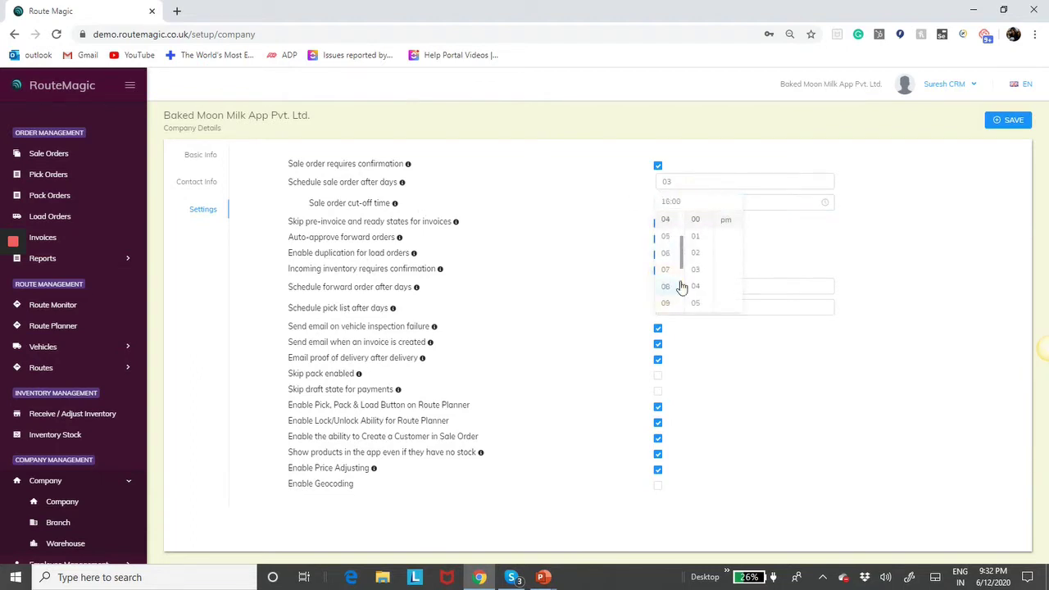
{"action": "left_click", "coordinate": [770, 249]}
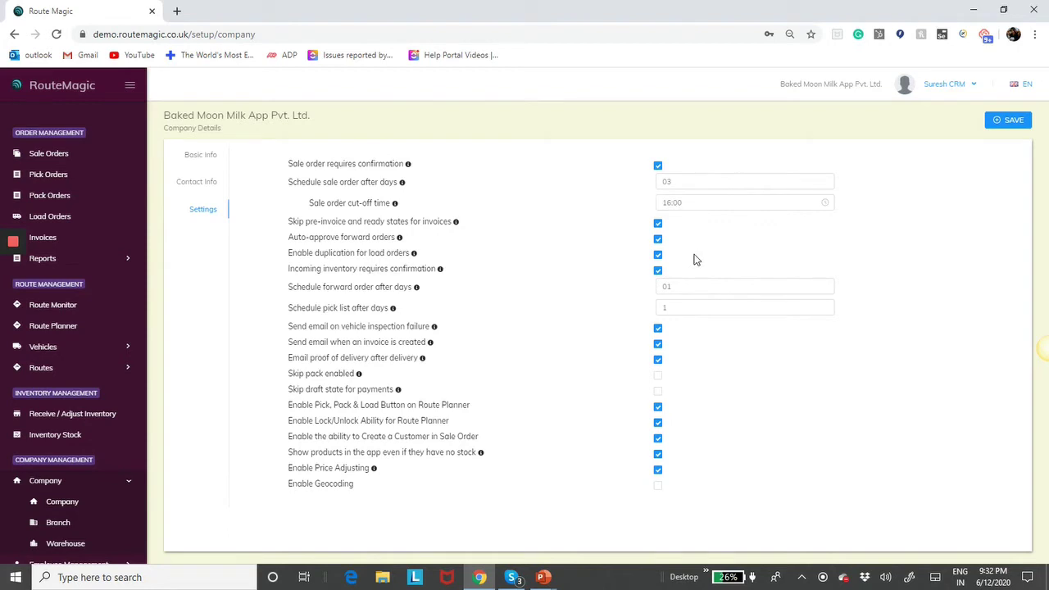
{"action": "left_click", "coordinate": [685, 180]}
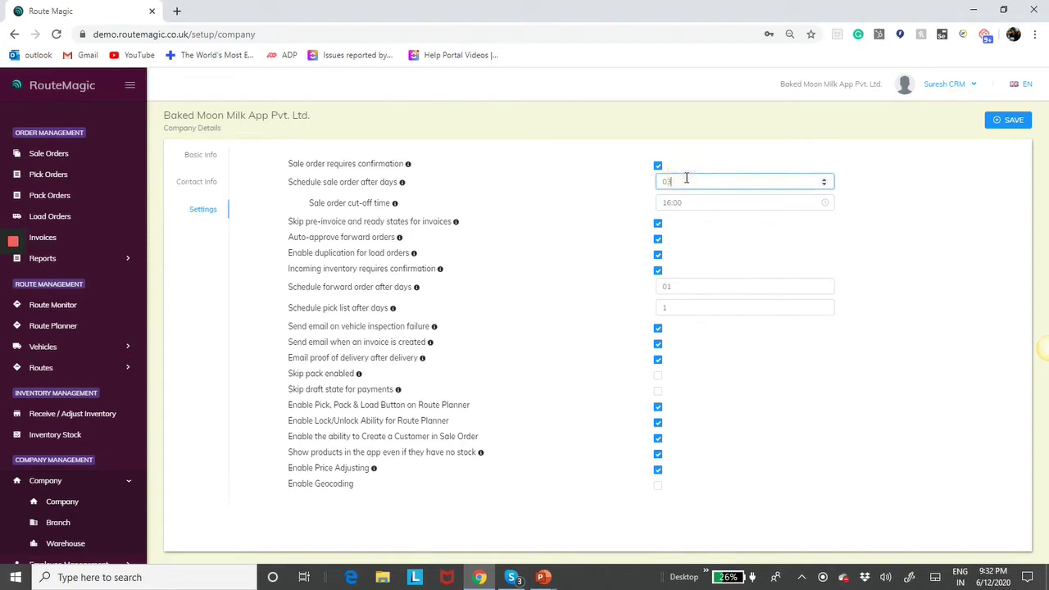
{"action": "key", "text": "BackSpace"}
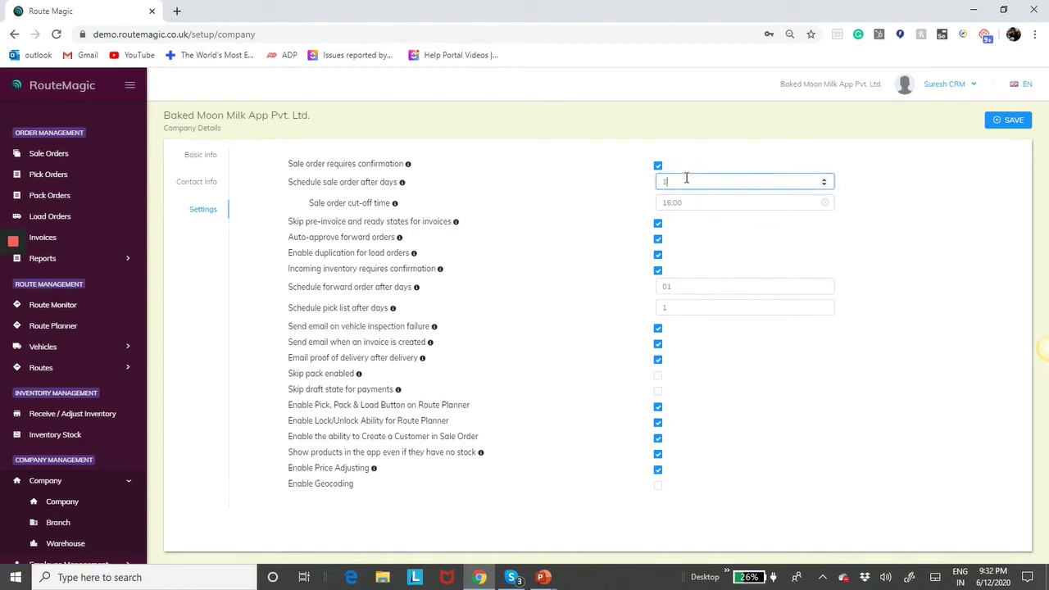
{"action": "type", "text": "1"}
{"action": "left_click", "coordinate": [1010, 121]}
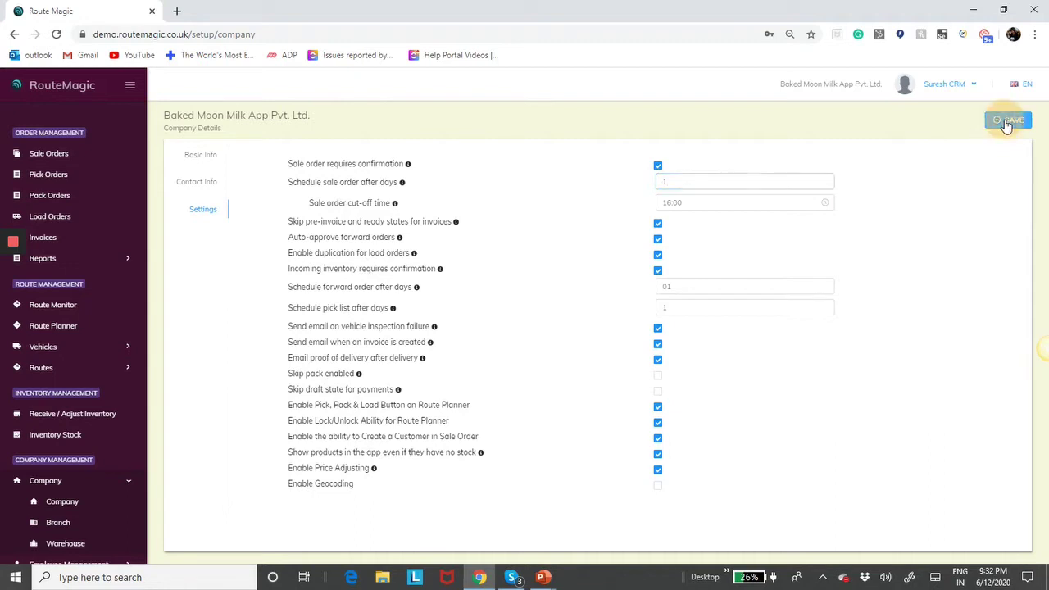
{"action": "left_click", "coordinate": [672, 202]}
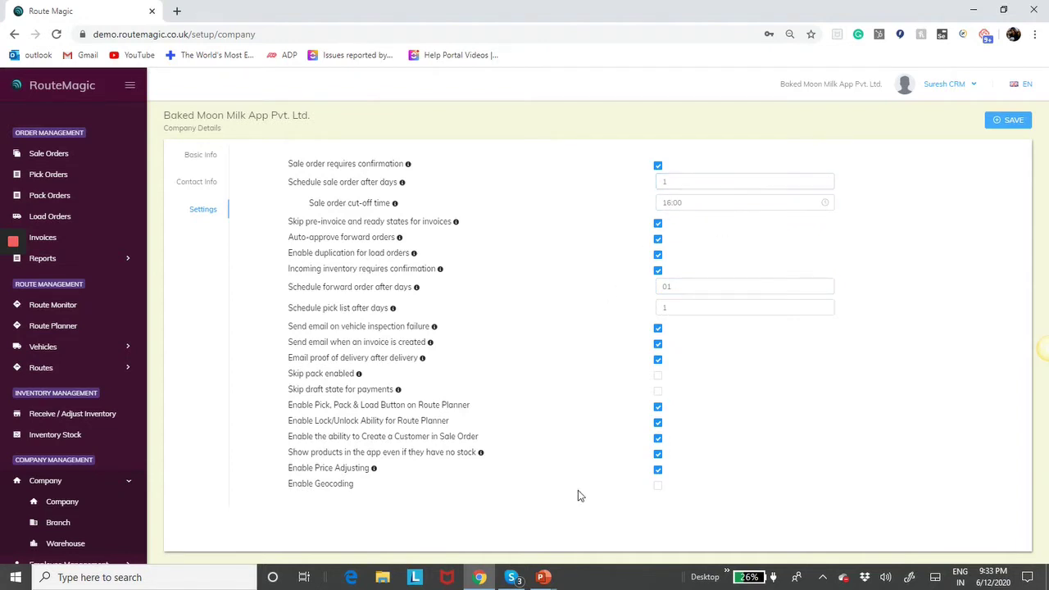
{"action": "key", "text": "alt+Tab"}
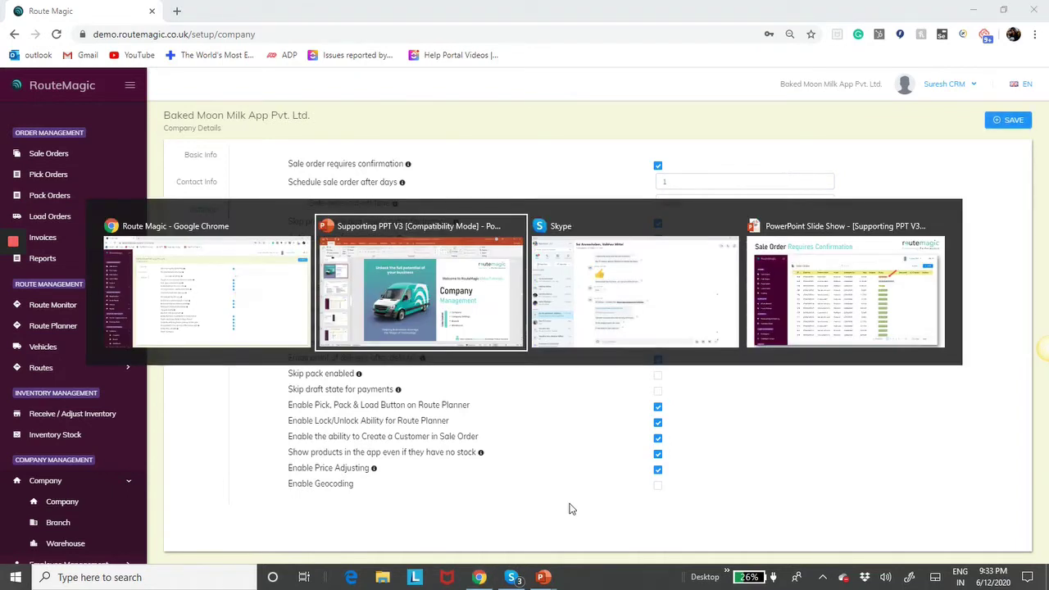
- Show the slide on scheduling after days and cut-off time, then return to RouteMagic settings
{"action": "key", "text": "Tab"}
{"action": "key", "text": "Tab"}
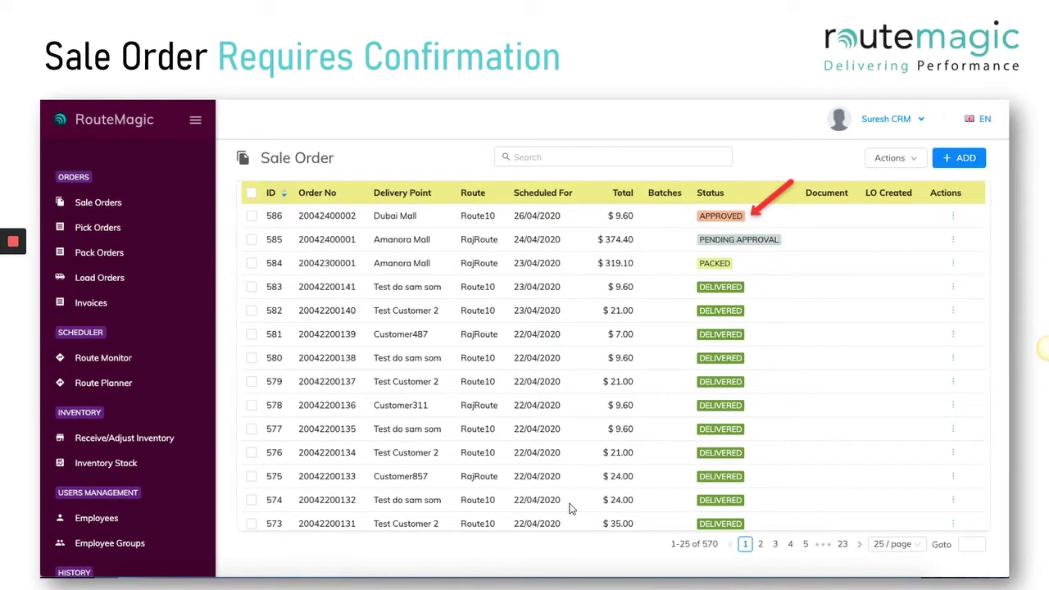
{"action": "left_click", "coordinate": [571, 508]}
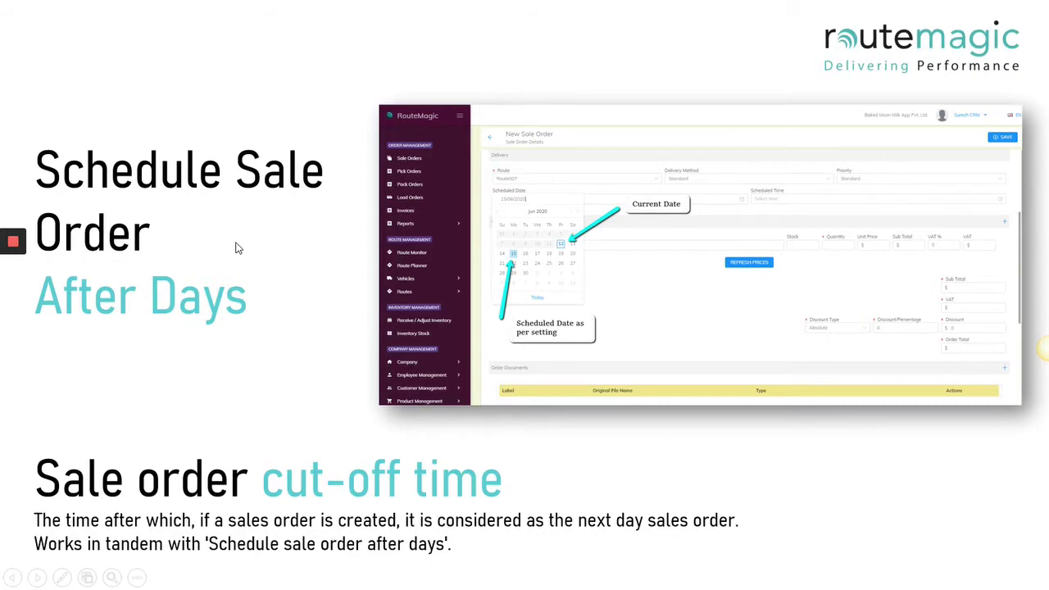
{"action": "key", "text": "alt+Tab"}
{"action": "key", "text": "Tab"}
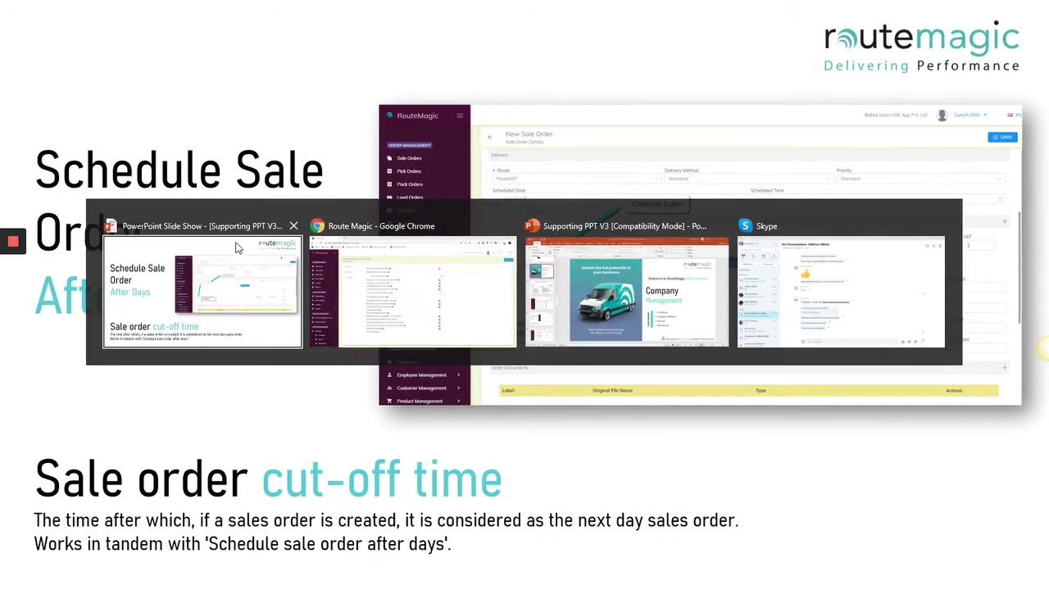
{"action": "key", "text": "alt+Tab"}
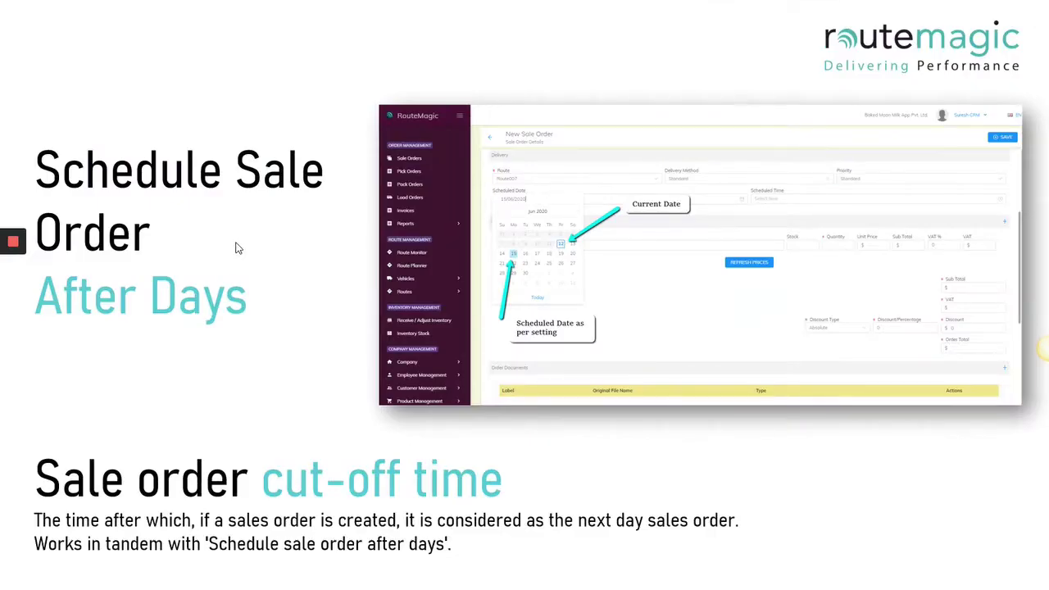
{"action": "key", "text": "alt+Tab"}
{"action": "key", "text": "Tab"}
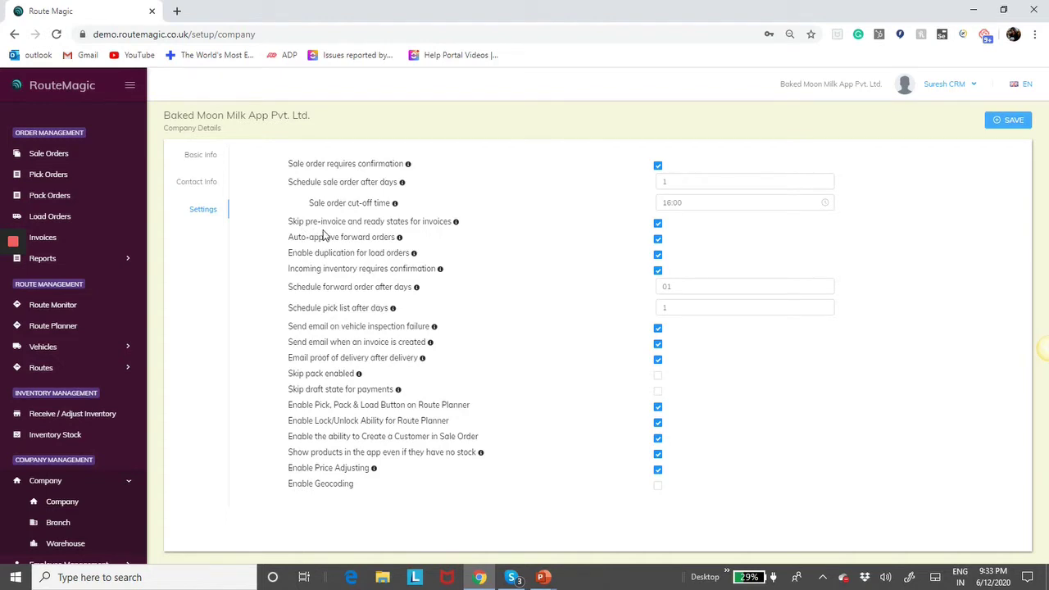
- Turn off 'Skip pre-invoice and ready states for invoices' and save the company settings
{"action": "mouse_move", "coordinate": [456, 224]}
{"action": "left_click", "coordinate": [659, 224]}
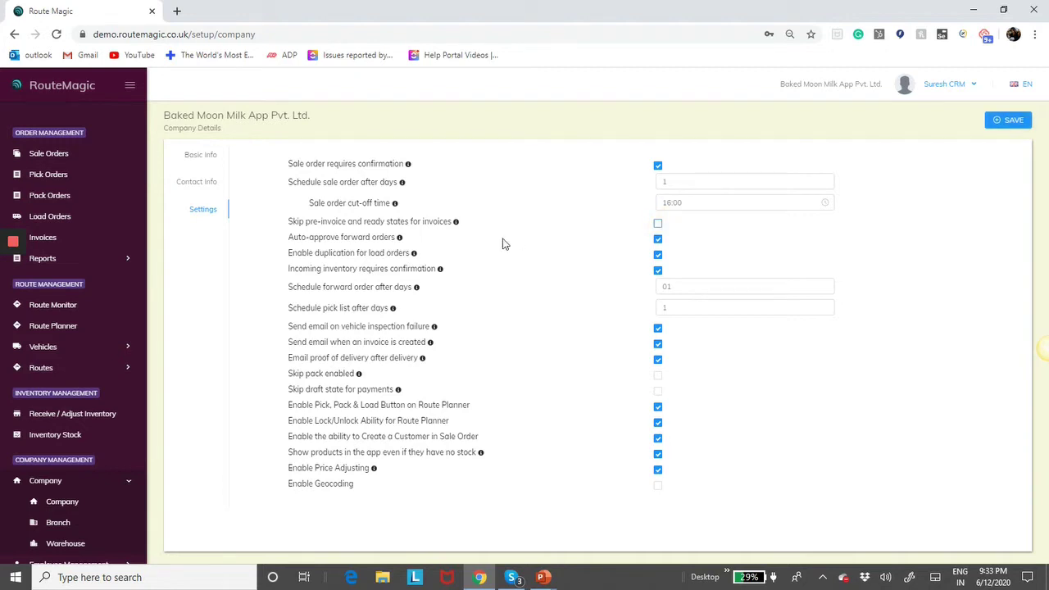
{"action": "left_click", "coordinate": [1010, 120]}
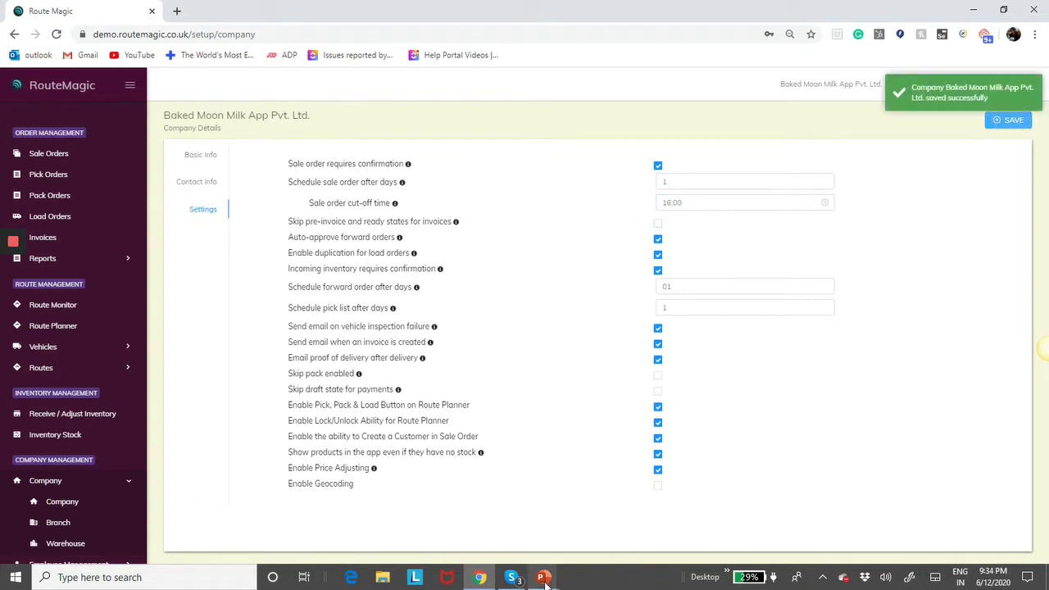
{"action": "key", "text": "alt+Tab"}
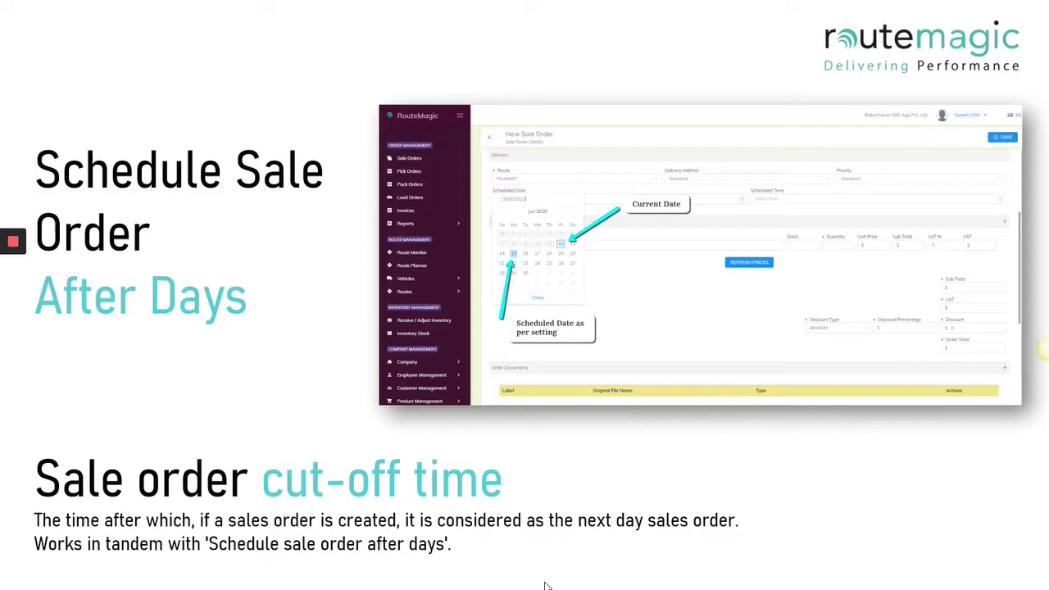
- Advance the slide show to the 'Skip Pre-Invoice & Ready States For Invoices' slide
{"action": "key", "text": "Right"}
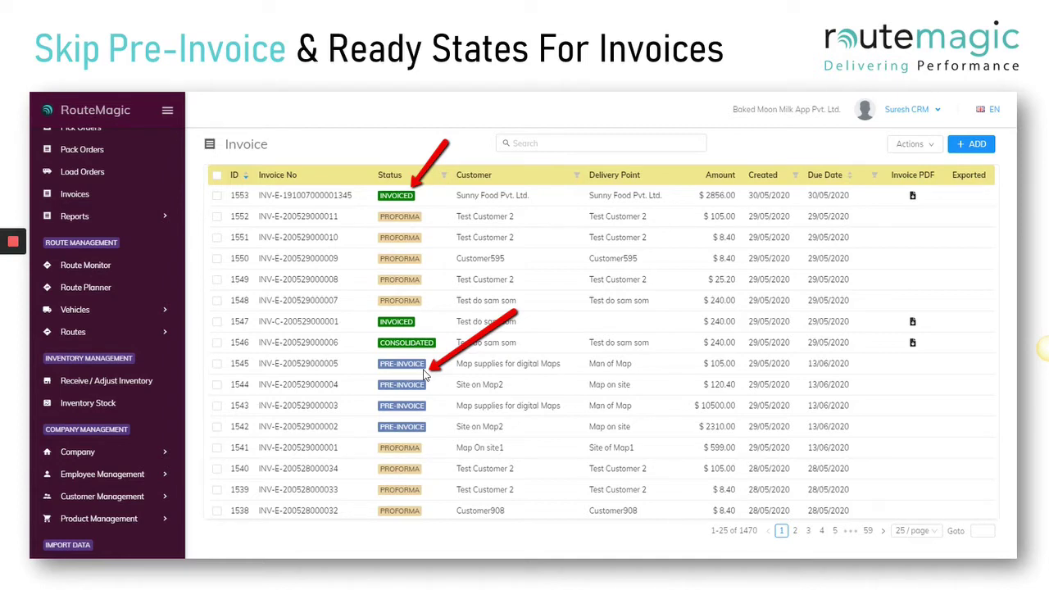
- Check the info tip for 'Auto-approve forward orders' in RouteMagic, leaving it enabled
{"action": "key", "text": "alt+Tab"}
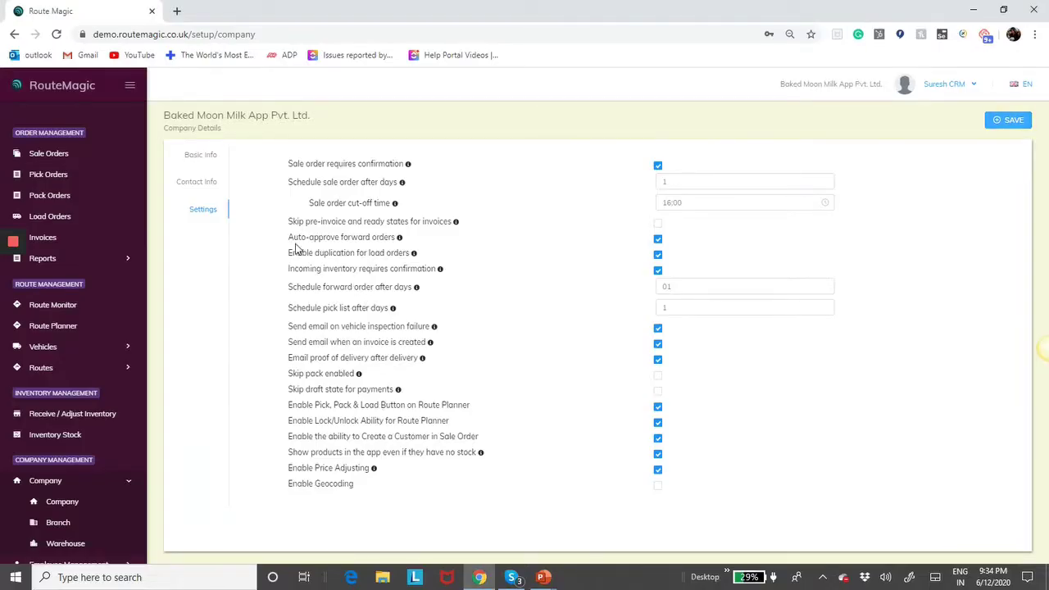
{"action": "mouse_move", "coordinate": [399, 239]}
{"action": "key", "text": "alt+Tab"}
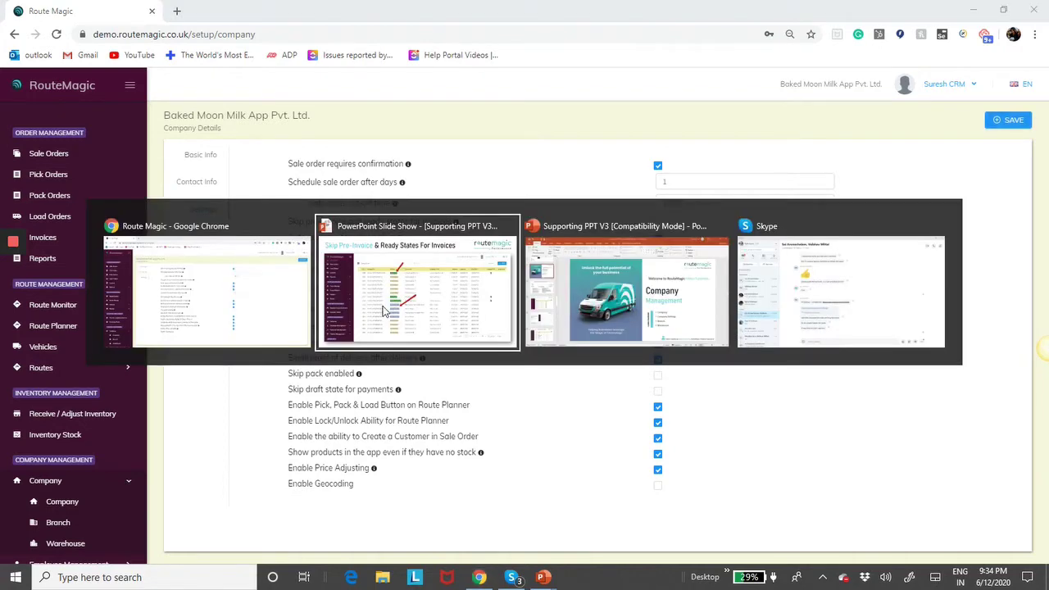
- Show the Schedule Forward Order After Days slide, then return to RouteMagic's company settings
{"action": "key", "text": "Right"}
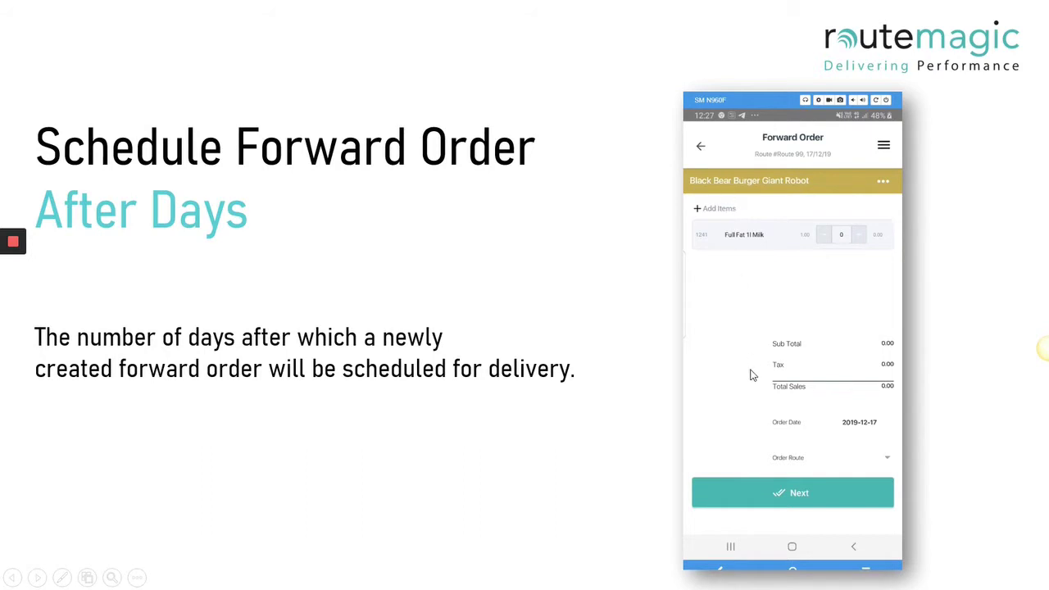
{"action": "key", "text": "alt+Tab"}
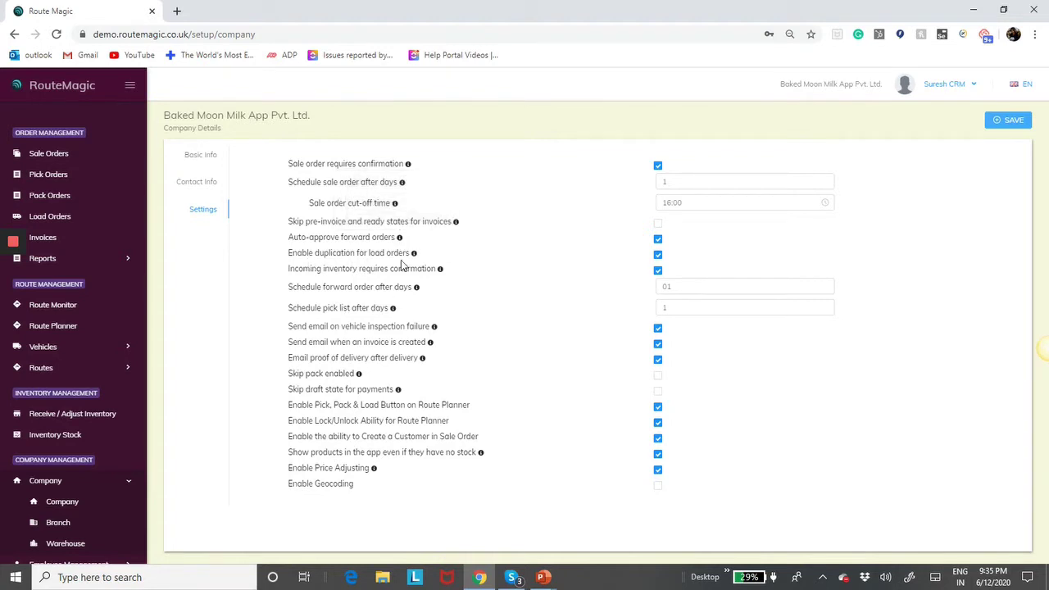
- Duplicate load order 649, change the quantity from 100 to 10, and save it as order 650
{"action": "mouse_move", "coordinate": [416, 259]}
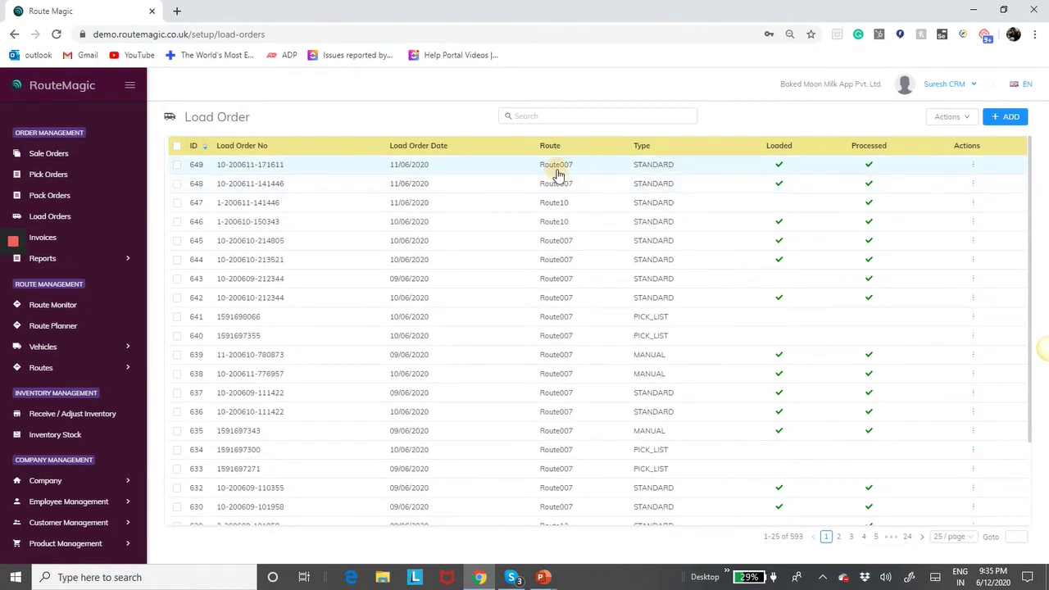
{"action": "left_click", "coordinate": [556, 168]}
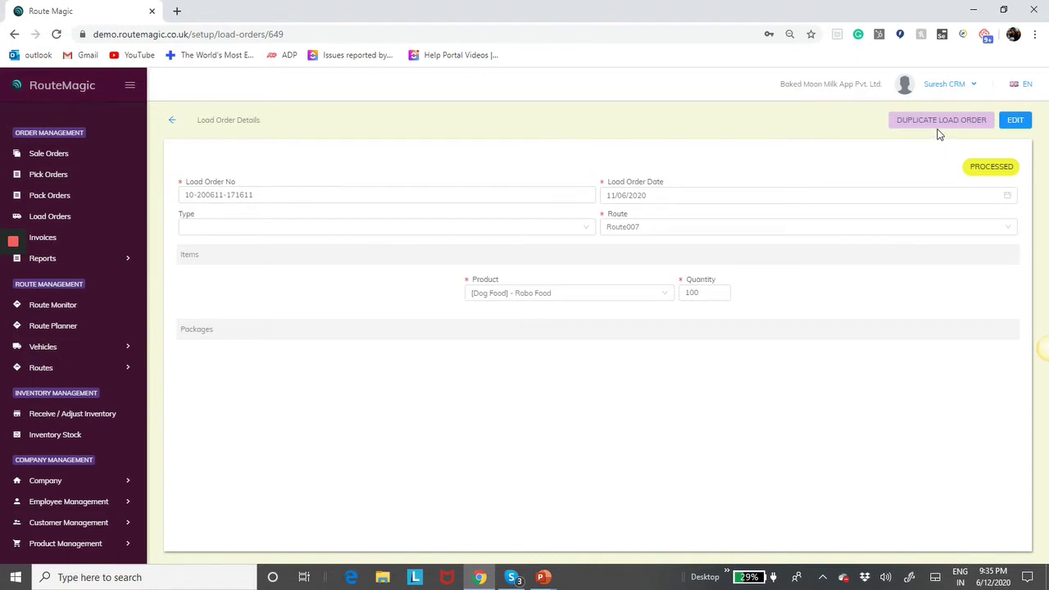
{"action": "left_click", "coordinate": [940, 123]}
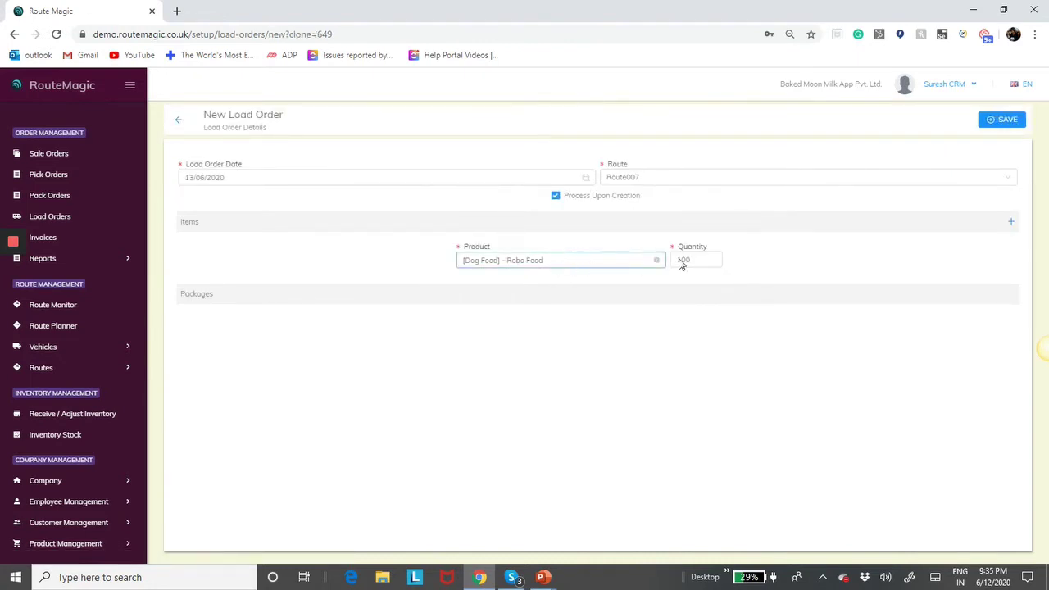
{"action": "left_click", "coordinate": [707, 259]}
{"action": "key", "text": "BackSpace"}
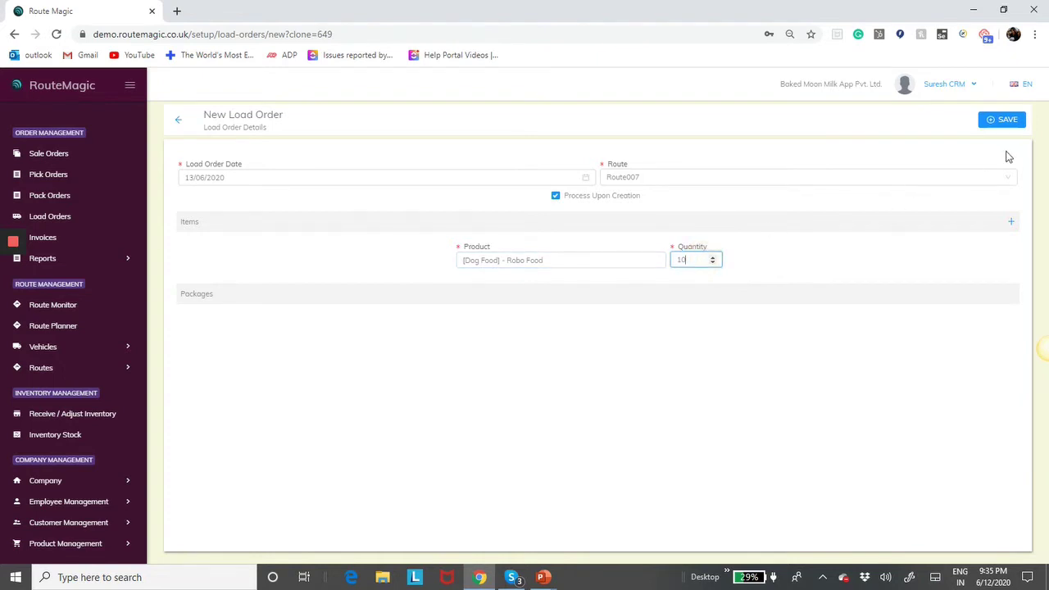
{"action": "left_click", "coordinate": [1008, 121]}
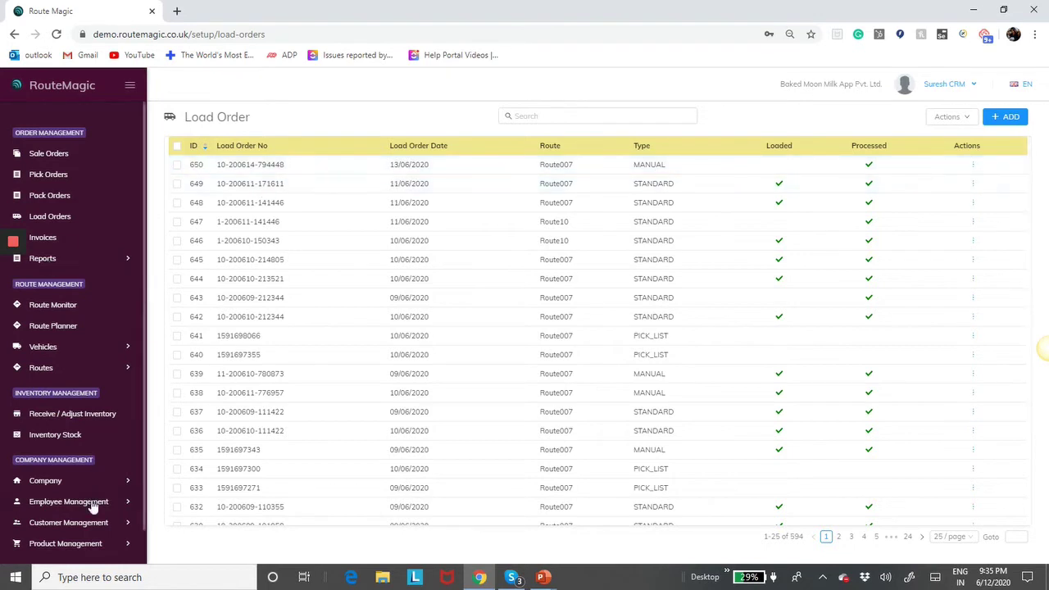
{"action": "left_click", "coordinate": [61, 481]}
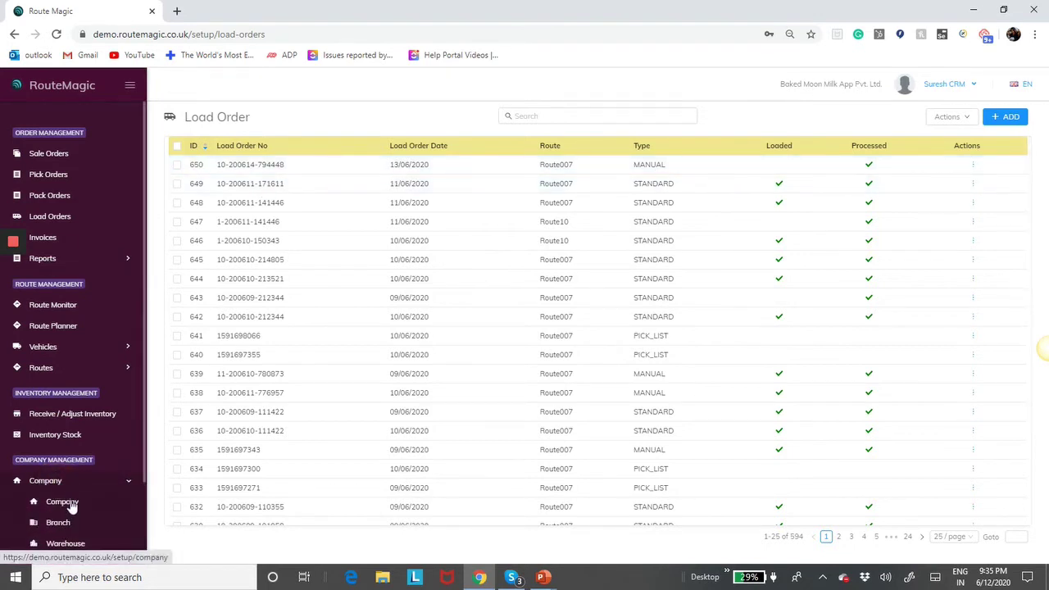
- Uncheck 'Enable duplication for load orders' in the company settings and save
{"action": "left_click", "coordinate": [65, 502]}
{"action": "left_click", "coordinate": [207, 213]}
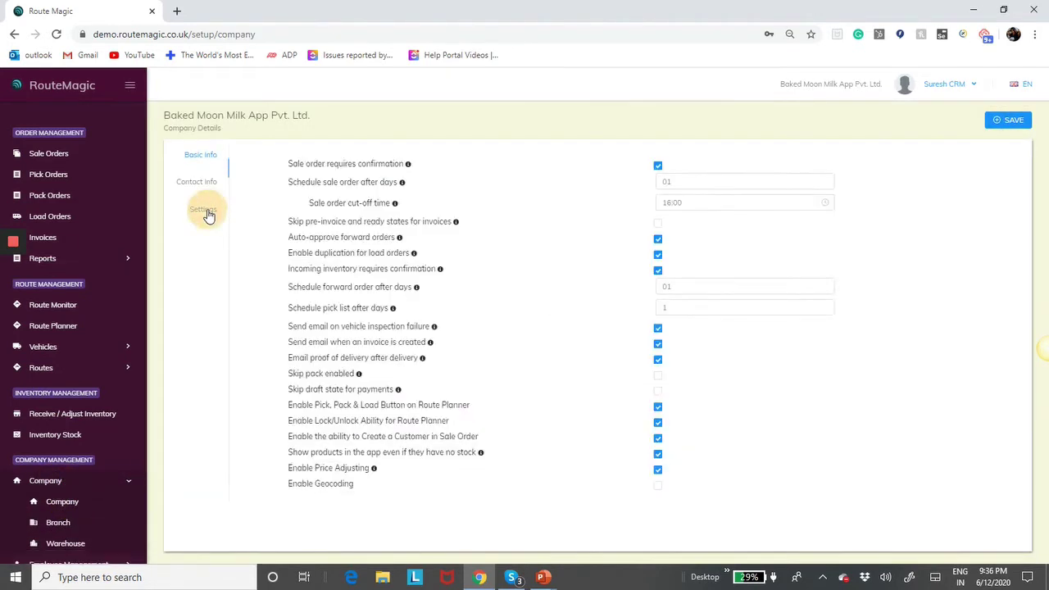
{"action": "left_click", "coordinate": [658, 256]}
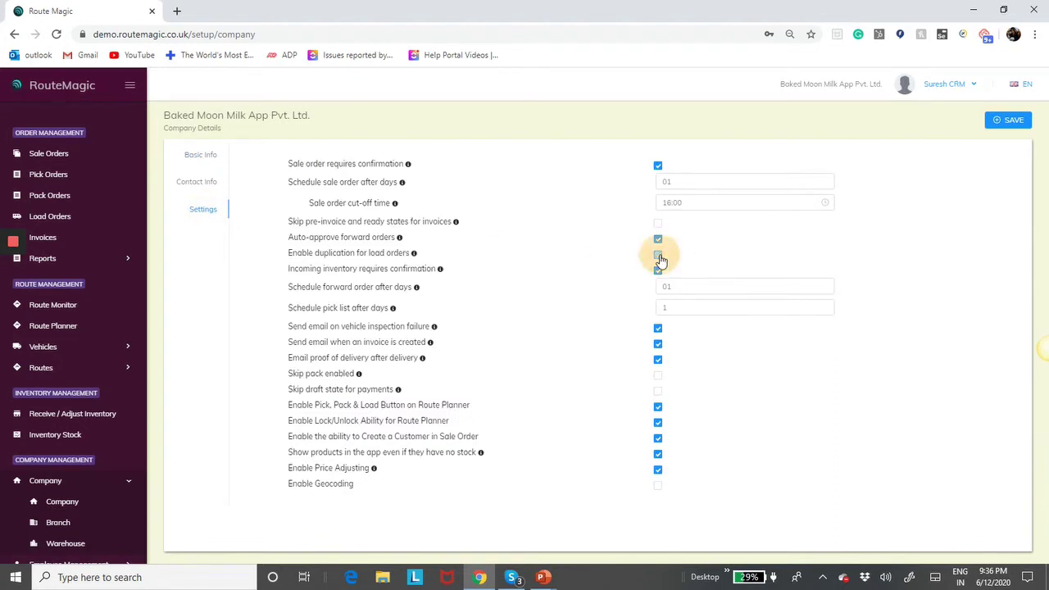
{"action": "left_click", "coordinate": [996, 124]}
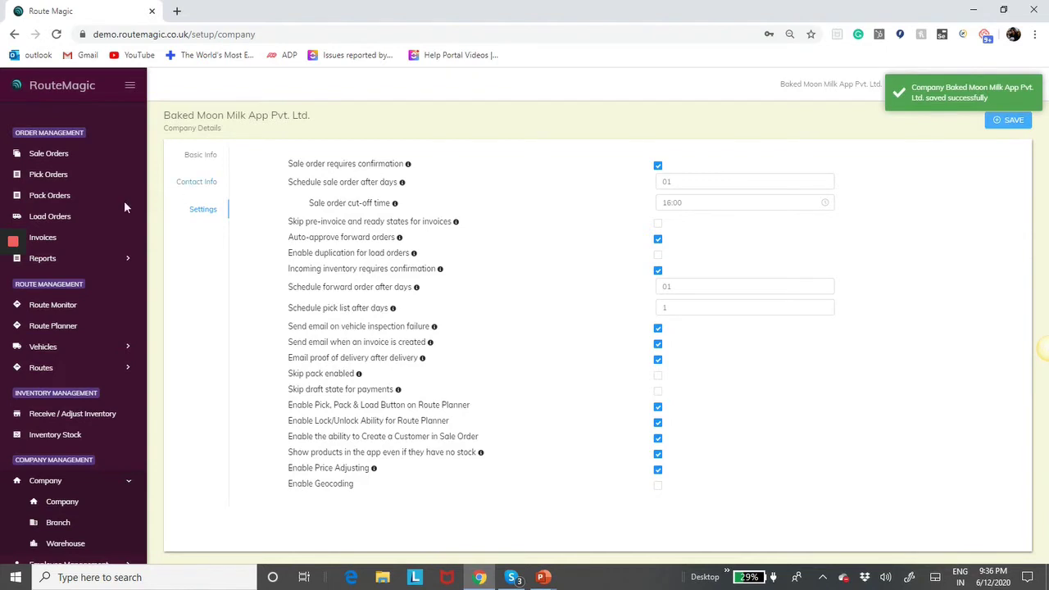
- Reopen load order 649 to confirm duplication is no longer offered
{"action": "left_click", "coordinate": [59, 215]}
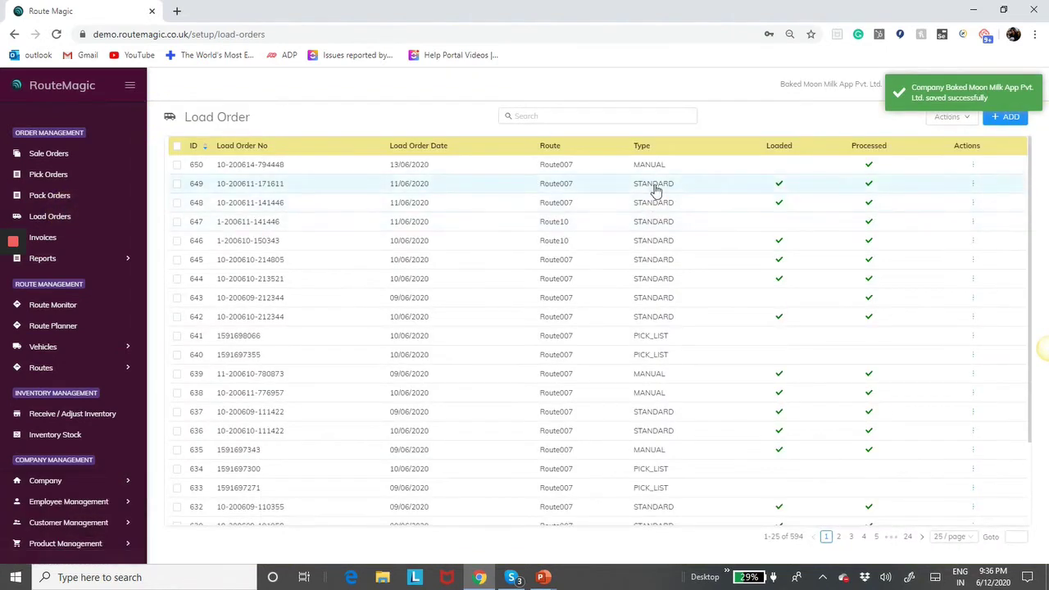
{"action": "left_click", "coordinate": [653, 184]}
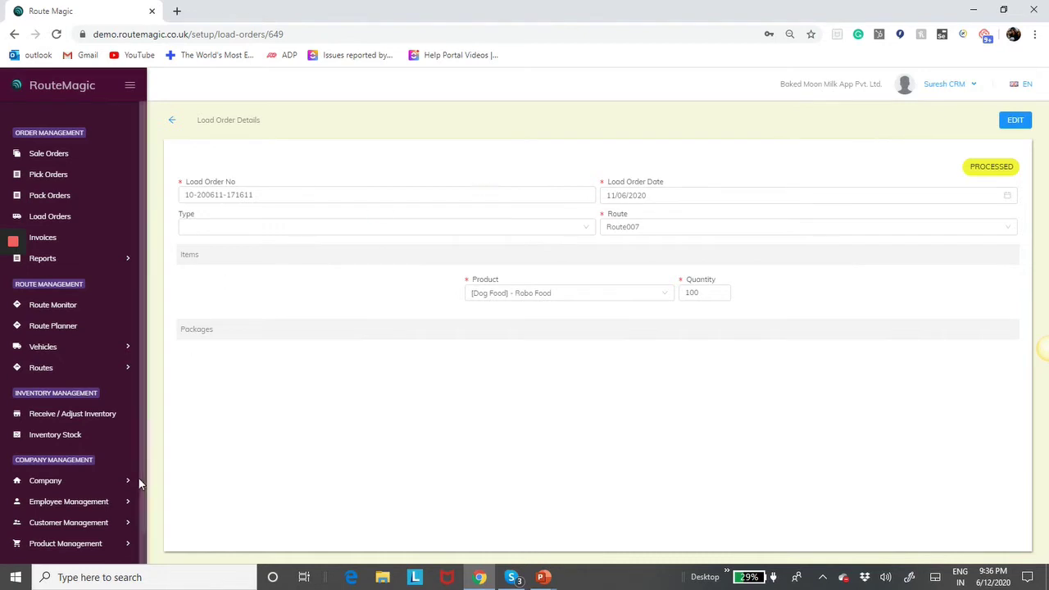
{"action": "left_click", "coordinate": [57, 487]}
{"action": "scroll", "coordinate": [82, 515], "scroll_direction": "down", "scroll_amount": 2}
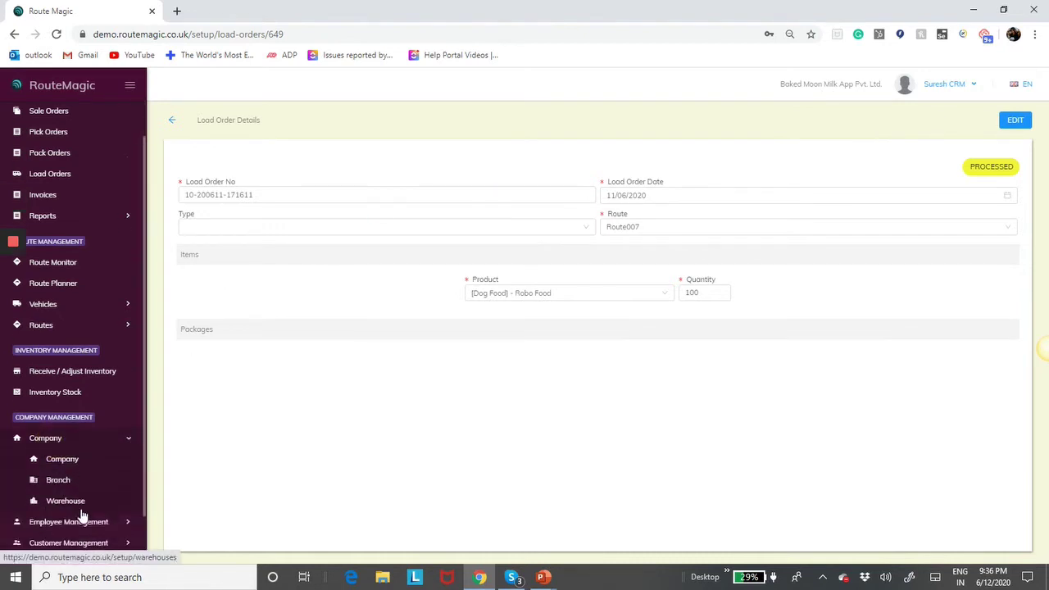
- Review the options on the company Settings tab
{"action": "left_click", "coordinate": [74, 429]}
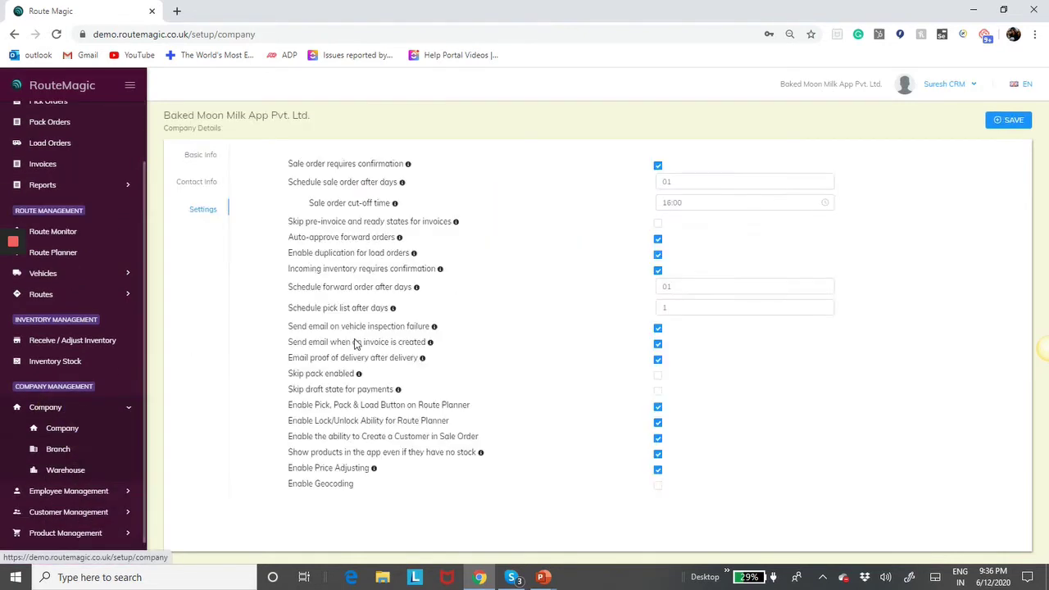
{"action": "left_click", "coordinate": [203, 211]}
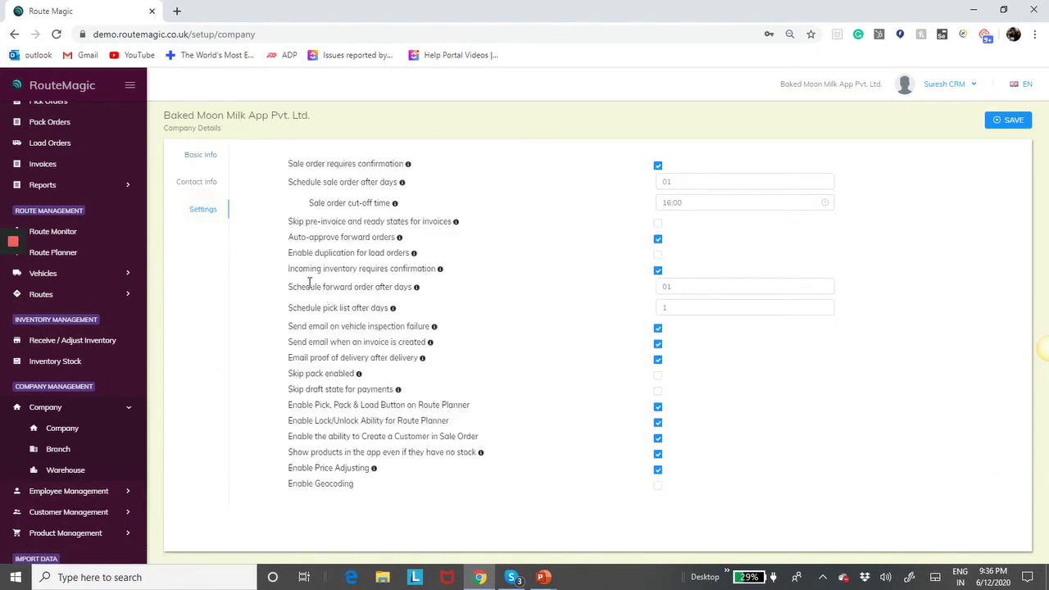
{"action": "mouse_move", "coordinate": [440, 272]}
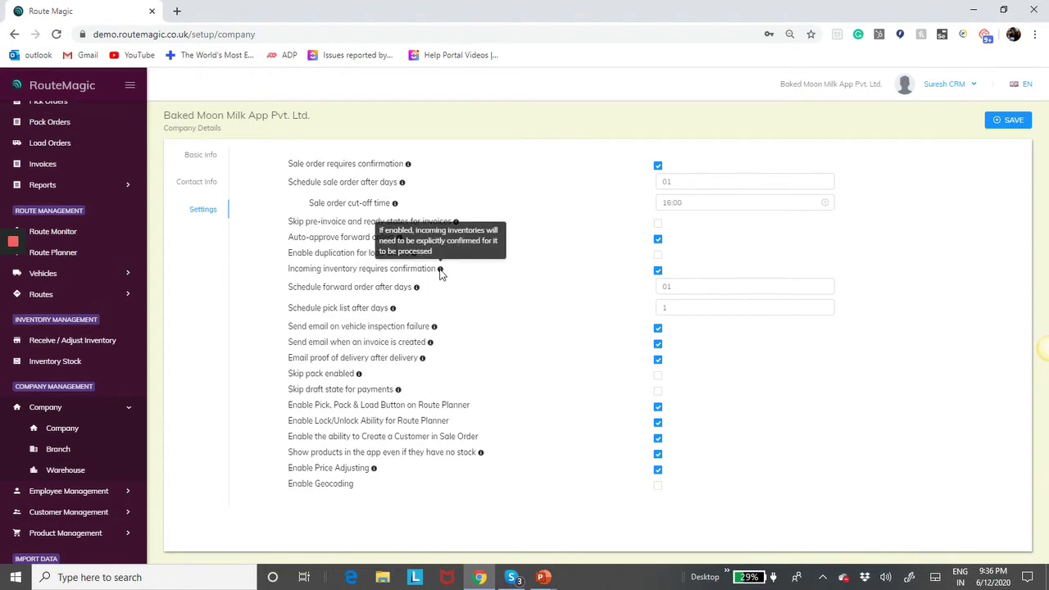
- Add incoming inventory 'tets' for [Drink1] - Mango Juice, quantity 123, and save it
{"action": "left_click", "coordinate": [65, 341]}
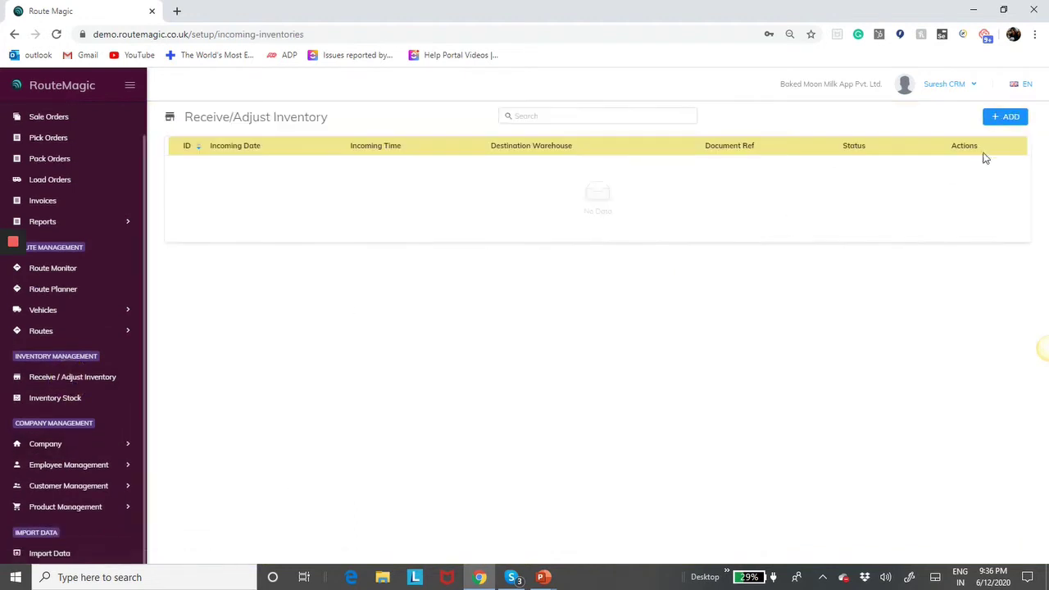
{"action": "left_click", "coordinate": [1006, 117]}
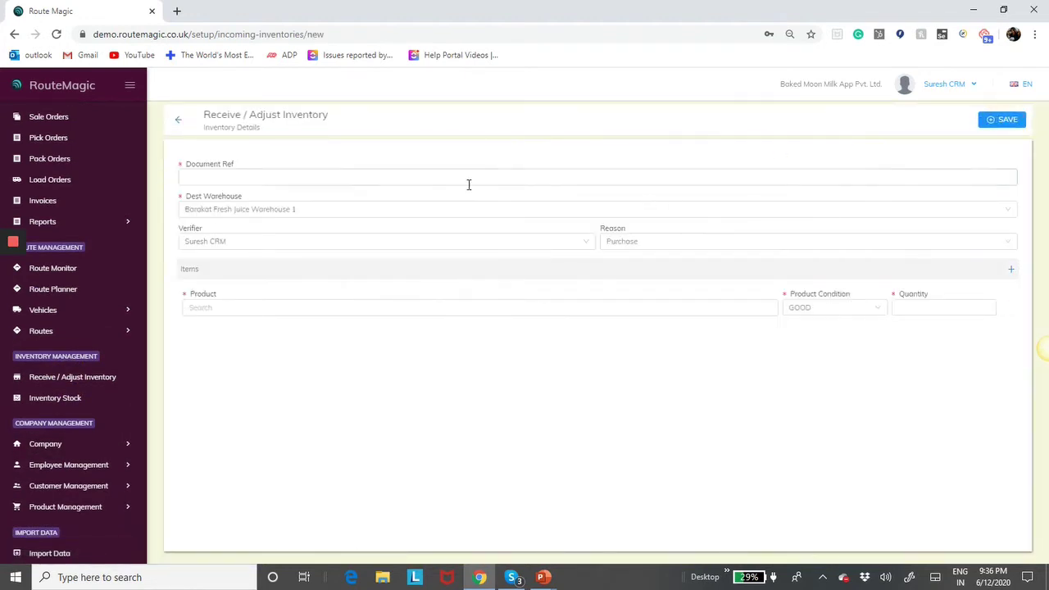
{"action": "left_click", "coordinate": [455, 181]}
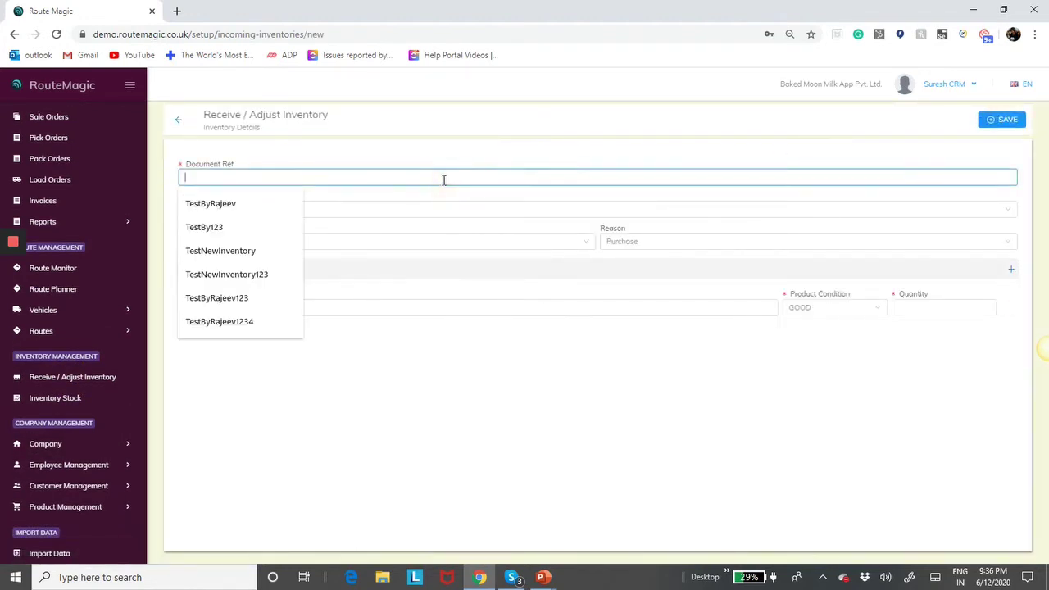
{"action": "type", "text": "tets"}
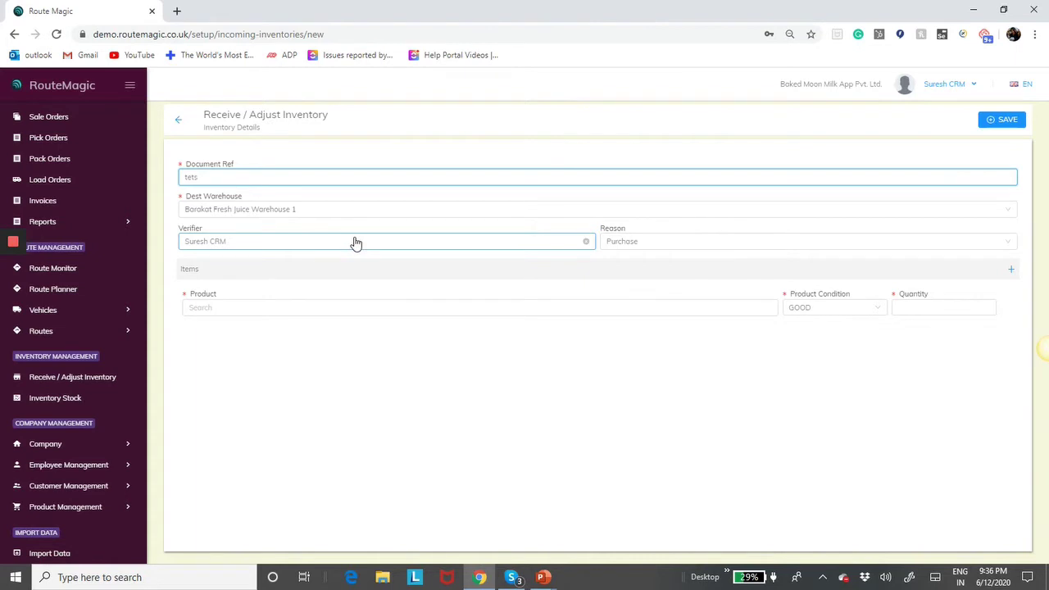
{"action": "left_click", "coordinate": [327, 312]}
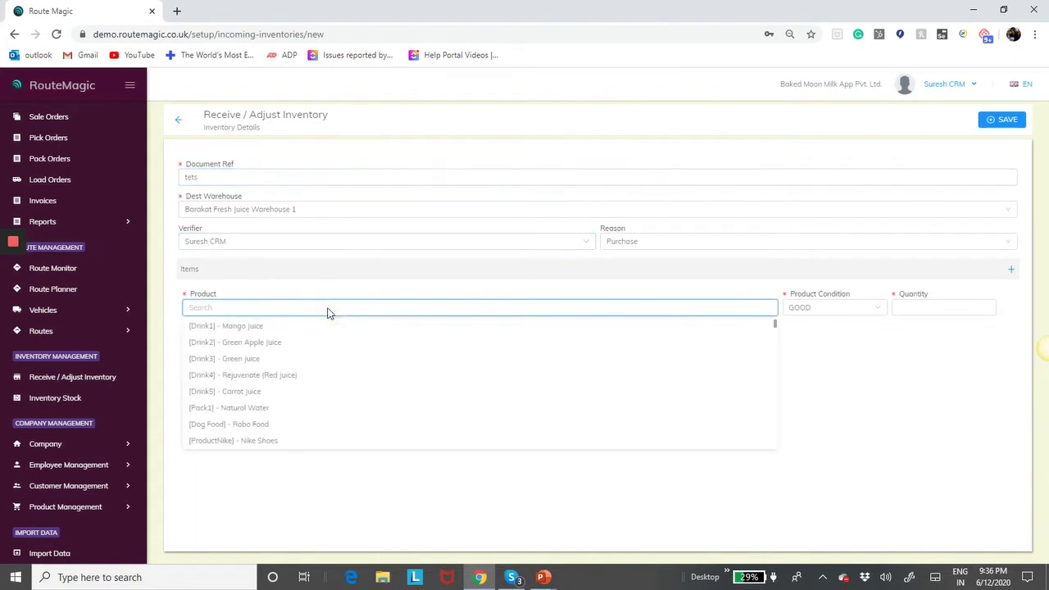
{"action": "left_click", "coordinate": [269, 329]}
{"action": "left_click", "coordinate": [928, 306]}
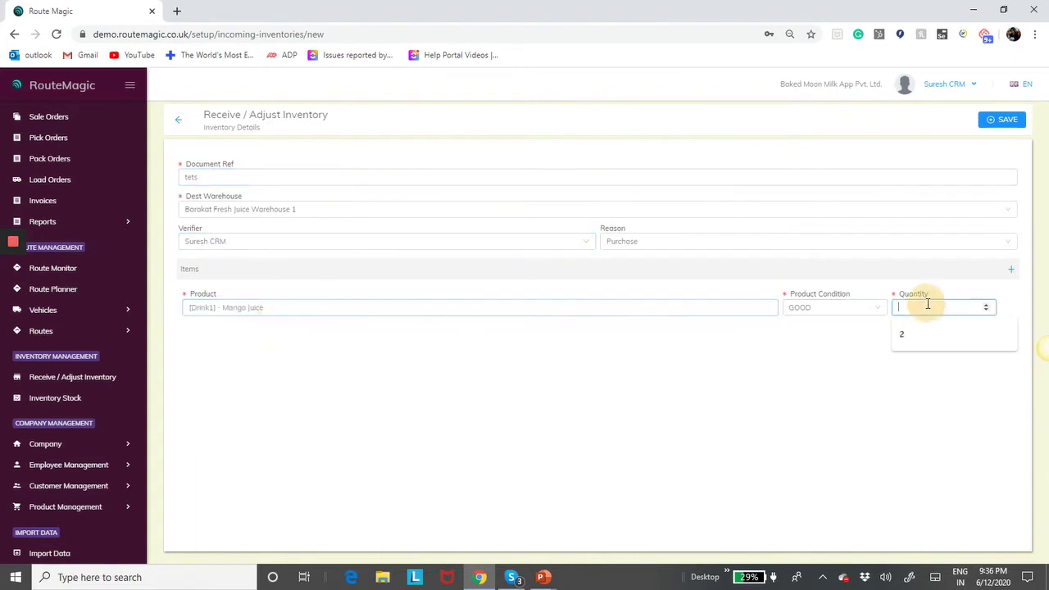
{"action": "type", "text": "123"}
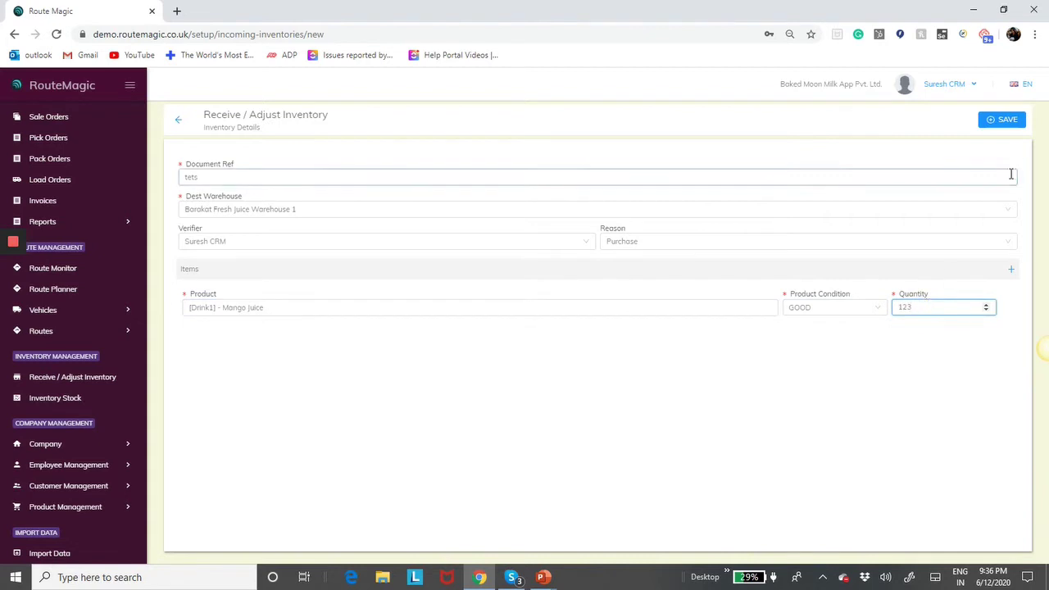
{"action": "left_click", "coordinate": [1002, 119]}
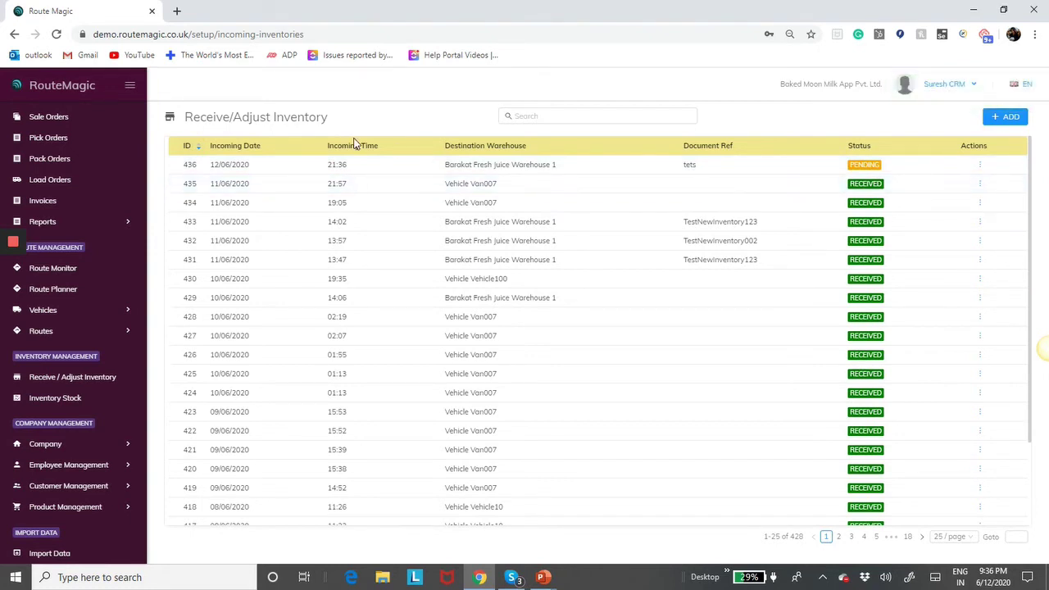
- Open inventory entry 'tets' (ID 436) and approve it so it shows Received
{"action": "left_click", "coordinate": [799, 173]}
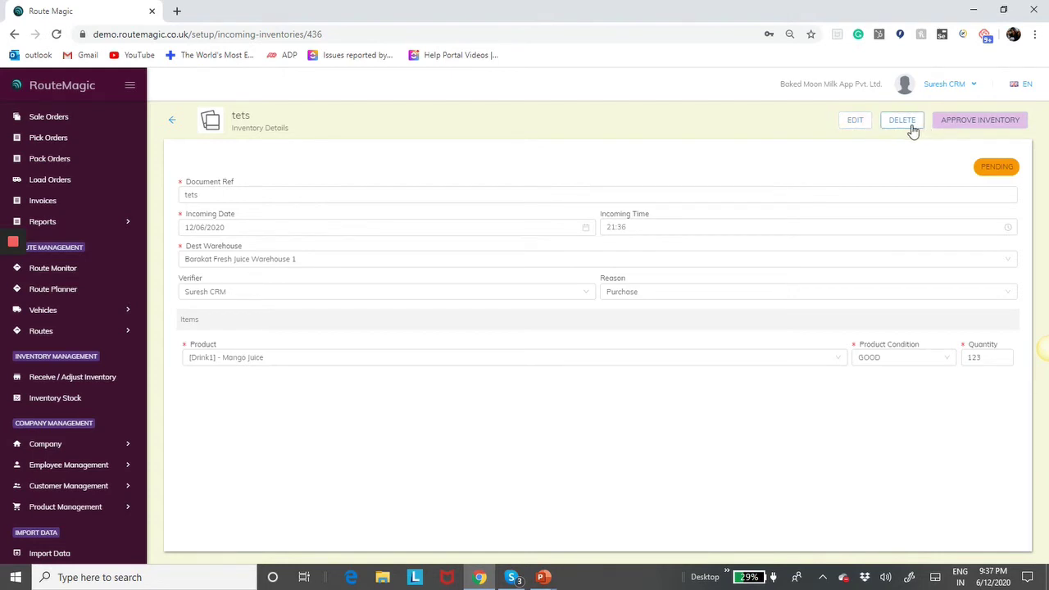
{"action": "left_click", "coordinate": [967, 122]}
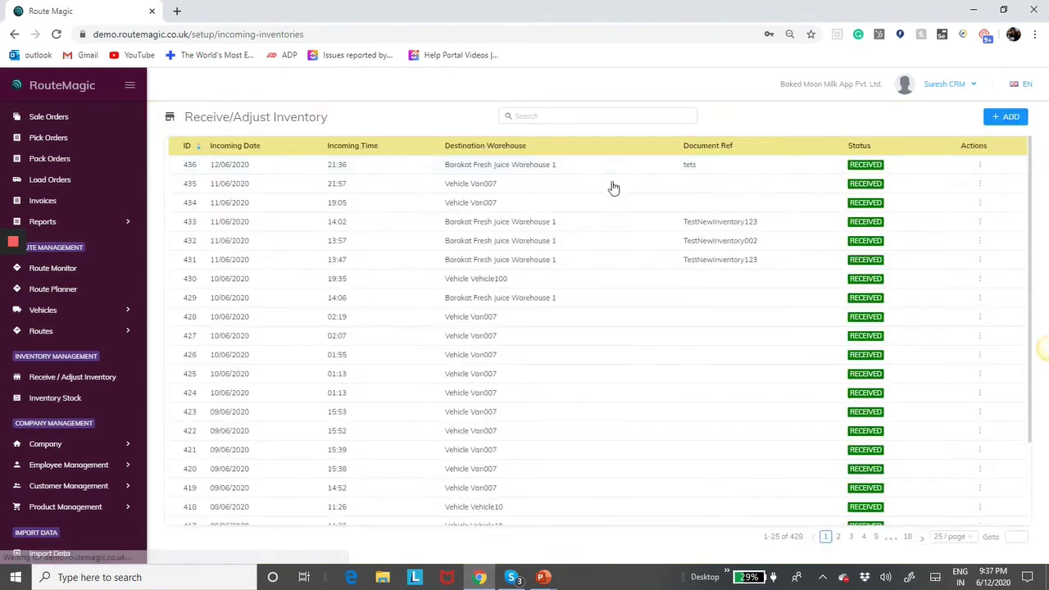
{"action": "left_click", "coordinate": [49, 444]}
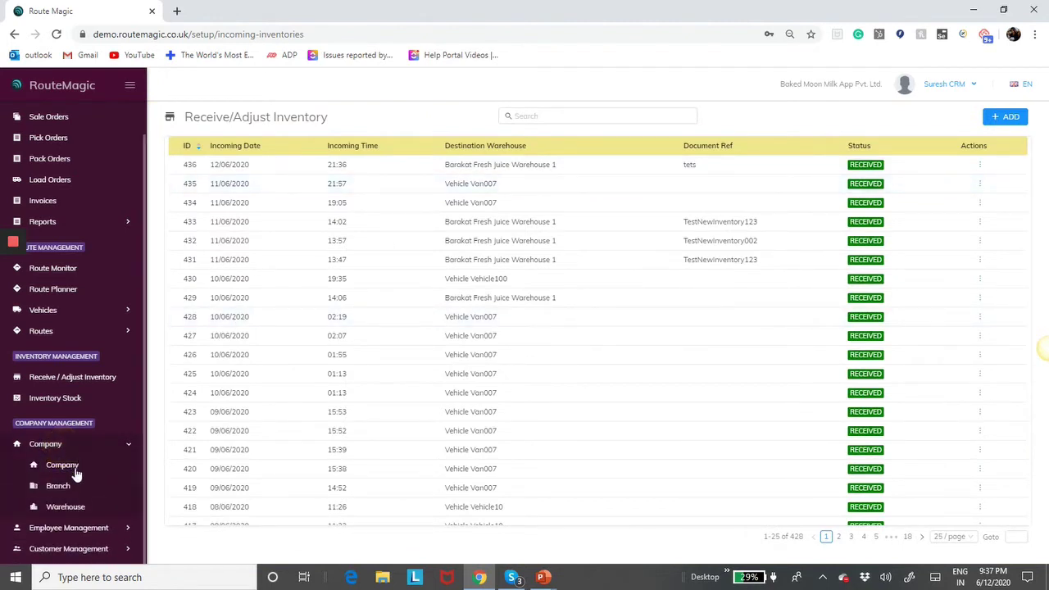
- Uncheck 'Incoming inventory requires confirmation' in the company settings and save
{"action": "left_click", "coordinate": [62, 465]}
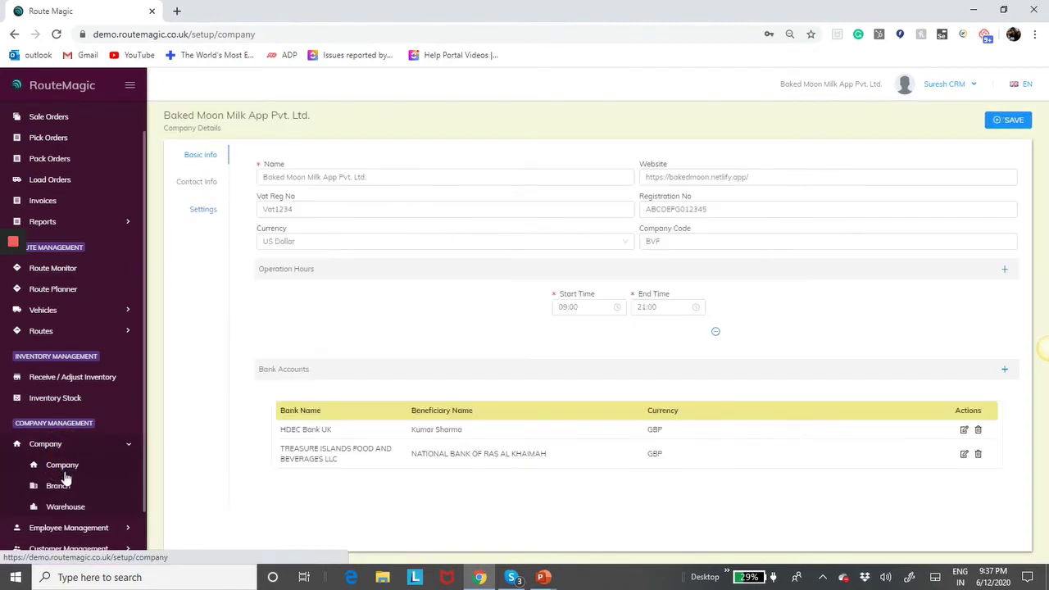
{"action": "left_click", "coordinate": [203, 212]}
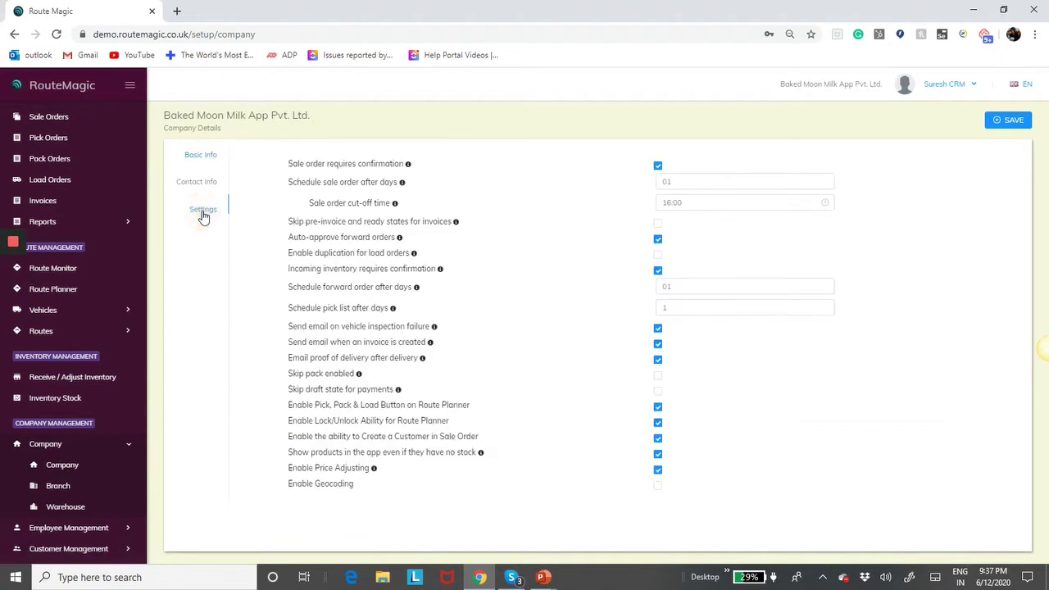
{"action": "left_click", "coordinate": [659, 272]}
{"action": "left_click", "coordinate": [1013, 126]}
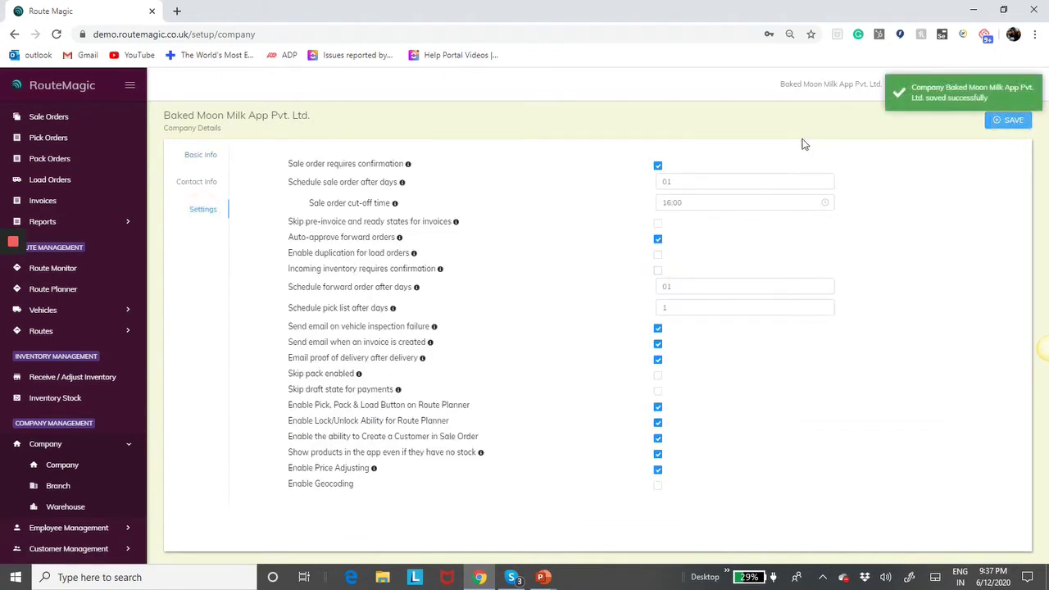
{"action": "left_click", "coordinate": [62, 379]}
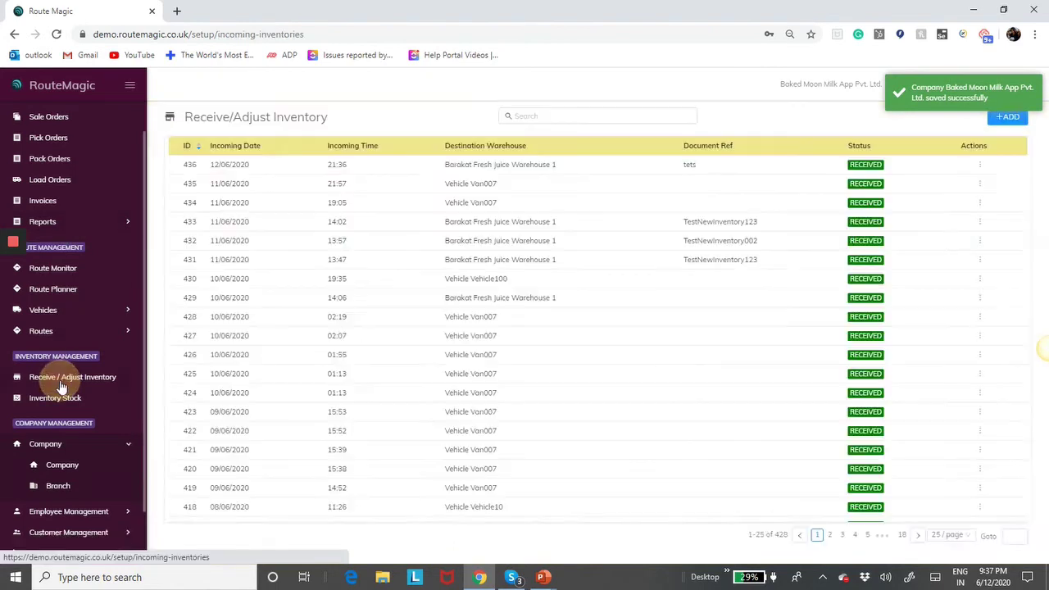
- Add incoming inventory for [Drink2] - Green Apple Juice, quantity 1, using a previous document reference
{"action": "left_click", "coordinate": [1005, 116]}
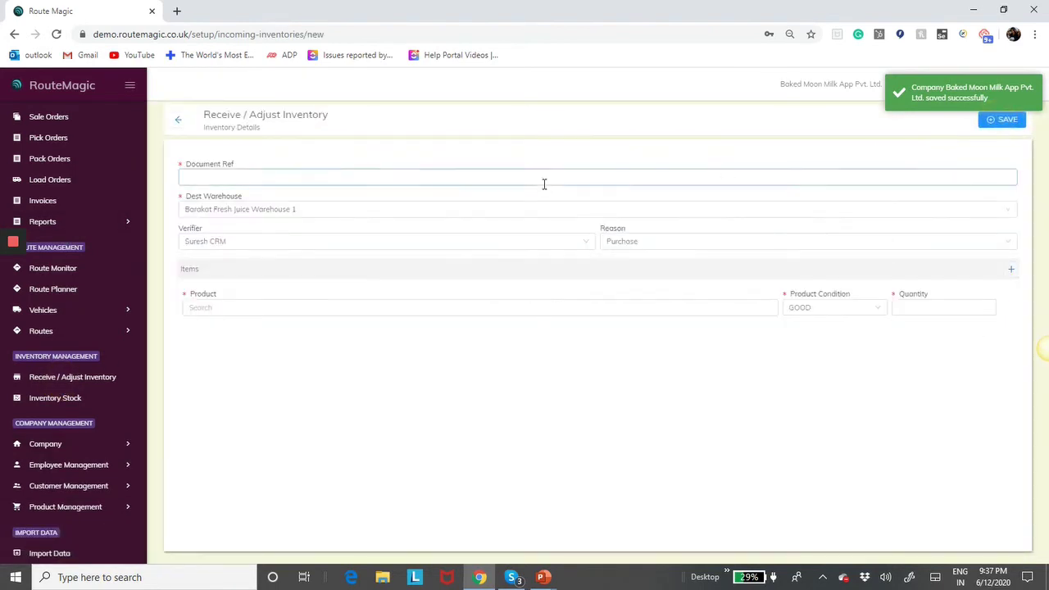
{"action": "left_click", "coordinate": [466, 180]}
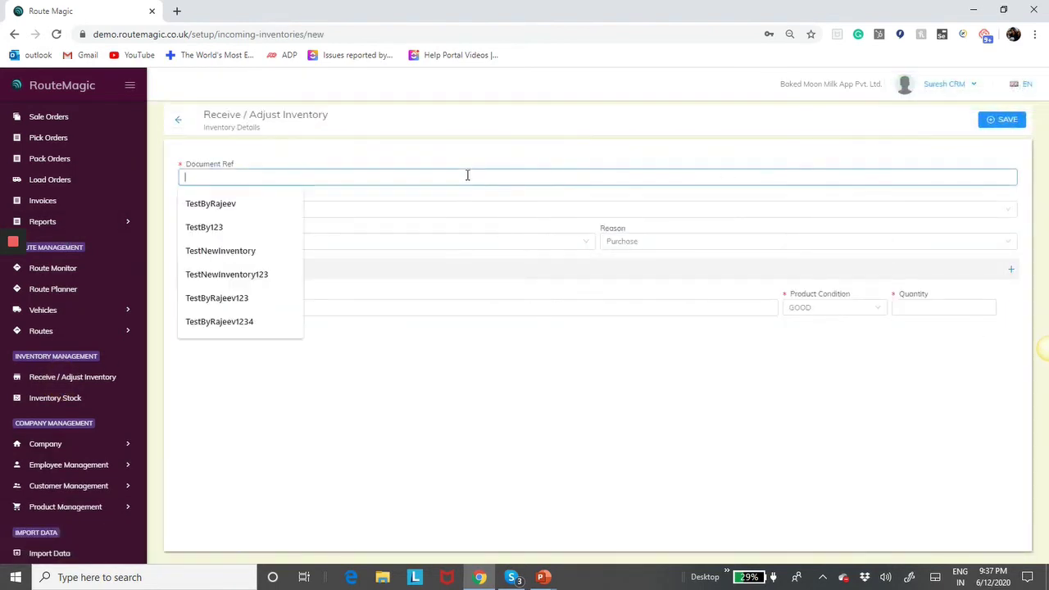
{"action": "left_click", "coordinate": [201, 205]}
{"action": "left_click", "coordinate": [244, 308]}
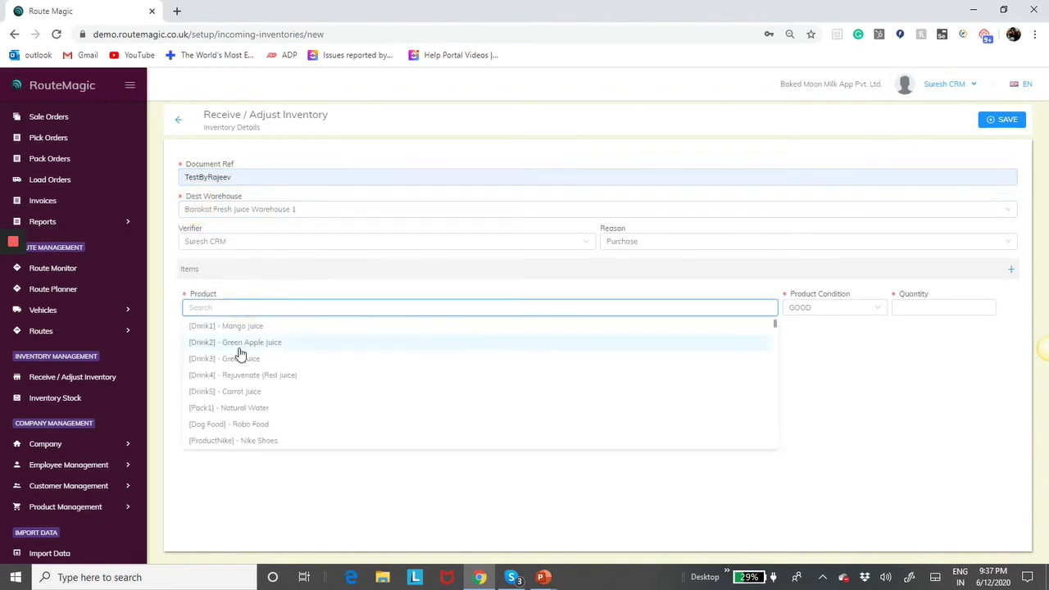
{"action": "left_click", "coordinate": [241, 344]}
{"action": "left_click", "coordinate": [935, 306]}
{"action": "type", "text": "122"}
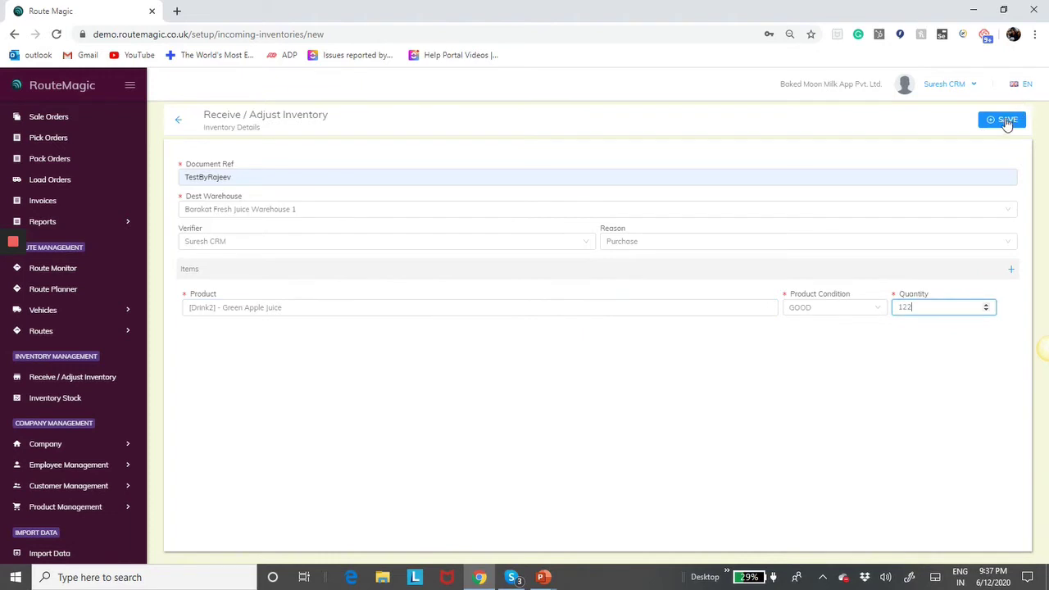
{"action": "left_click", "coordinate": [1006, 120]}
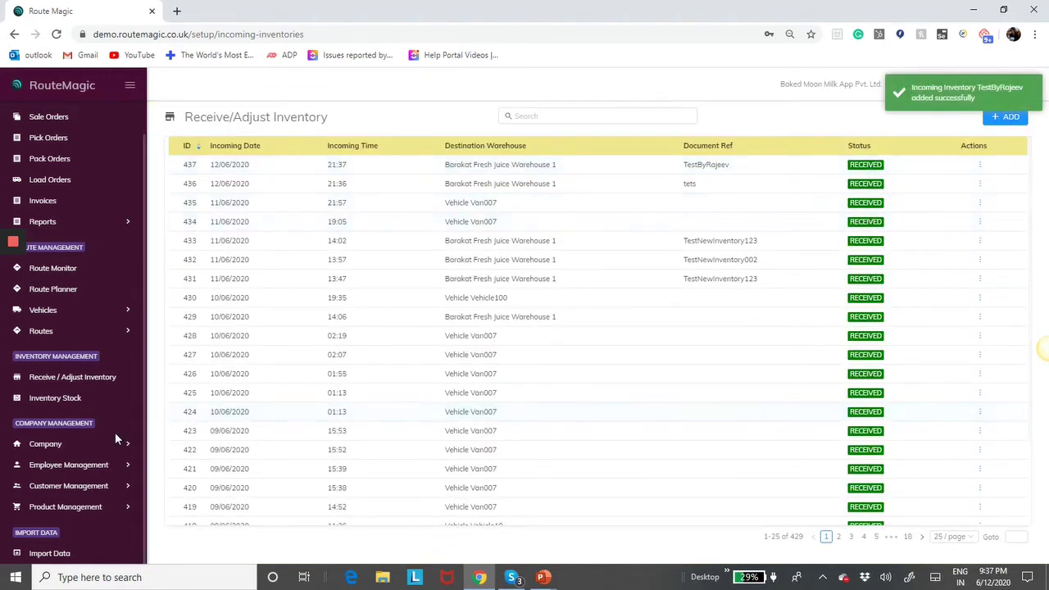
{"action": "left_click", "coordinate": [48, 444]}
- Review the company Settings tab, then view the PowerPoint slide explaining Schedule Forward Order After Days
{"action": "left_click", "coordinate": [62, 467]}
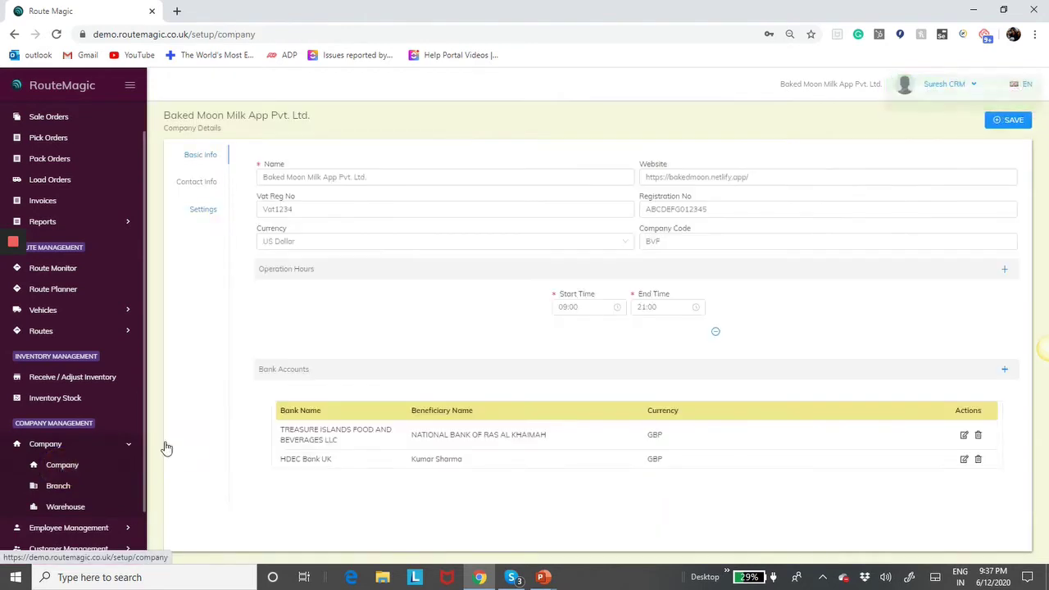
{"action": "left_click", "coordinate": [204, 212]}
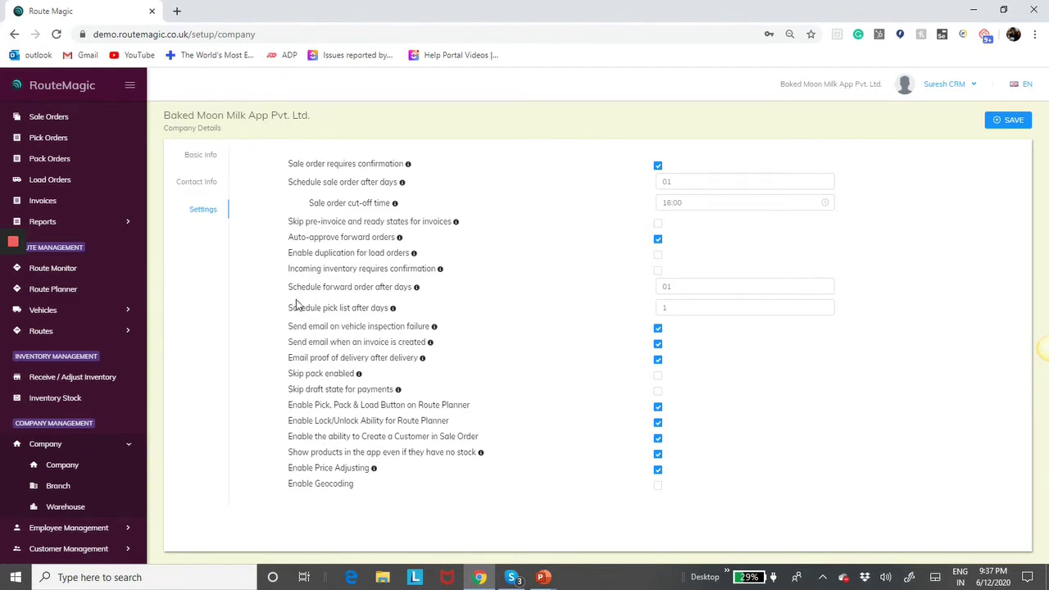
{"action": "mouse_move", "coordinate": [416, 290]}
{"action": "key", "text": "alt+Tab"}
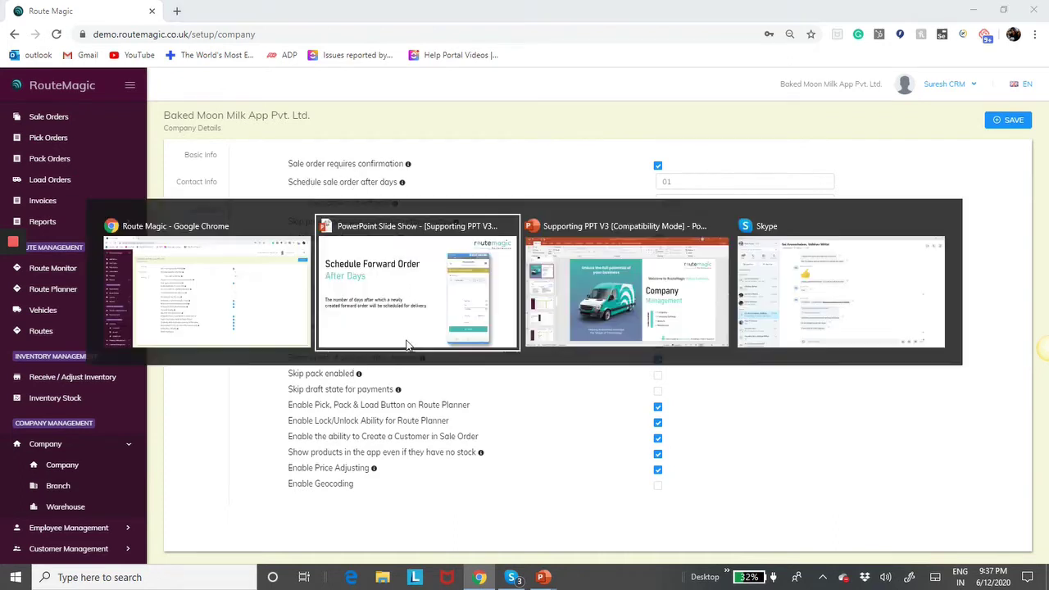
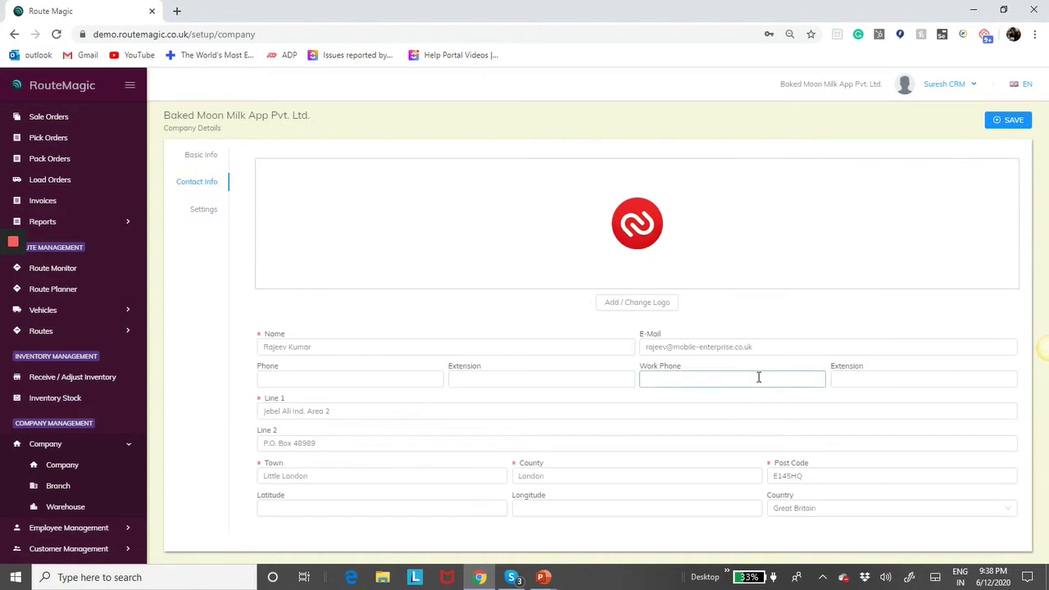
{"action": "left_click", "coordinate": [764, 350]}
{"action": "left_click", "coordinate": [647, 346]}
{"action": "right_click", "coordinate": [647, 346]}
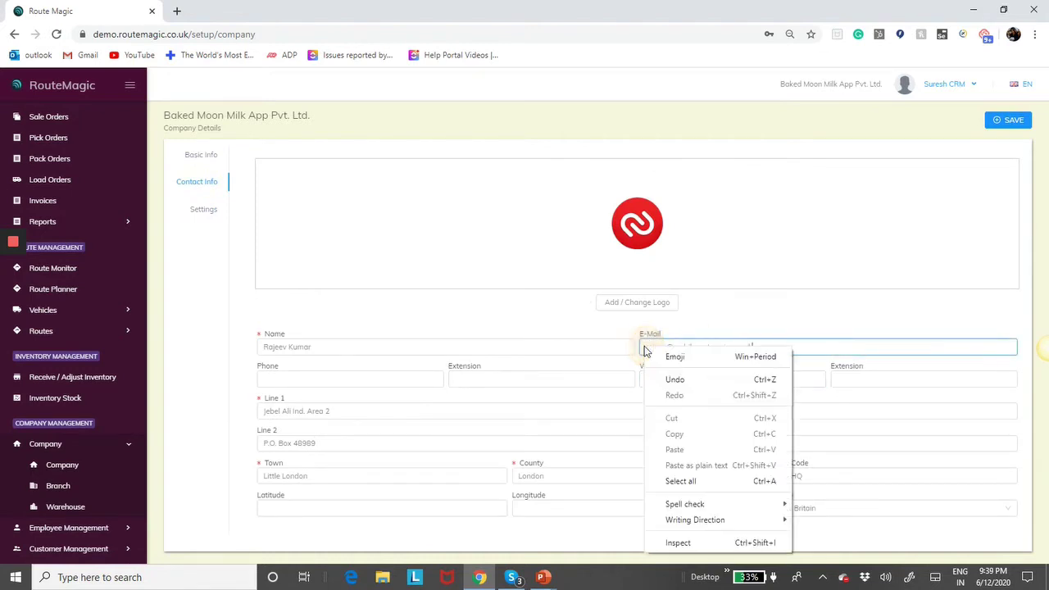
{"action": "left_click", "coordinate": [818, 322]}
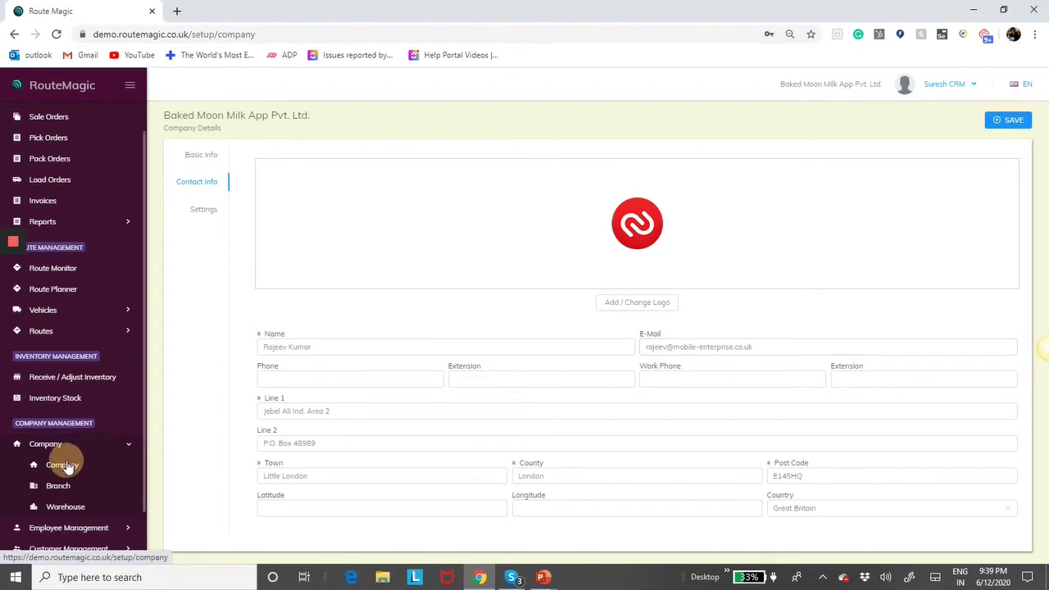
- Show the company settings checklist and read the tooltip for 'Send email when an invoice is created'
{"action": "right_click", "coordinate": [209, 207]}
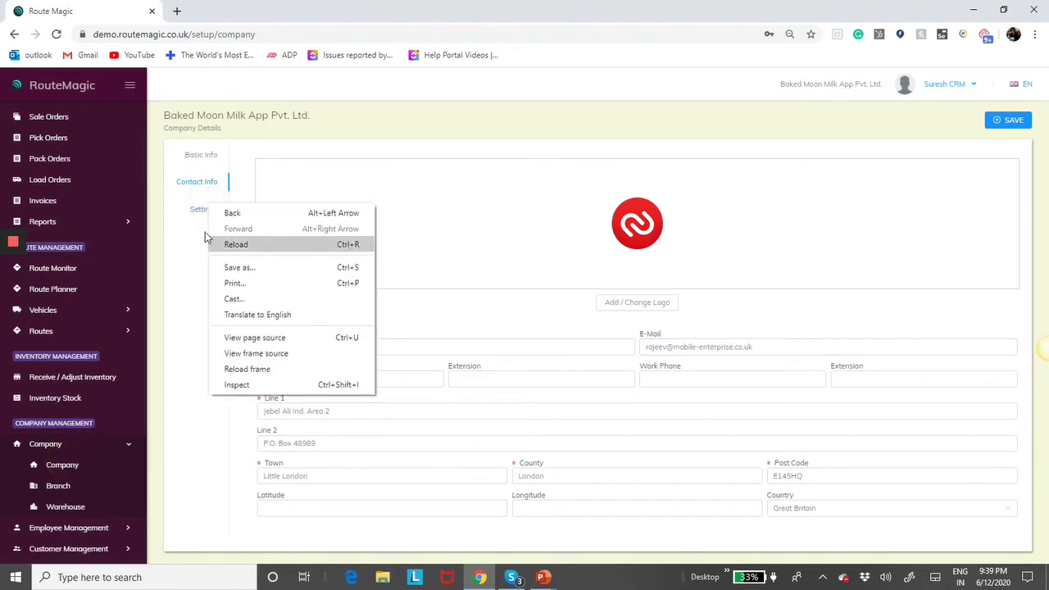
{"action": "left_click", "coordinate": [199, 210]}
{"action": "left_click", "coordinate": [200, 210]}
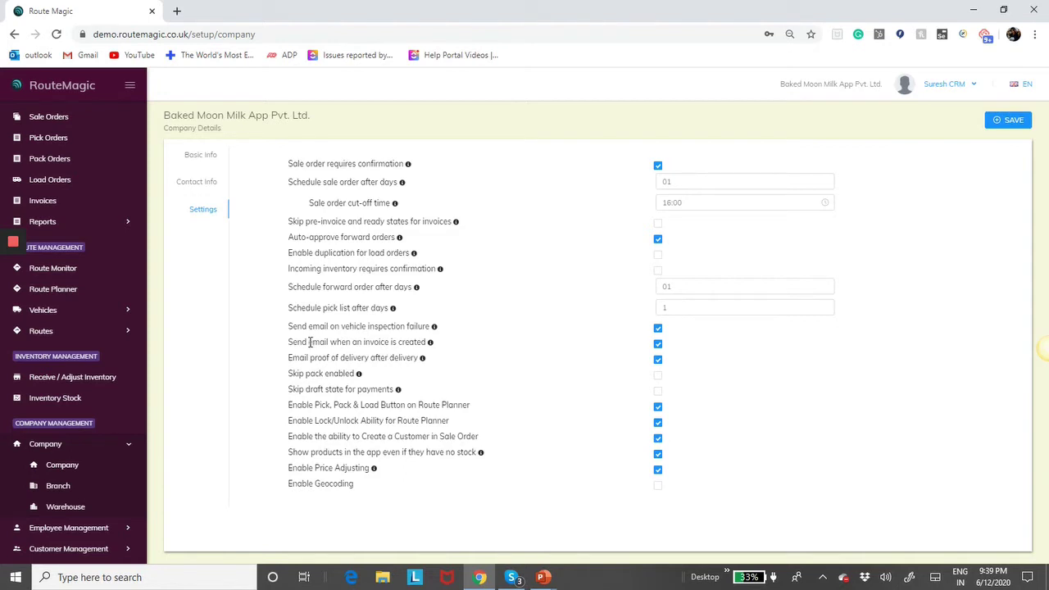
{"action": "mouse_move", "coordinate": [430, 344]}
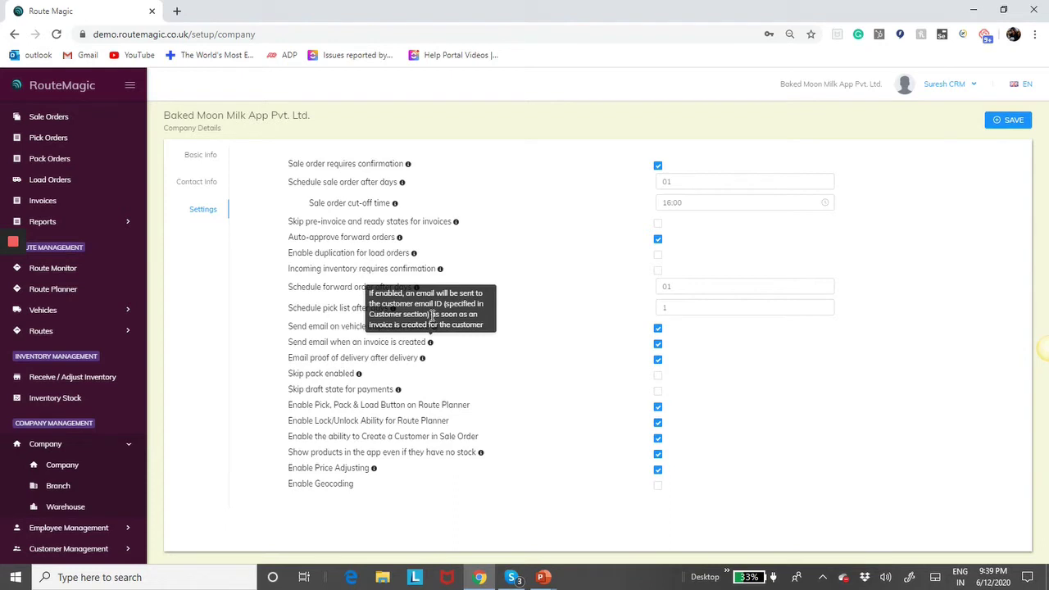
- Open the Orbit Mall Dubai customer from the Customers list
{"action": "scroll", "coordinate": [113, 483], "scroll_direction": "down", "scroll_amount": 2}
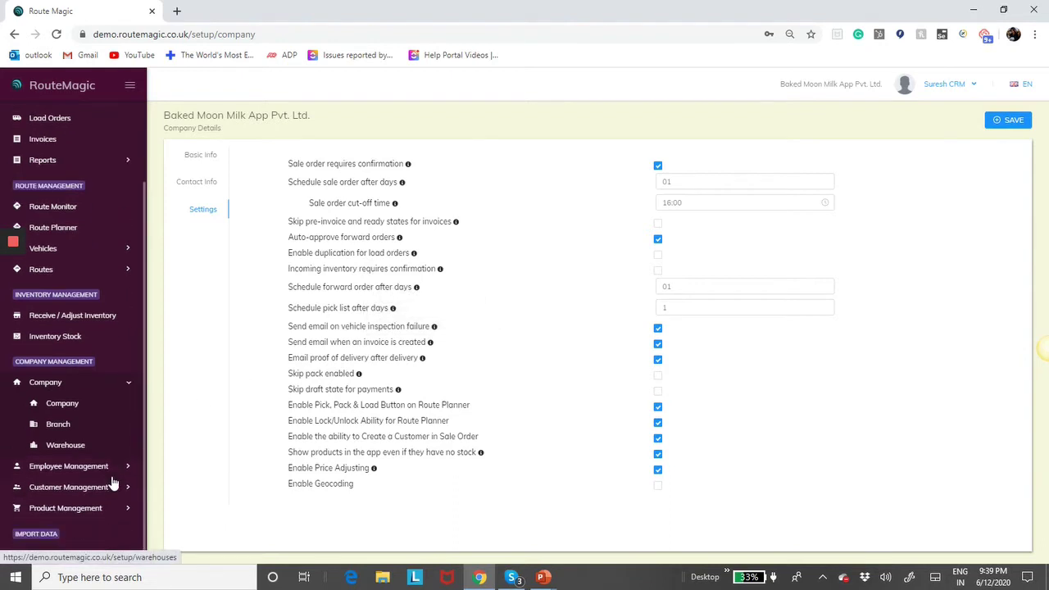
{"action": "left_click", "coordinate": [103, 487]}
{"action": "left_click", "coordinate": [72, 509]}
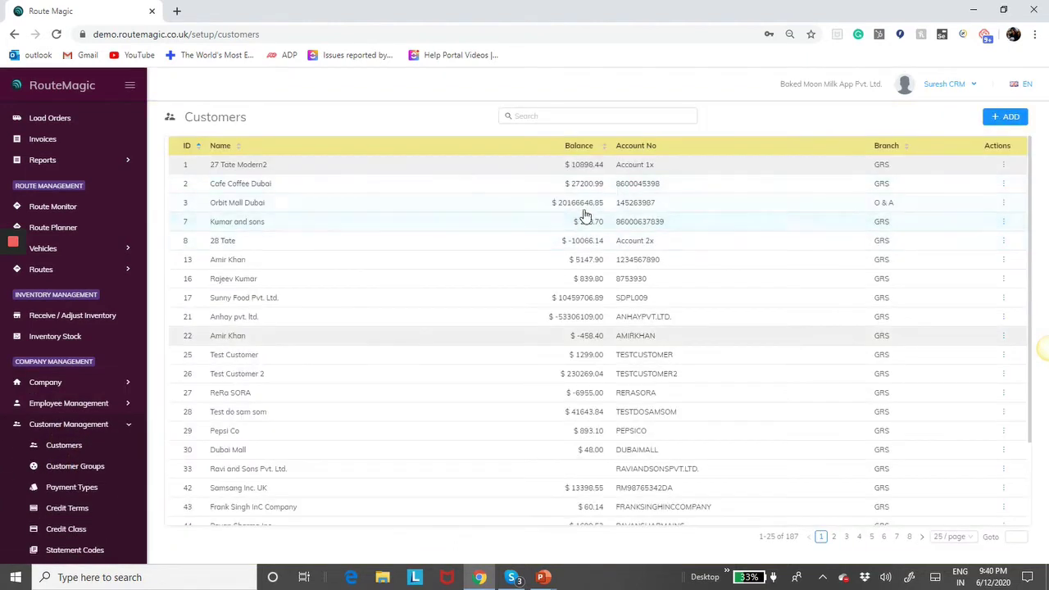
{"action": "left_click", "coordinate": [583, 203]}
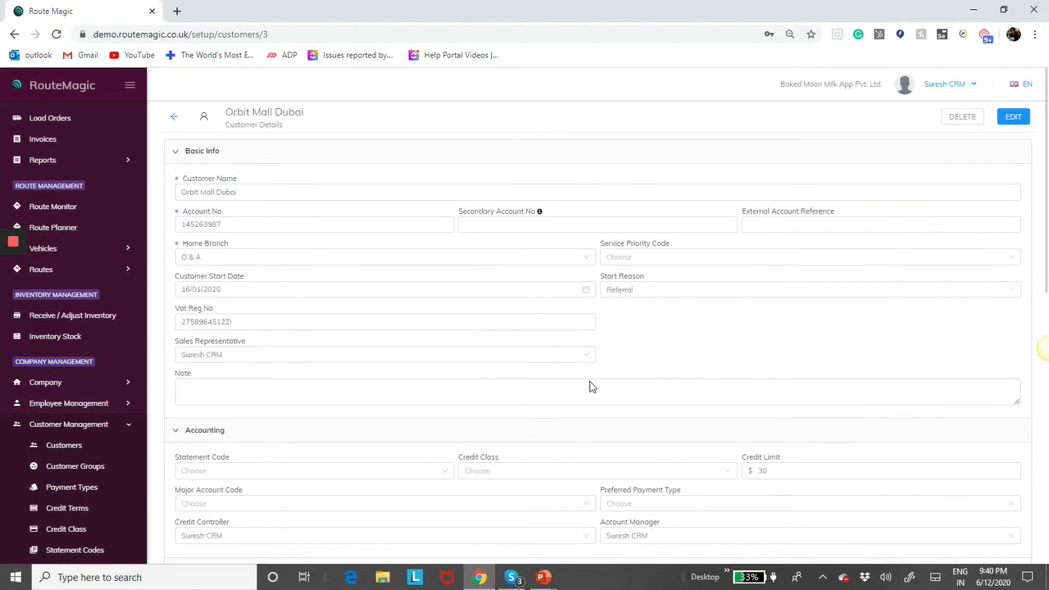
- Check the Dubai Mall delivery point's contact info, then return to the company details page
{"action": "scroll", "coordinate": [592, 386], "scroll_direction": "down", "scroll_amount": 5}
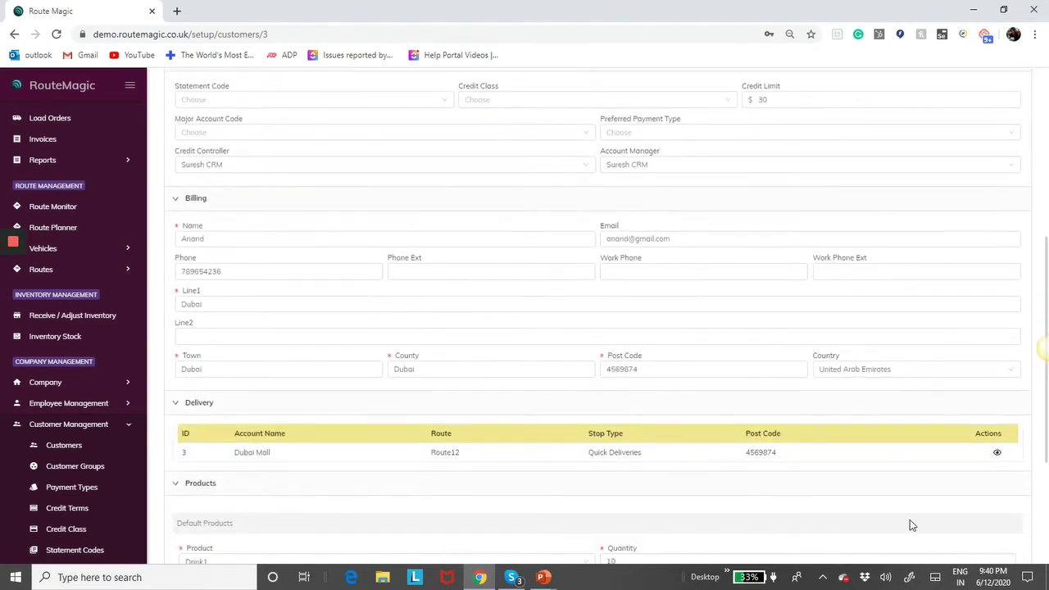
{"action": "left_click", "coordinate": [997, 452]}
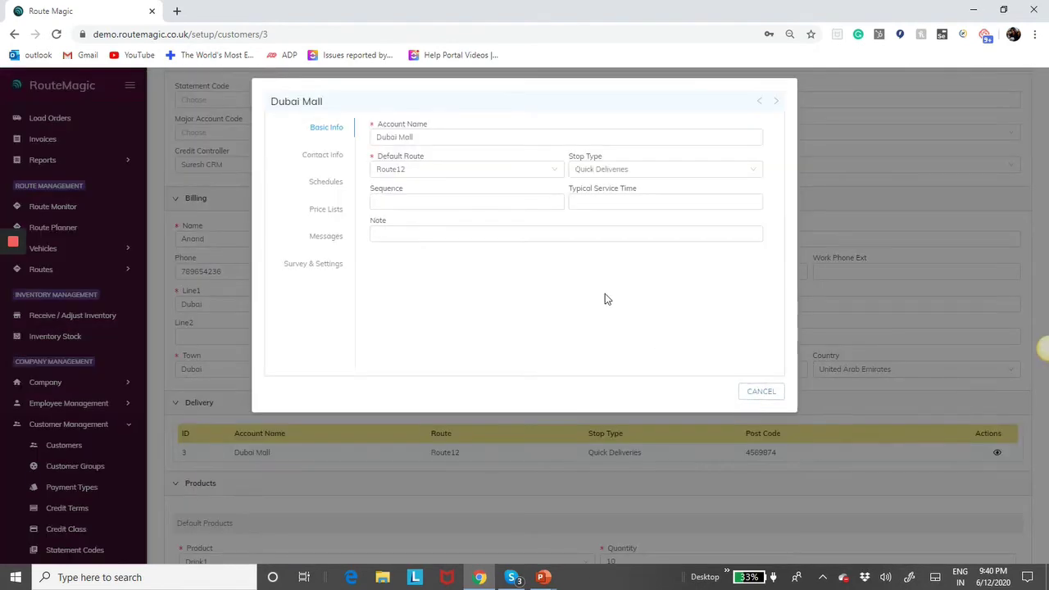
{"action": "left_click", "coordinate": [322, 156]}
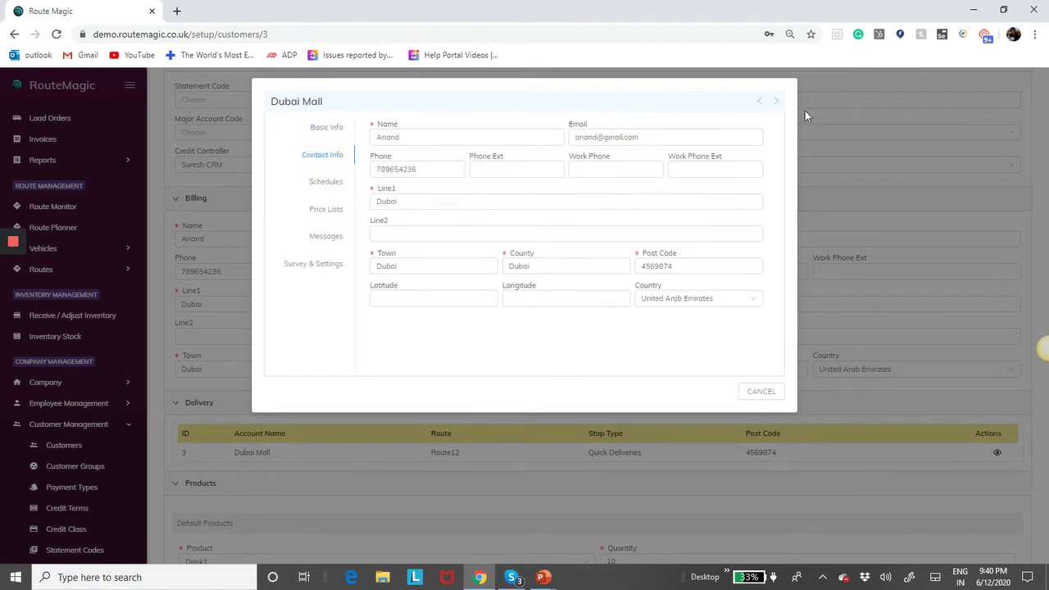
{"action": "left_click", "coordinate": [824, 395]}
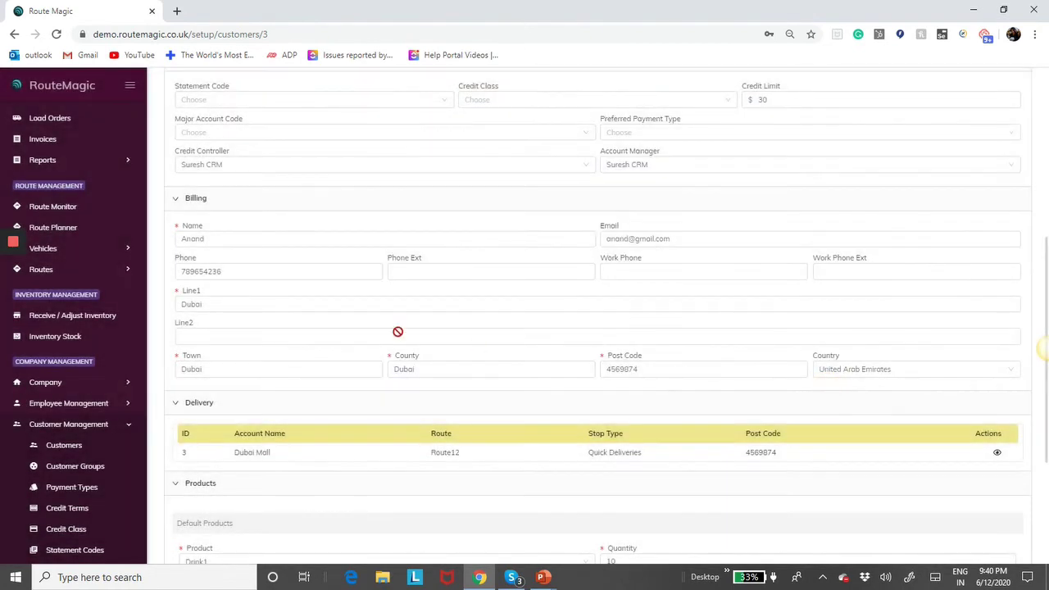
{"action": "left_click", "coordinate": [63, 382]}
{"action": "left_click", "coordinate": [62, 403]}
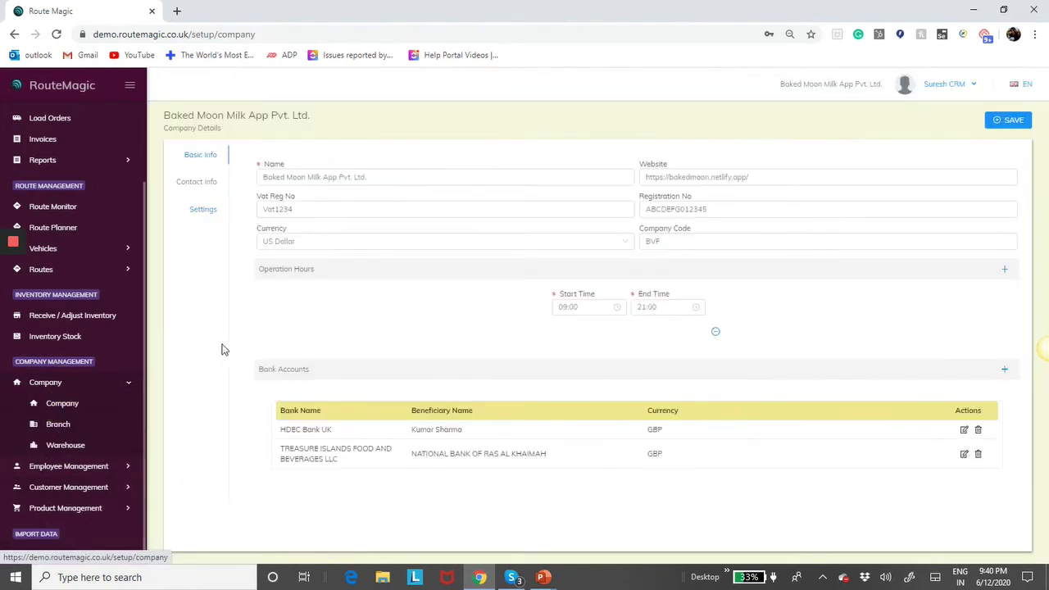
- Turn on Skip pack enabled in the company settings and save
{"action": "left_click", "coordinate": [203, 211]}
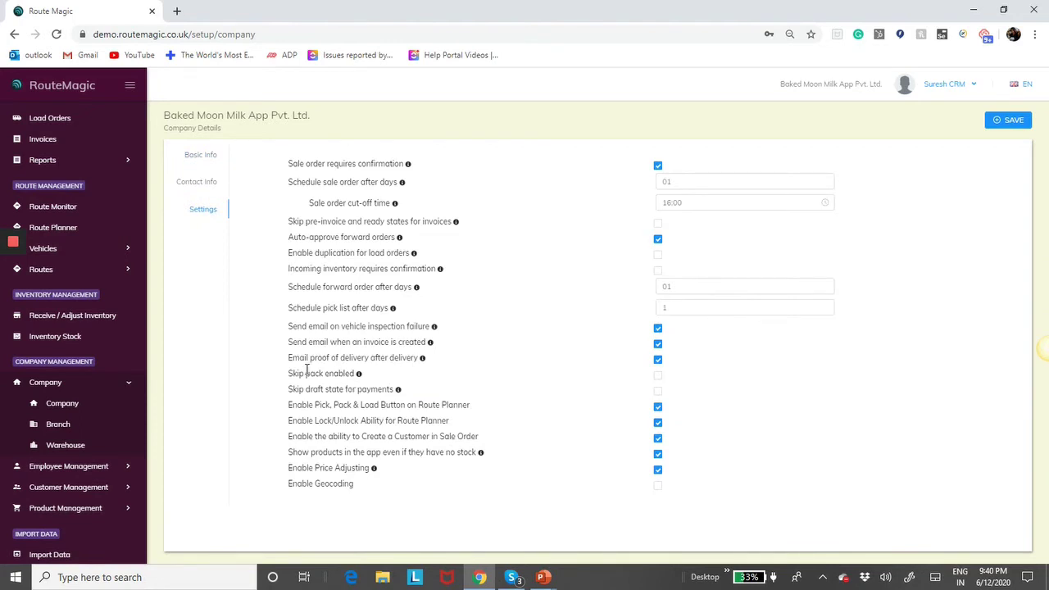
{"action": "mouse_move", "coordinate": [425, 365]}
{"action": "mouse_move", "coordinate": [360, 377]}
{"action": "left_click", "coordinate": [656, 376]}
{"action": "left_click", "coordinate": [1009, 119]}
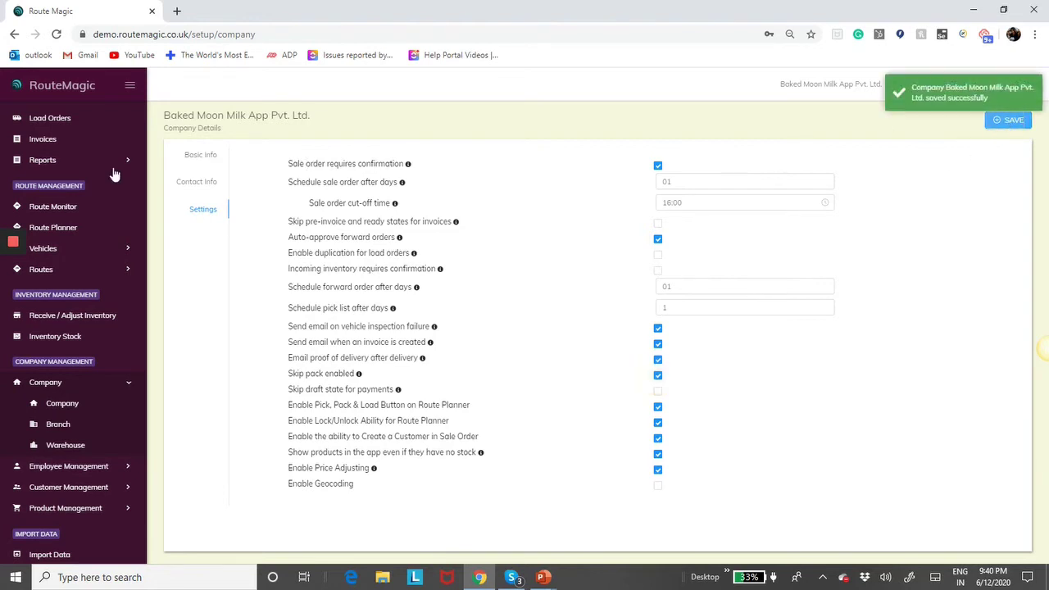
- Open the Sale Order list
{"action": "scroll", "coordinate": [63, 179], "scroll_direction": "up", "scroll_amount": 1}
{"action": "scroll", "coordinate": [62, 178], "scroll_direction": "up", "scroll_amount": 1}
{"action": "left_click", "coordinate": [49, 153]}
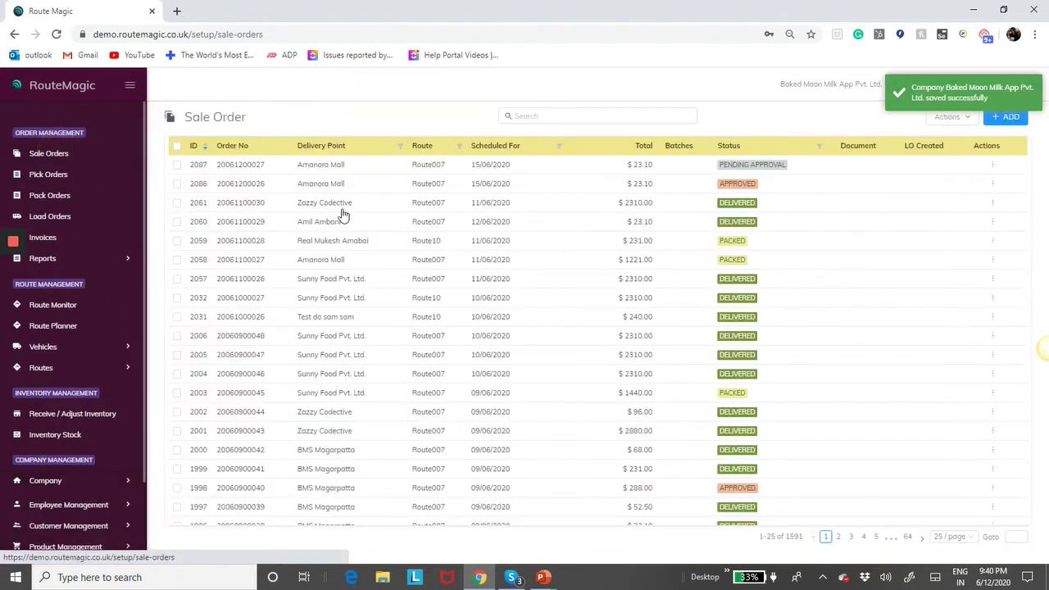
- Open sale order 2086, then pick order 1454 to confirm Skip Pack is ticked
{"action": "left_click", "coordinate": [696, 190]}
{"action": "left_click", "coordinate": [59, 177]}
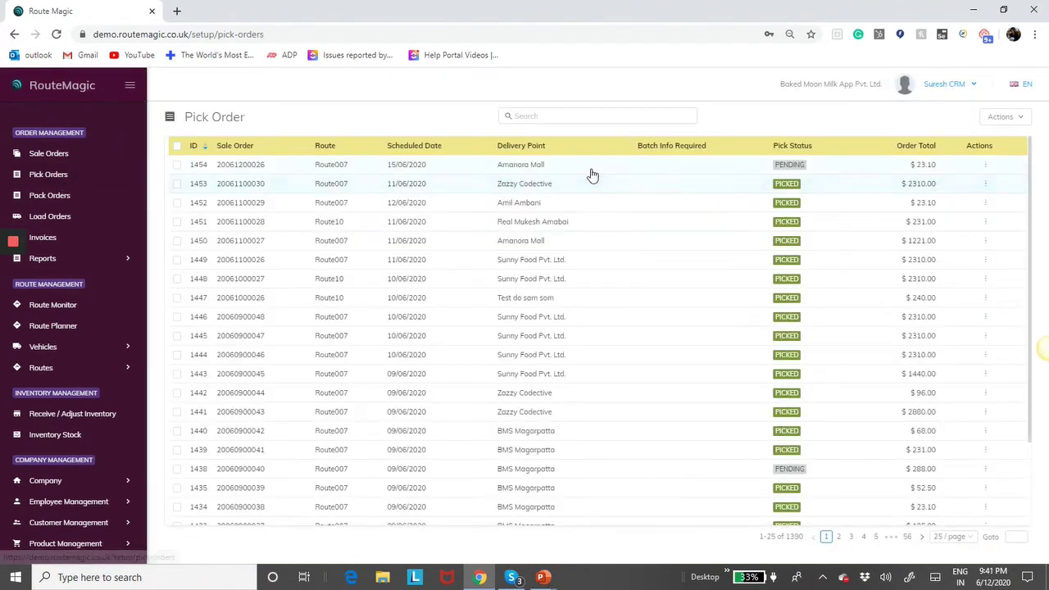
{"action": "left_click", "coordinate": [596, 172]}
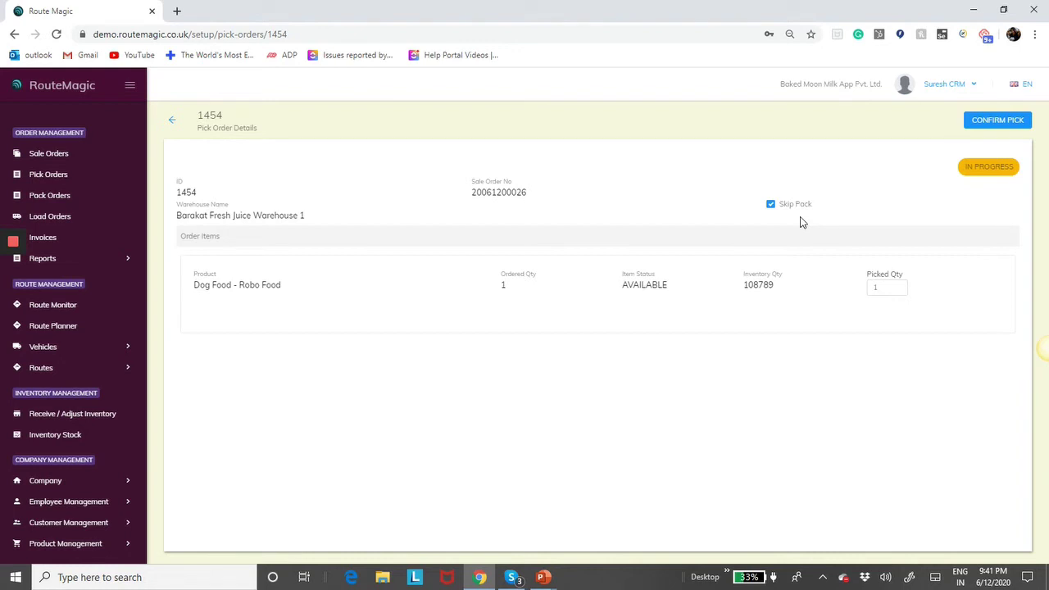
{"action": "left_click", "coordinate": [73, 481]}
- Untick Skip pack enabled, save the company settings, and go to the Pick Order list
{"action": "left_click", "coordinate": [65, 503]}
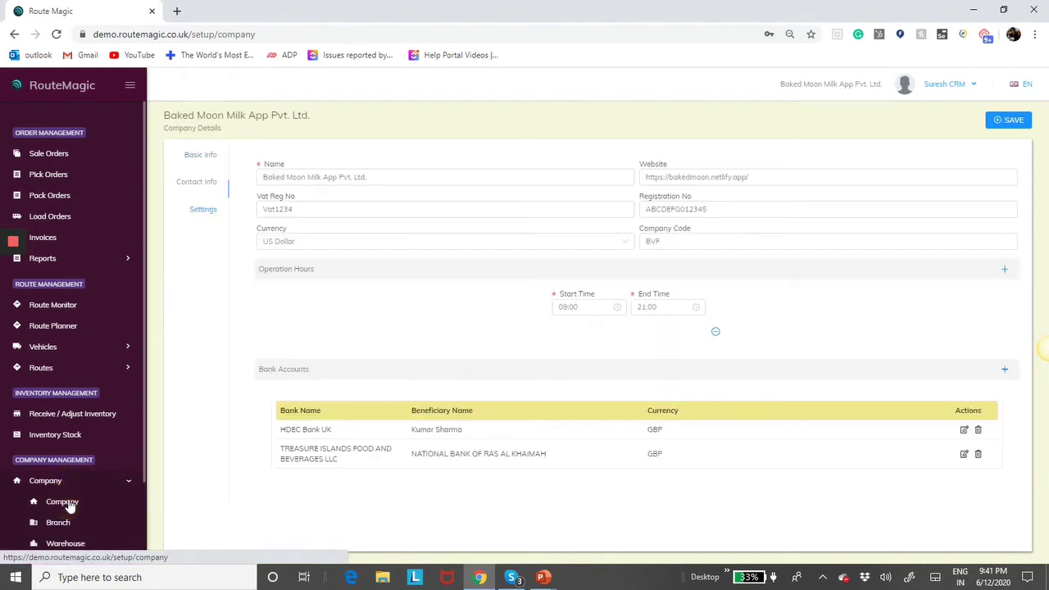
{"action": "left_click", "coordinate": [205, 211]}
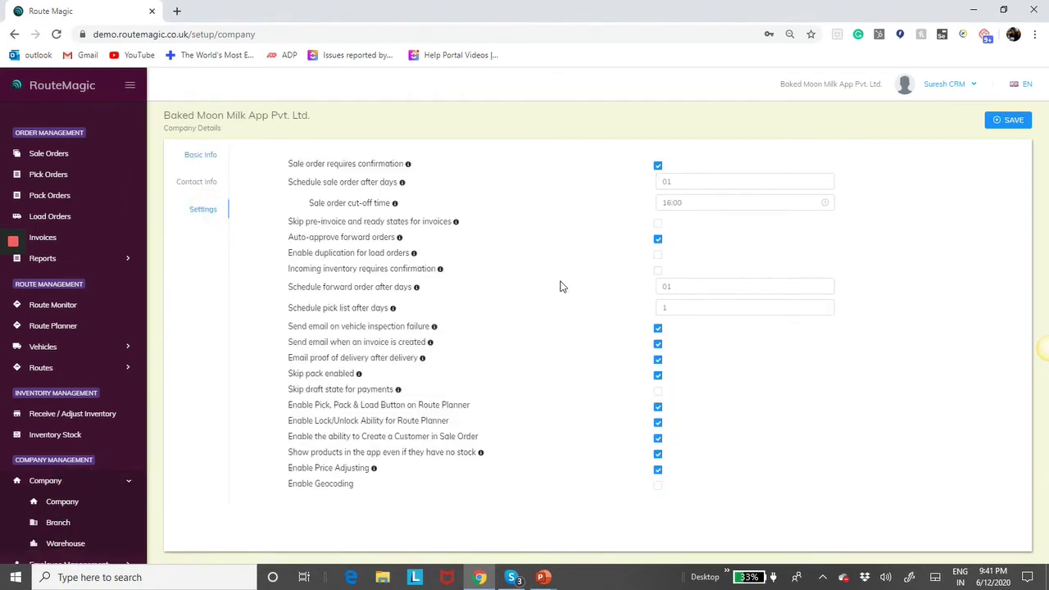
{"action": "left_click", "coordinate": [658, 376]}
{"action": "left_click", "coordinate": [1008, 122]}
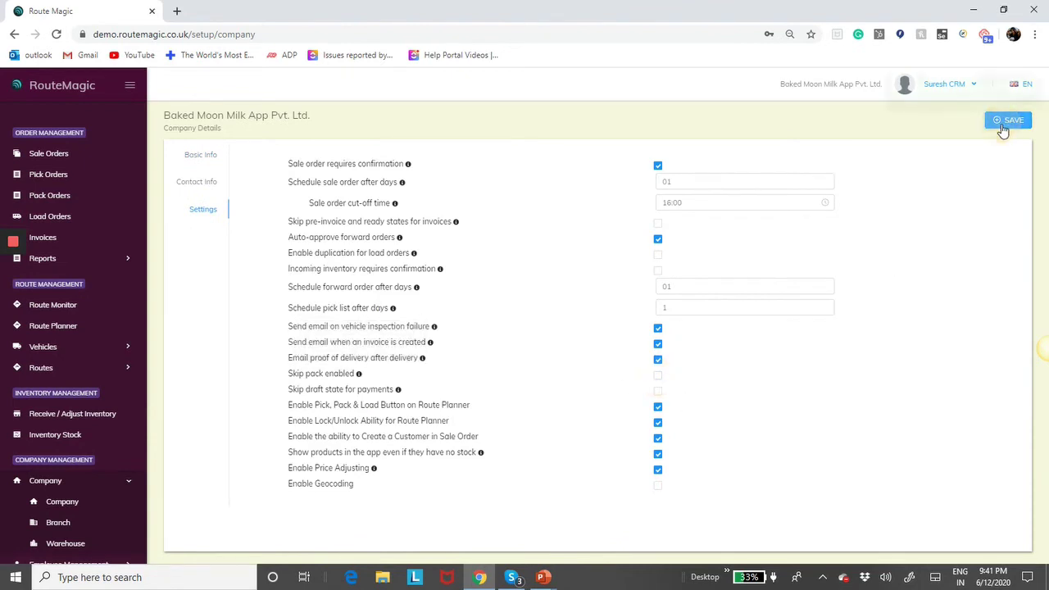
{"action": "left_click", "coordinate": [51, 155]}
{"action": "left_click", "coordinate": [49, 175]}
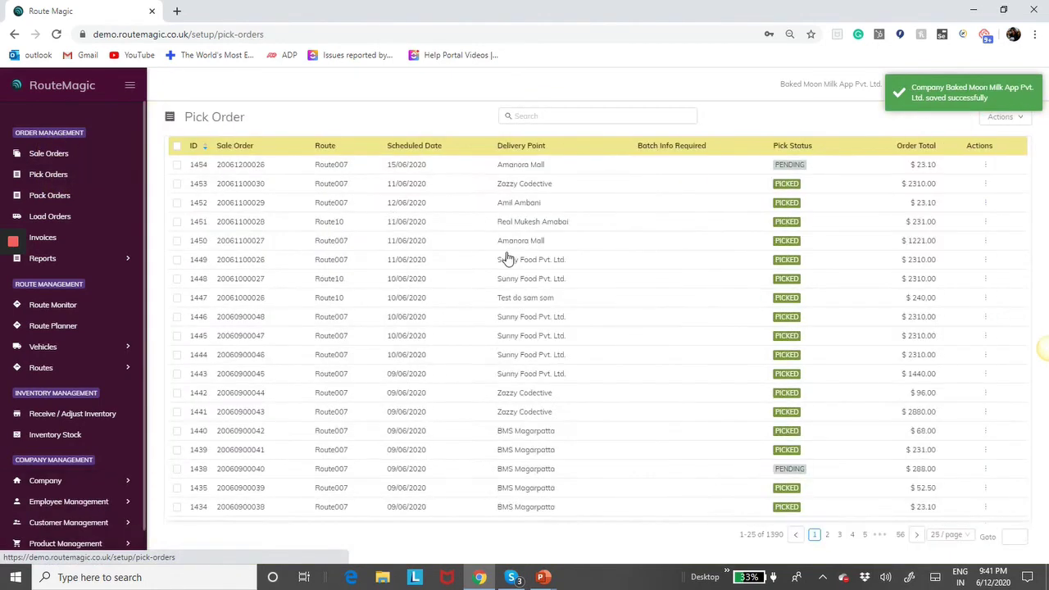
- Tick Skip Pack on pick order 1454, leave without saving, and open the Pack Order list
{"action": "left_click", "coordinate": [748, 174]}
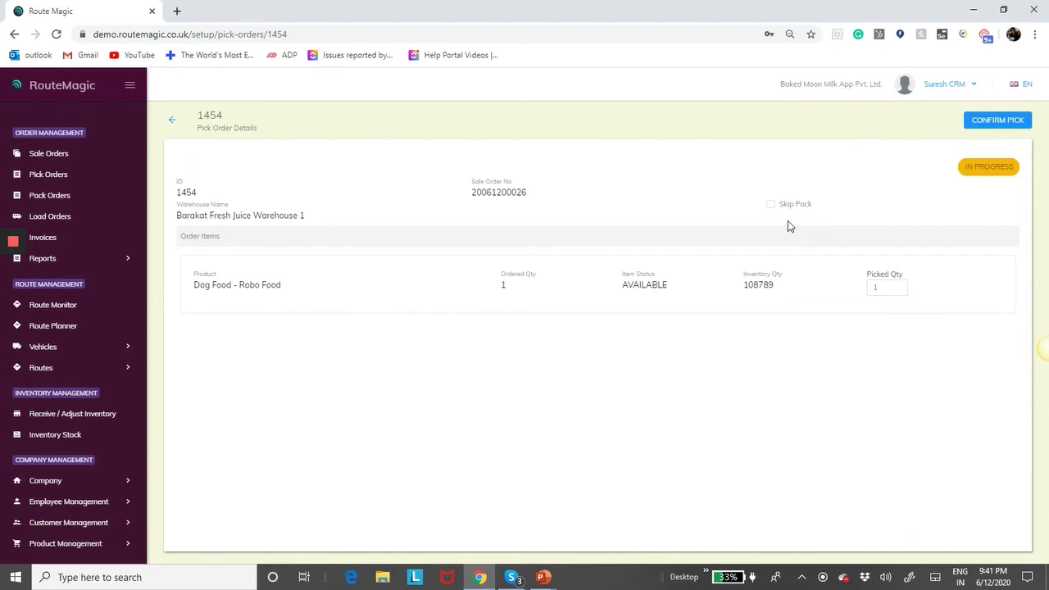
{"action": "left_click", "coordinate": [770, 205]}
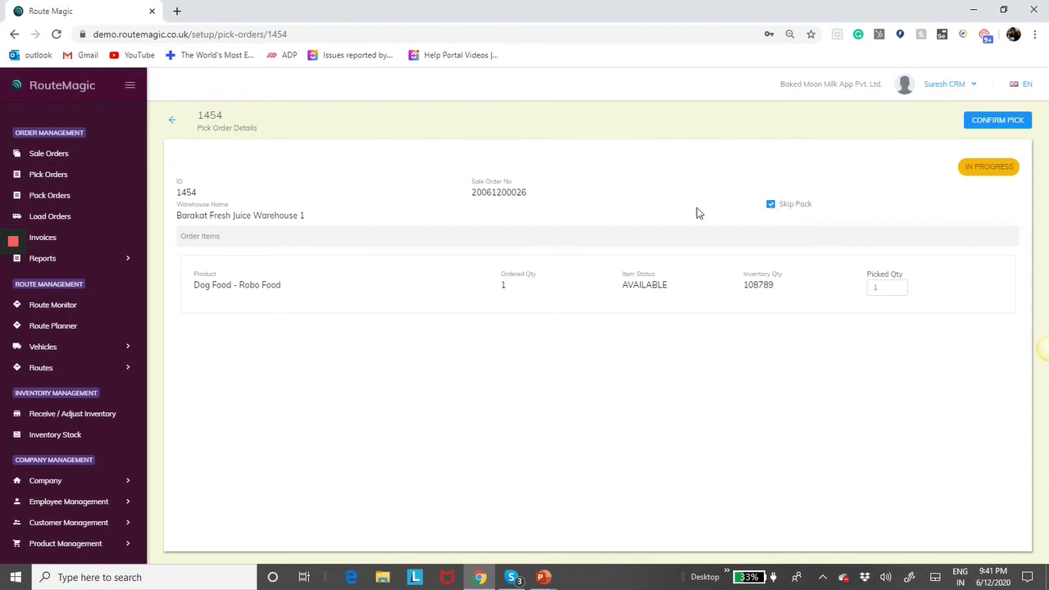
{"action": "left_click", "coordinate": [63, 195]}
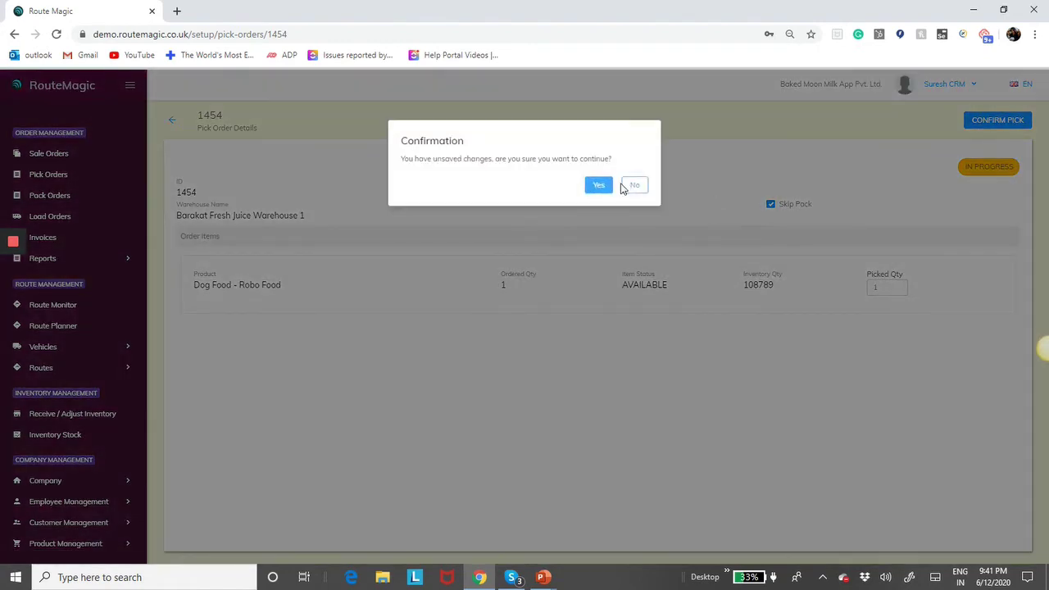
{"action": "left_click", "coordinate": [630, 186]}
{"action": "left_click", "coordinate": [1001, 125]}
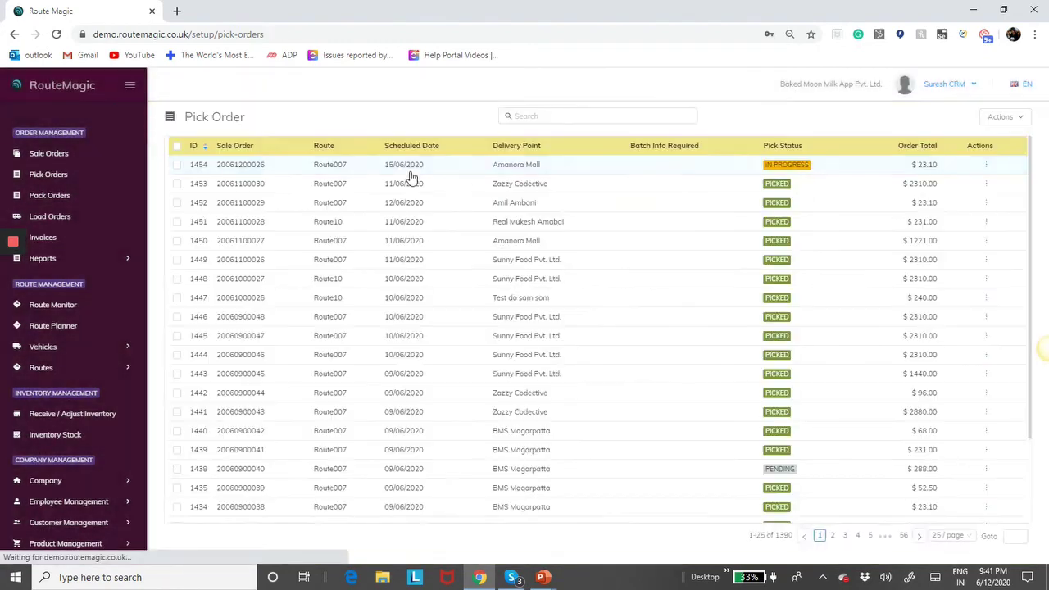
{"action": "left_click", "coordinate": [55, 196]}
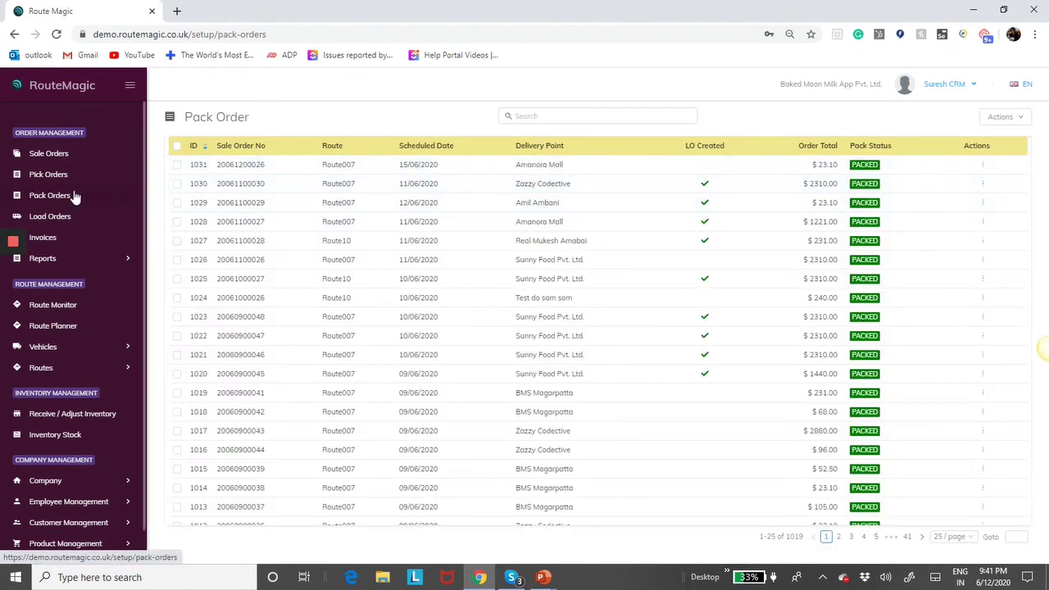
- Turn on Skip draft state for payments, save the company settings, and open the Payments report
{"action": "scroll", "coordinate": [82, 418], "scroll_direction": "down", "scroll_amount": 1}
{"action": "left_click", "coordinate": [66, 450]}
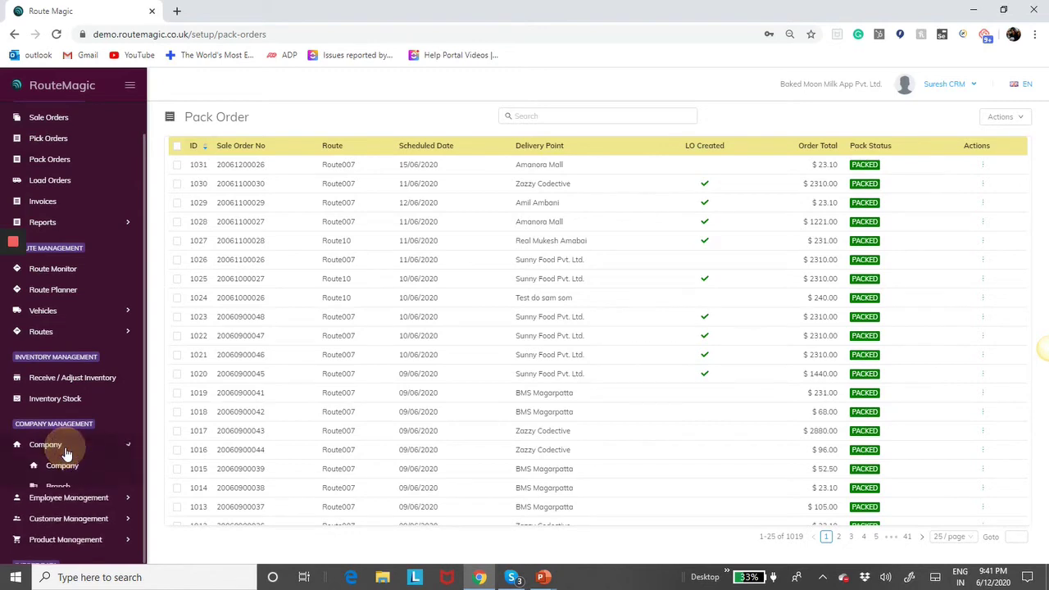
{"action": "left_click", "coordinate": [66, 466]}
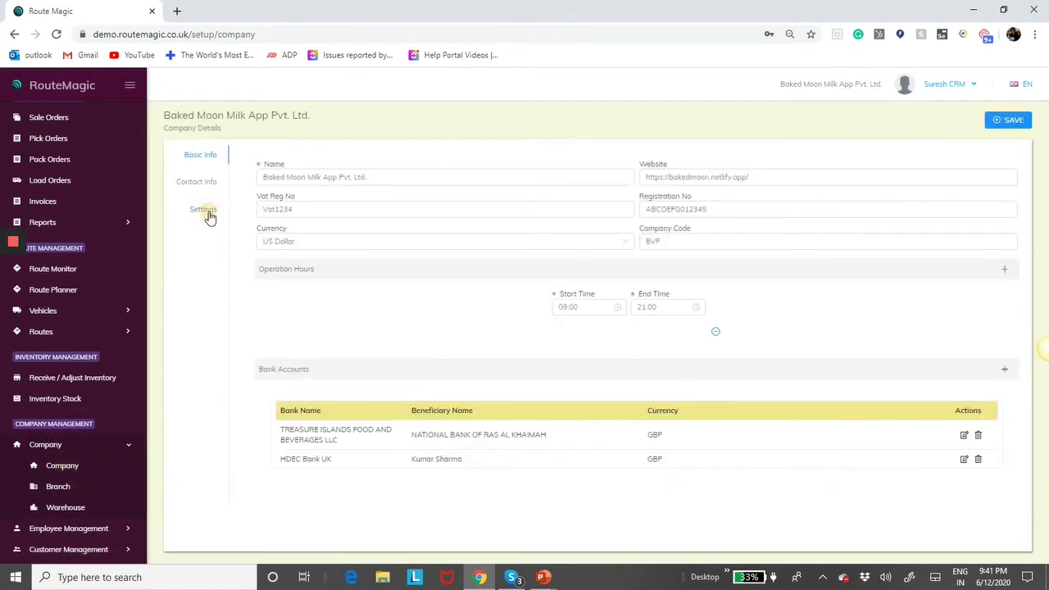
{"action": "left_click", "coordinate": [207, 211]}
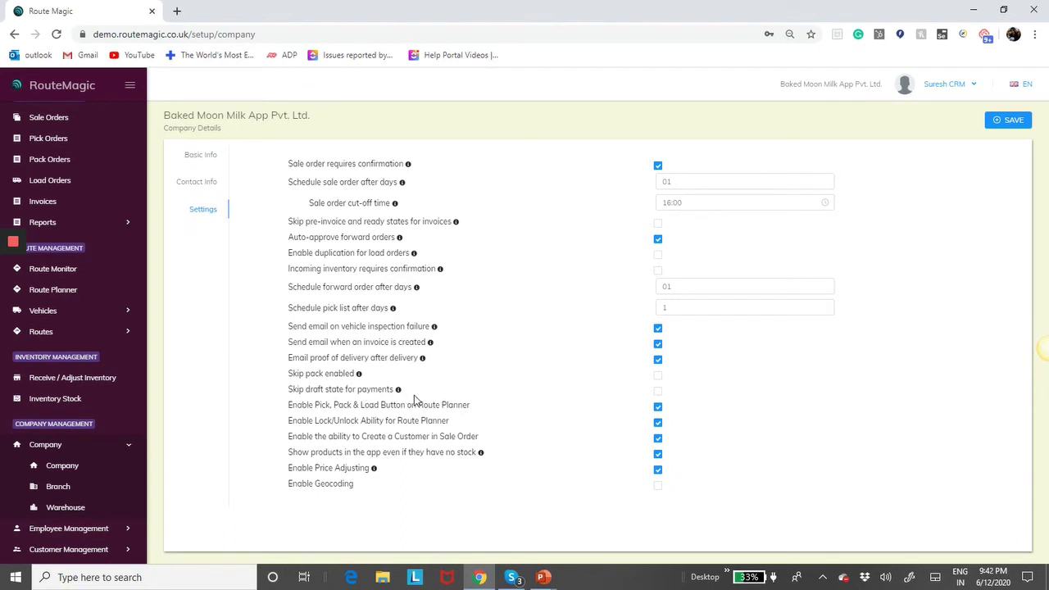
{"action": "left_click", "coordinate": [658, 394]}
{"action": "mouse_move", "coordinate": [397, 391]}
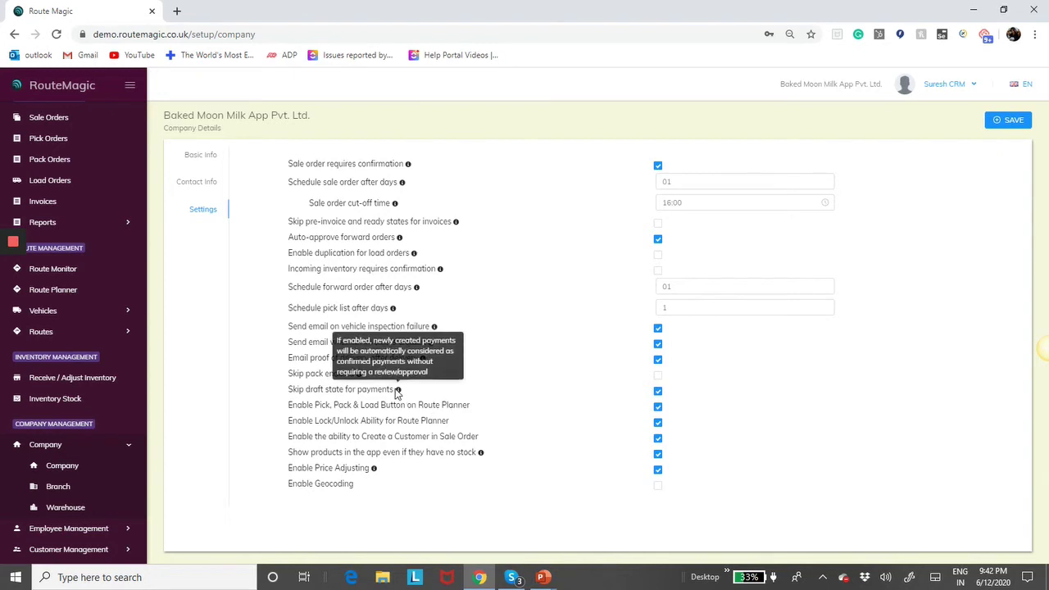
{"action": "left_click", "coordinate": [1009, 119]}
{"action": "left_click", "coordinate": [112, 221]}
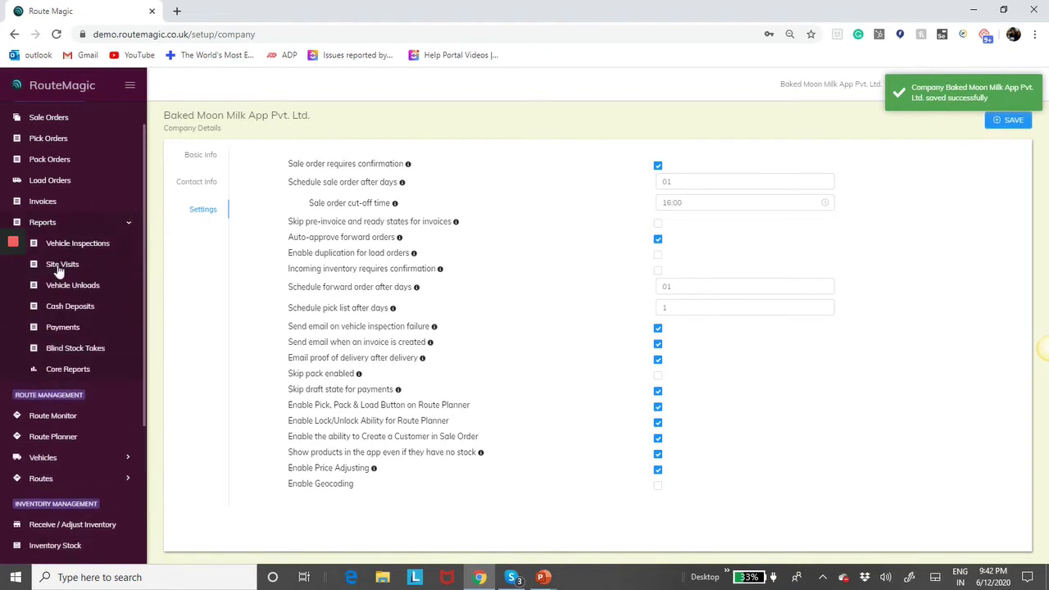
{"action": "left_click", "coordinate": [65, 330]}
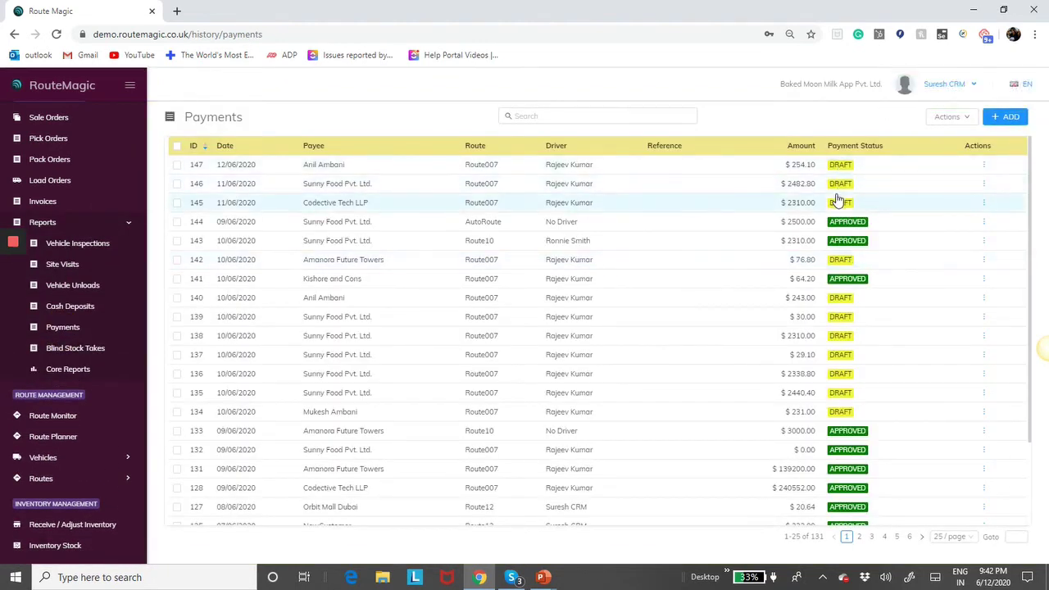
- Start a new payment for Sunny Food Pvt. Ltd. at the A4 Tower 56 delivery point
{"action": "left_click", "coordinate": [1008, 118]}
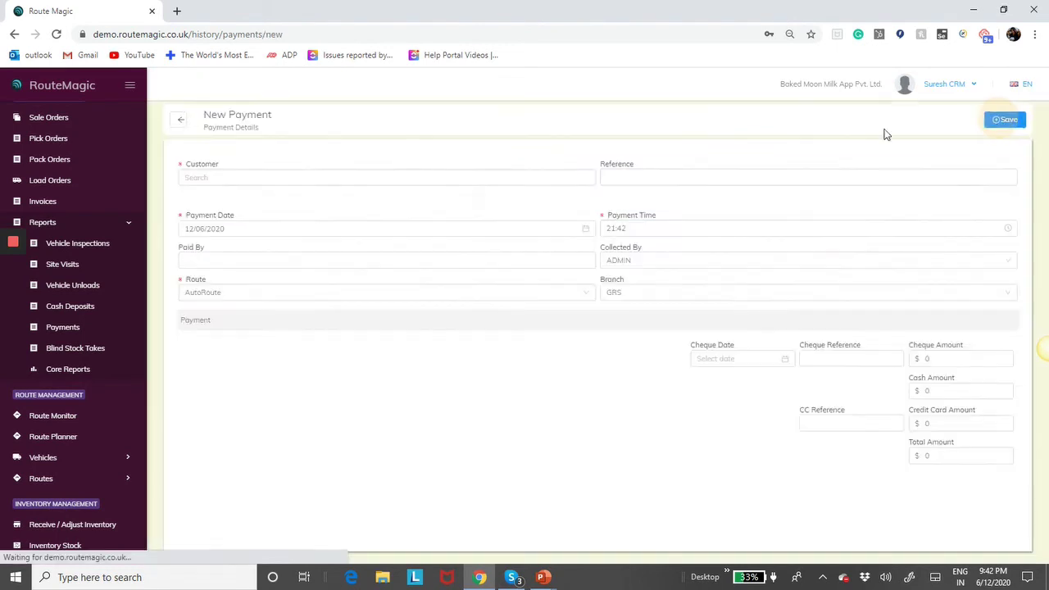
{"action": "left_click", "coordinate": [331, 179]}
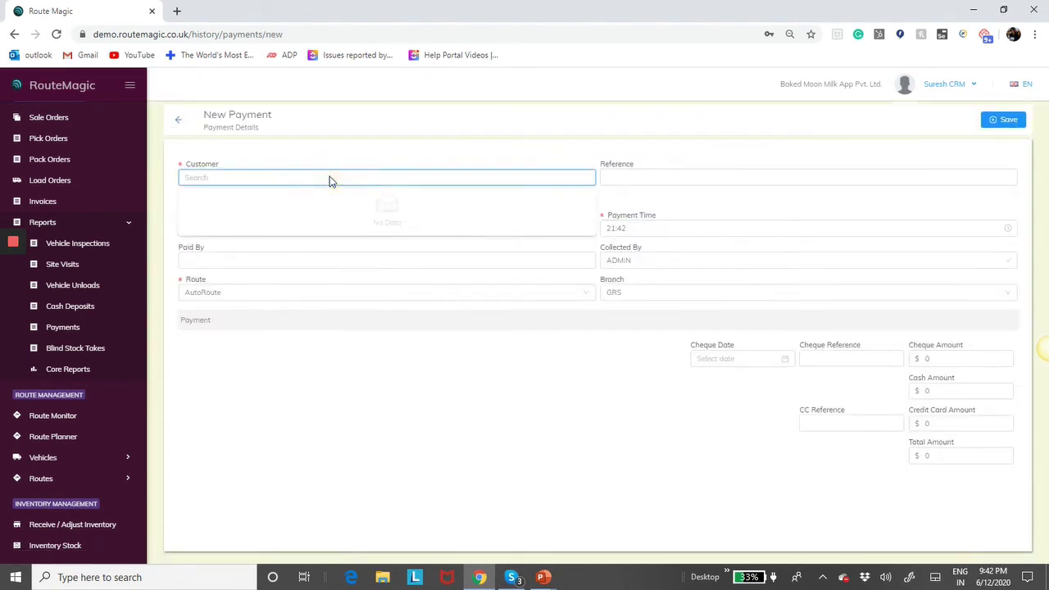
{"action": "type", "text": "su"}
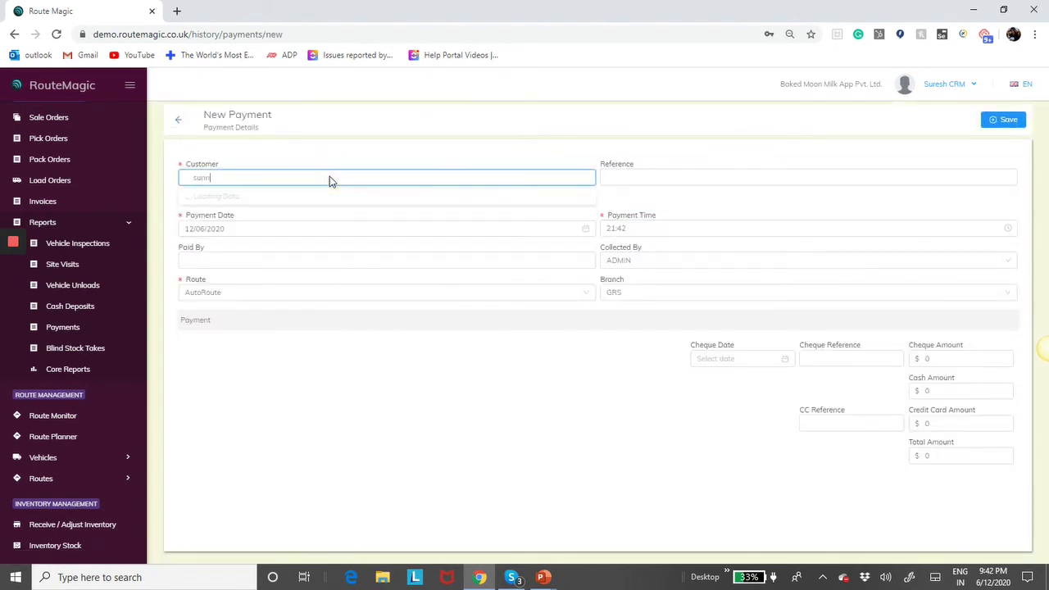
{"action": "type", "text": "nn"}
{"action": "left_click", "coordinate": [287, 201]}
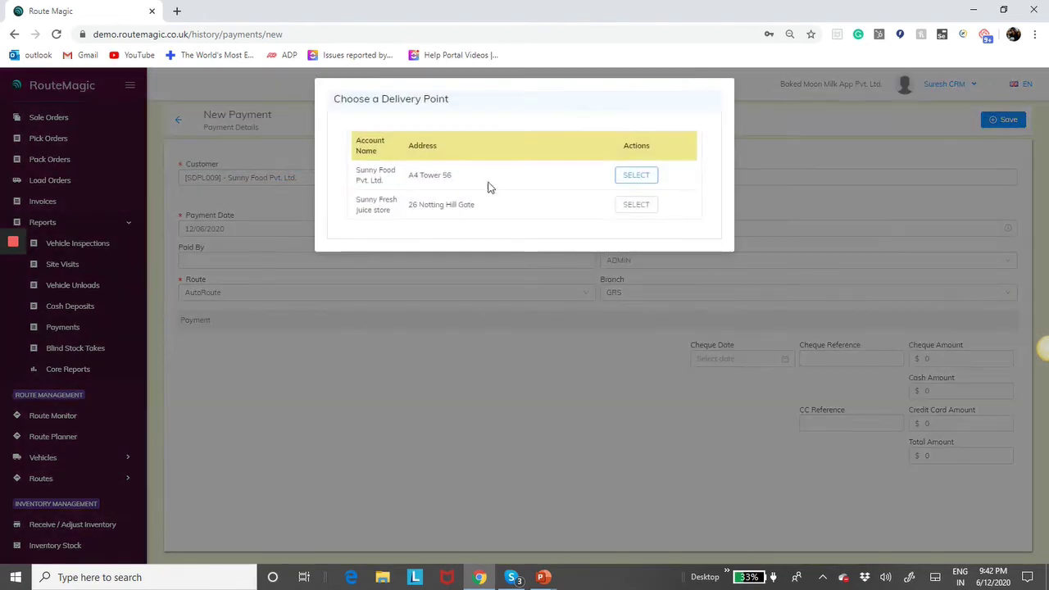
{"action": "left_click", "coordinate": [637, 173]}
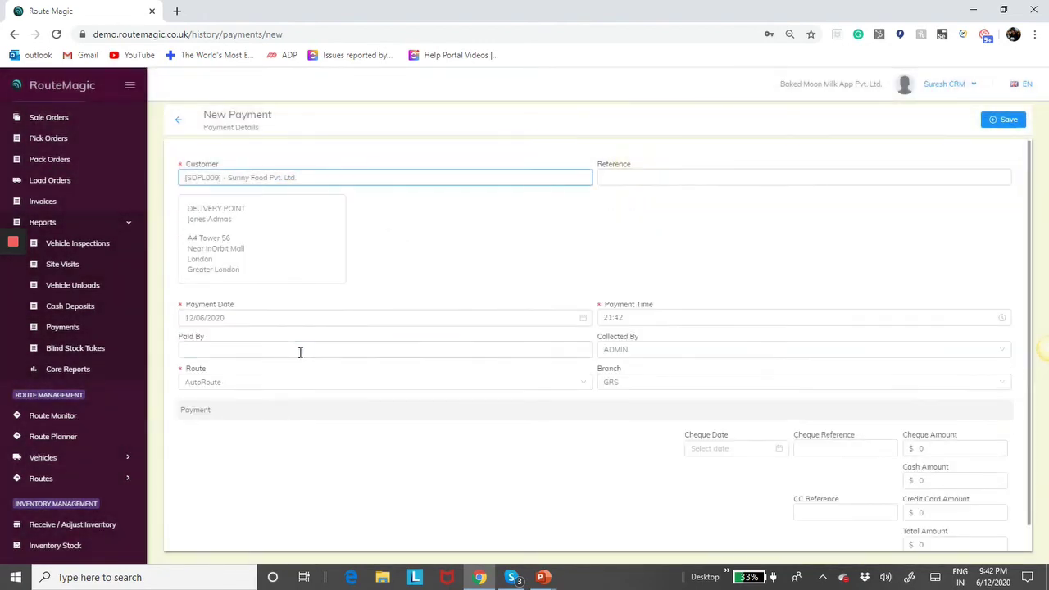
- Enter a cash amount of 100 and save the payment
{"action": "left_click", "coordinate": [944, 479]}
{"action": "type", "text": "100"}
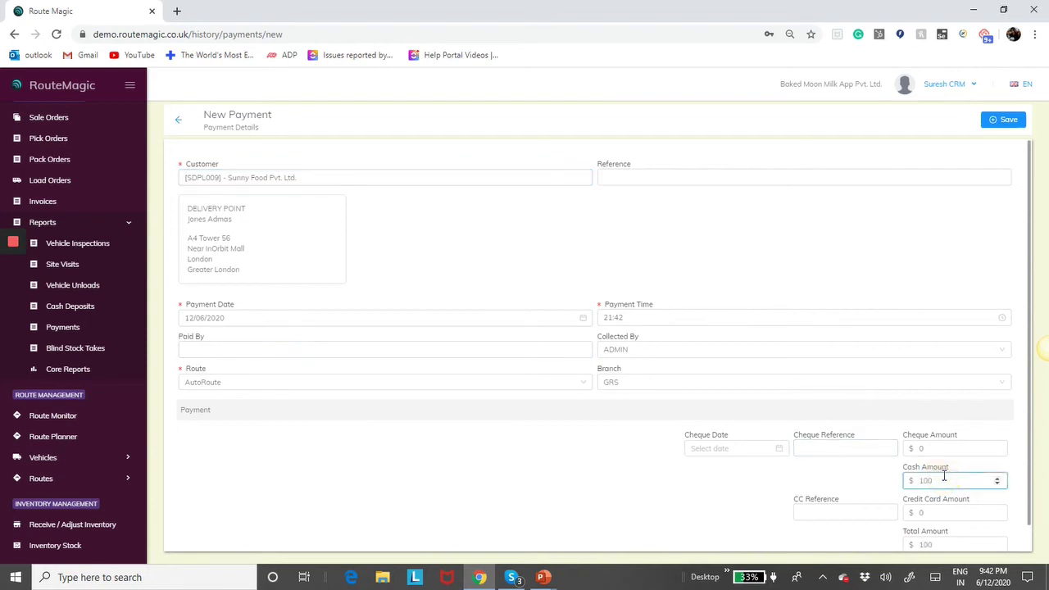
{"action": "scroll", "coordinate": [945, 476], "scroll_direction": "down", "scroll_amount": 1}
{"action": "left_click", "coordinate": [1004, 131]}
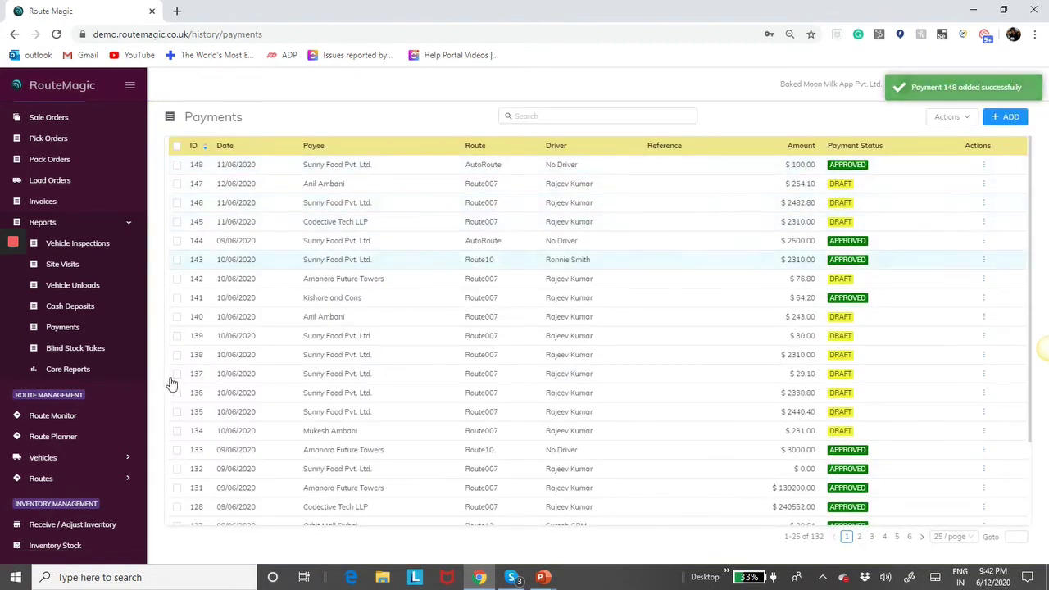
{"action": "scroll", "coordinate": [74, 426], "scroll_direction": "down", "scroll_amount": 3}
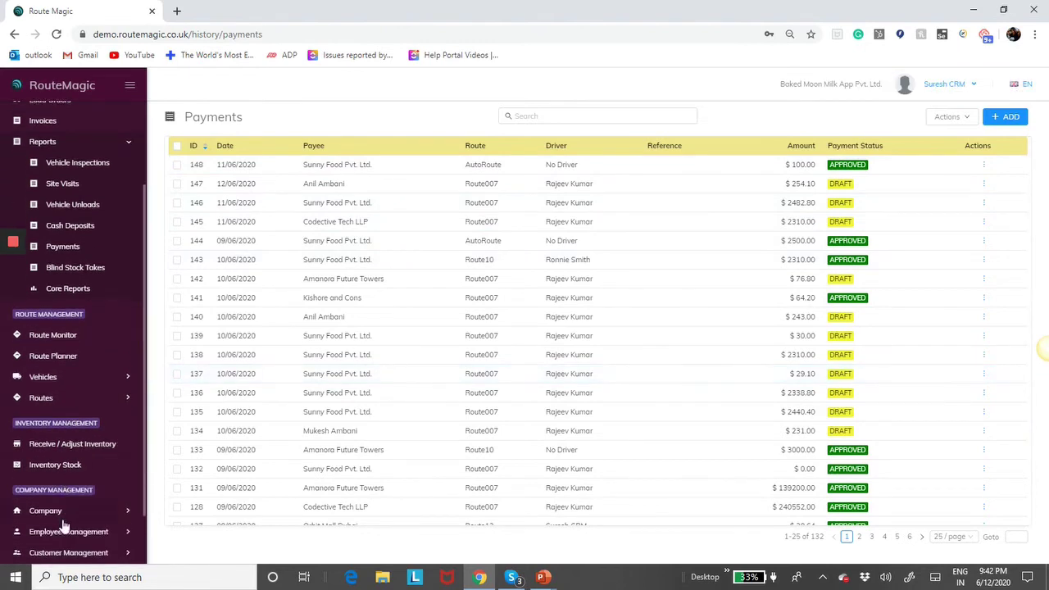
{"action": "left_click", "coordinate": [64, 513]}
- Review the company settings checklist, where Skip draft state for payments is still on
{"action": "left_click", "coordinate": [56, 533]}
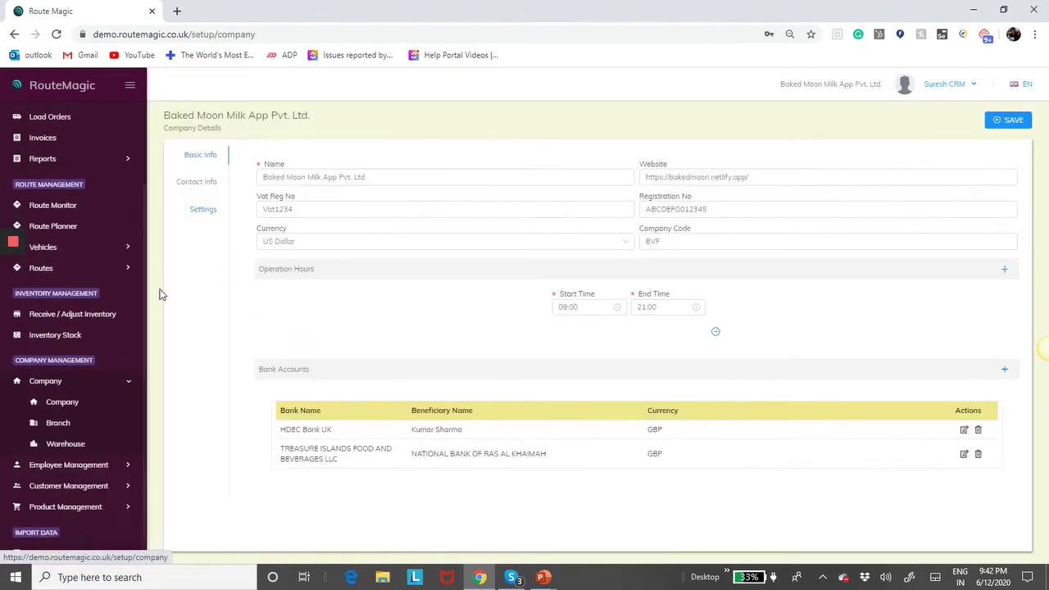
{"action": "left_click", "coordinate": [197, 211]}
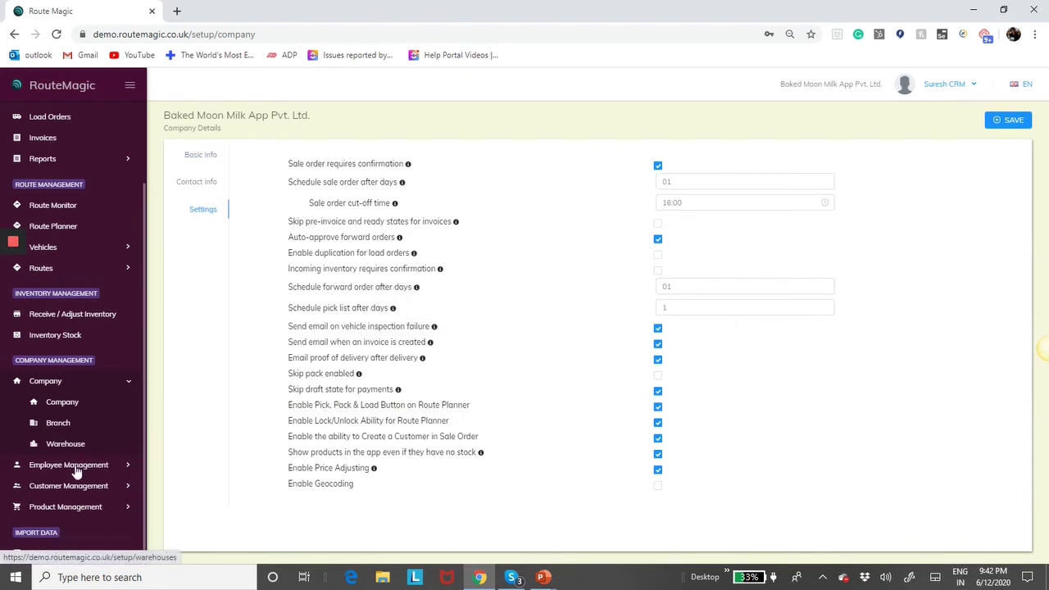
{"action": "left_click", "coordinate": [56, 158]}
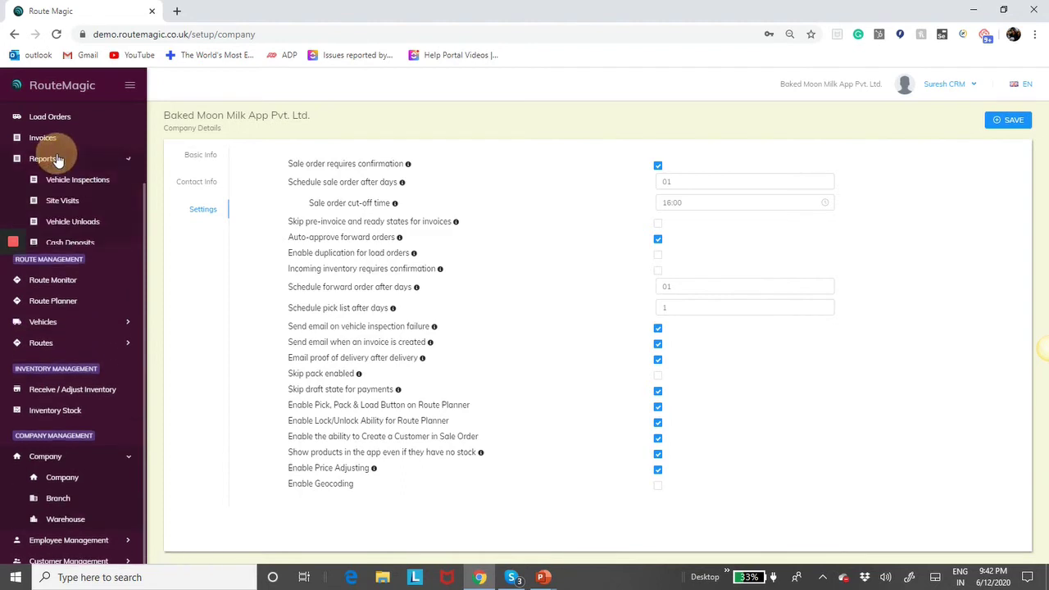
- Approve draft payment 147 for $254.10, then return to the company details page
{"action": "left_click", "coordinate": [65, 264]}
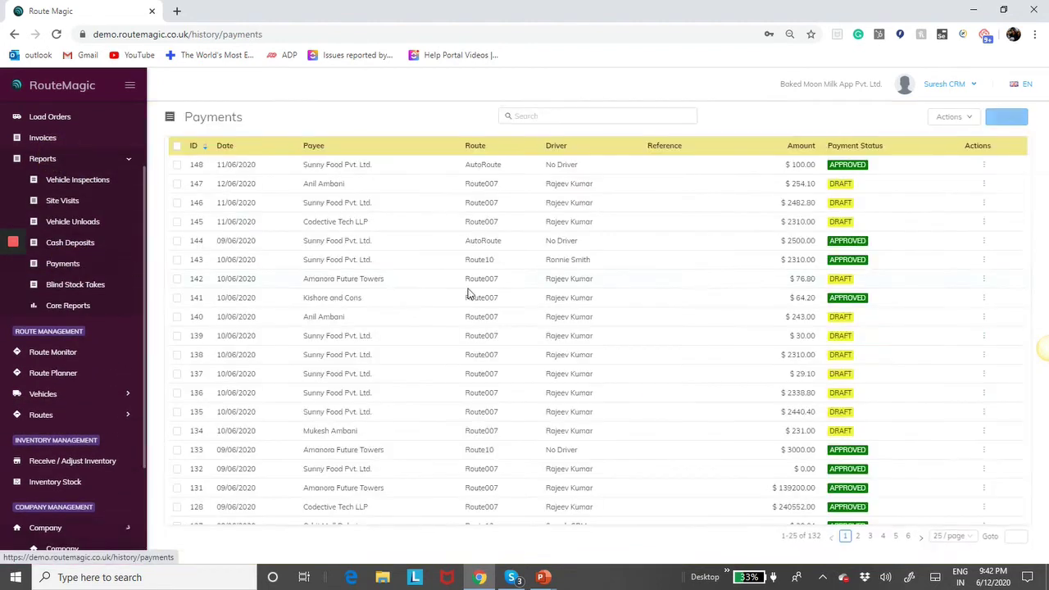
{"action": "left_click", "coordinate": [814, 191]}
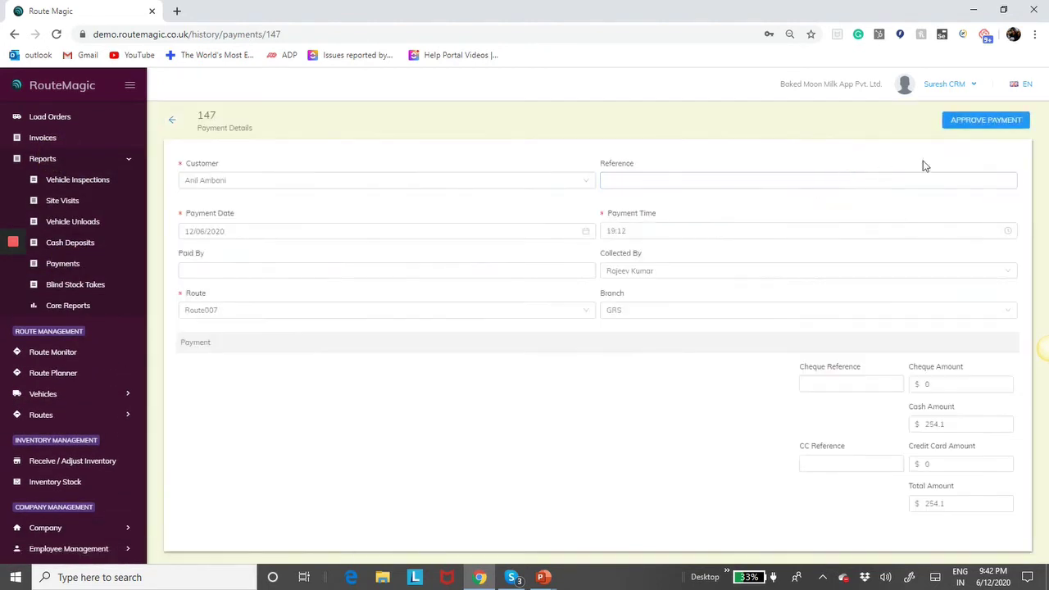
{"action": "left_click", "coordinate": [964, 125]}
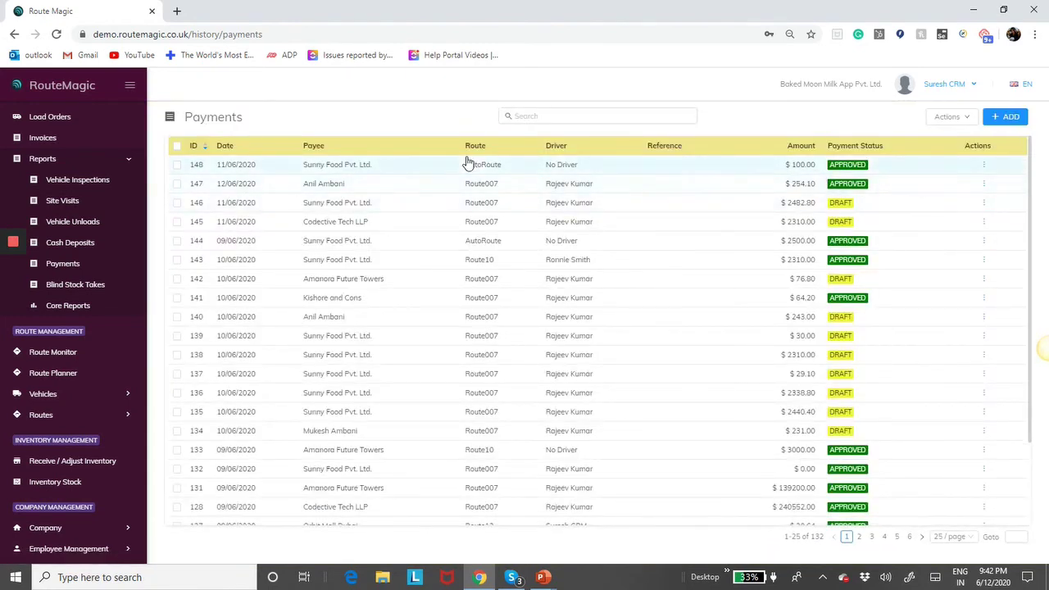
{"action": "scroll", "coordinate": [107, 394], "scroll_direction": "down", "scroll_amount": 1}
{"action": "scroll", "coordinate": [82, 459], "scroll_direction": "down", "scroll_amount": 2}
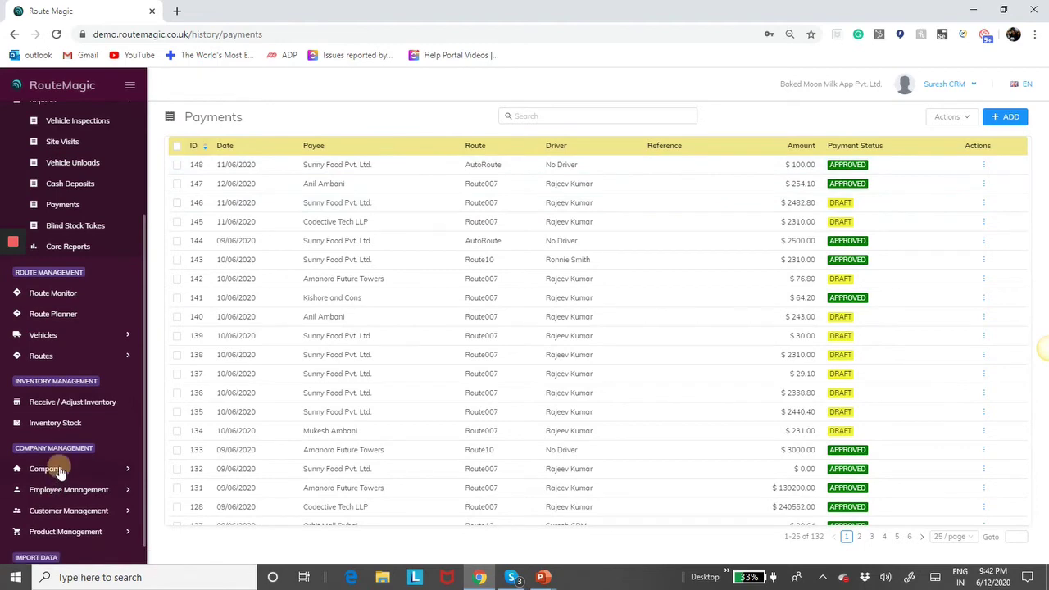
{"action": "left_click", "coordinate": [49, 468]}
{"action": "left_click", "coordinate": [63, 492]}
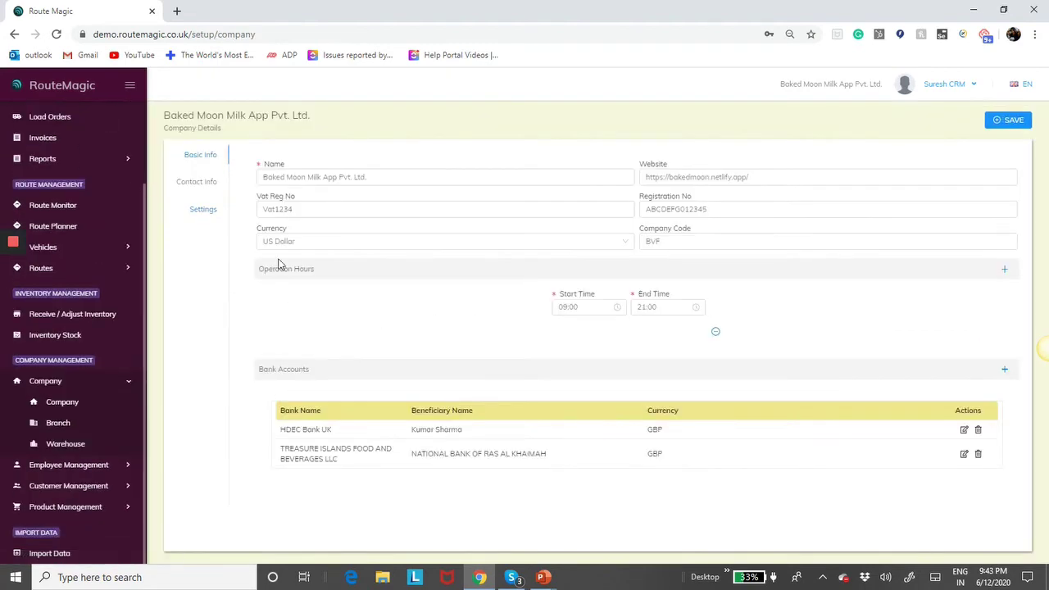
- Uncheck Enable Pick, Pack & Load Button on Route Planner in the company Settings and save
{"action": "left_click", "coordinate": [200, 210]}
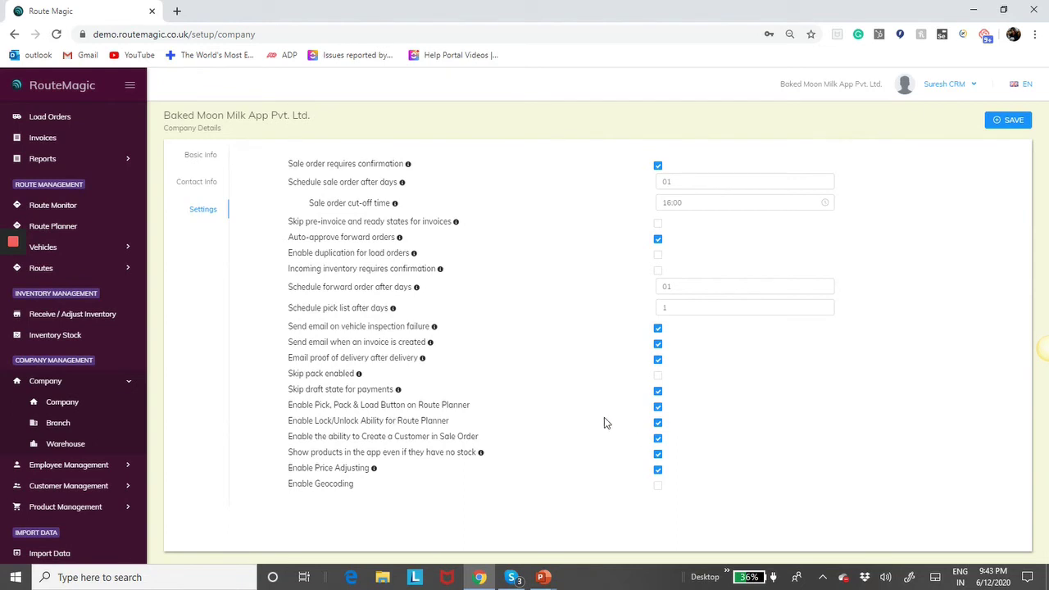
{"action": "left_click", "coordinate": [658, 408]}
{"action": "left_click", "coordinate": [1022, 122]}
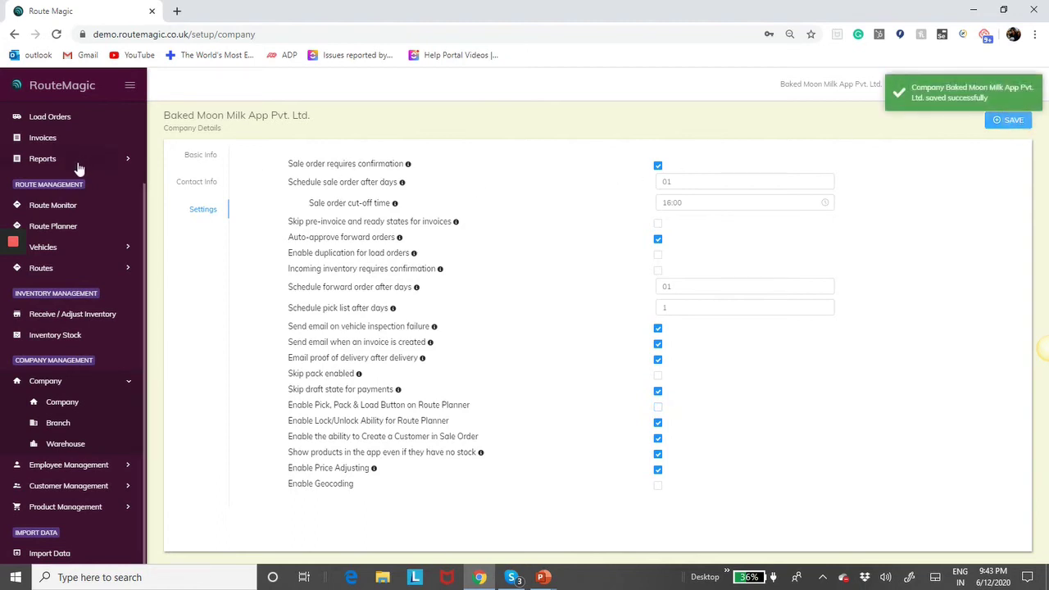
- Load the Route Planner's route plan for 12/06/2020
{"action": "left_click", "coordinate": [53, 227]}
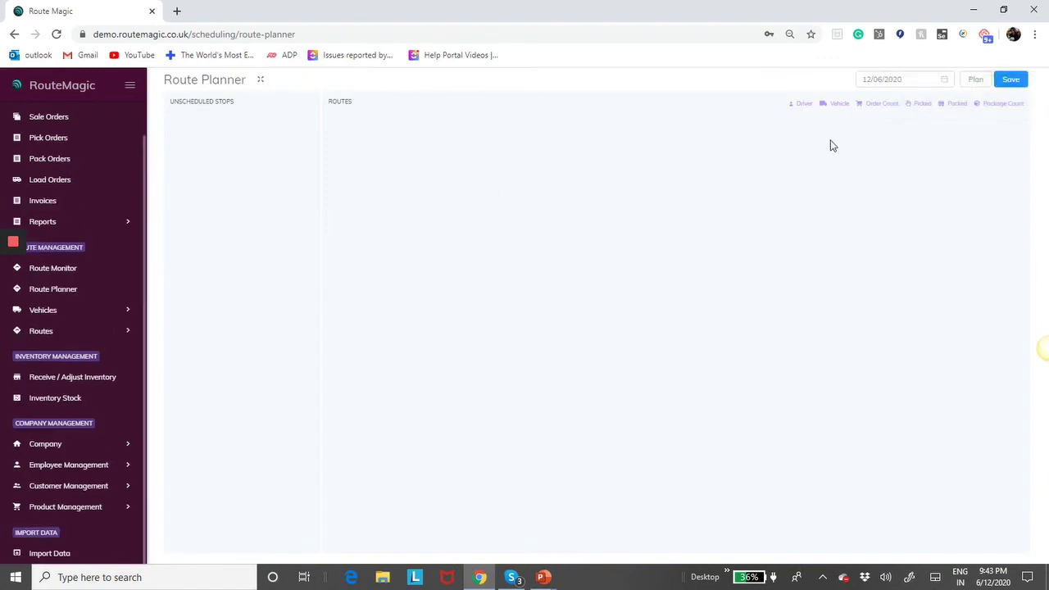
{"action": "left_click", "coordinate": [978, 81]}
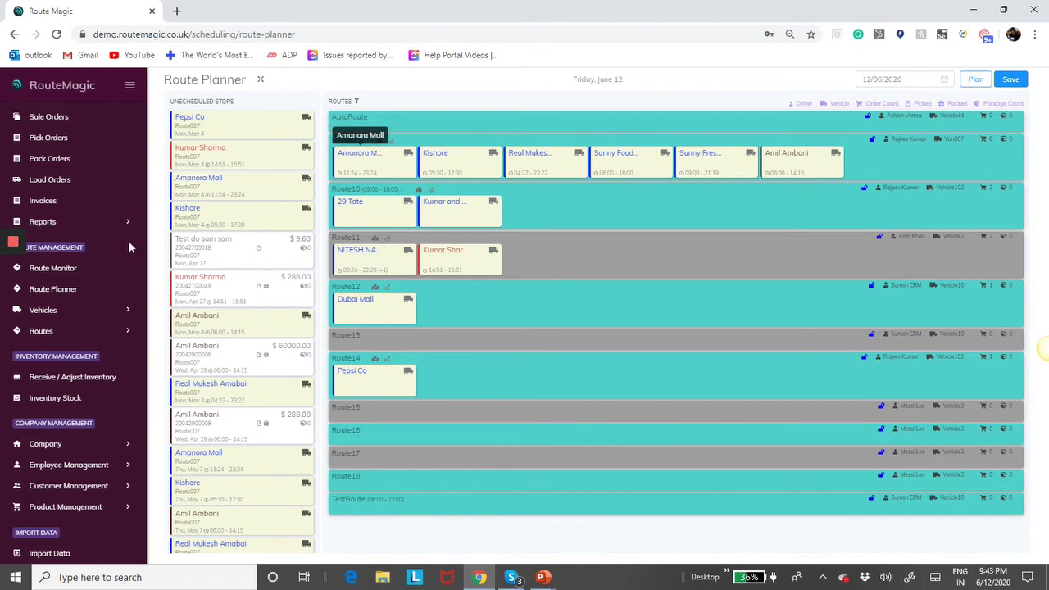
- Re-check Enable Pick, Pack & Load Button on Route Planner, save, and reopen the Route Planner
{"action": "left_click", "coordinate": [63, 443]}
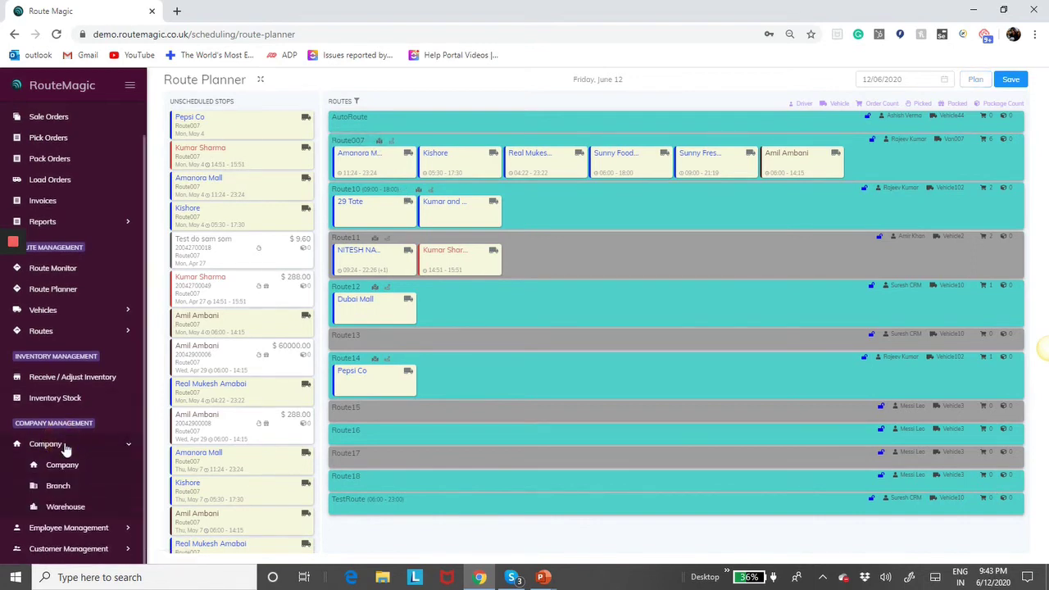
{"action": "left_click", "coordinate": [69, 464]}
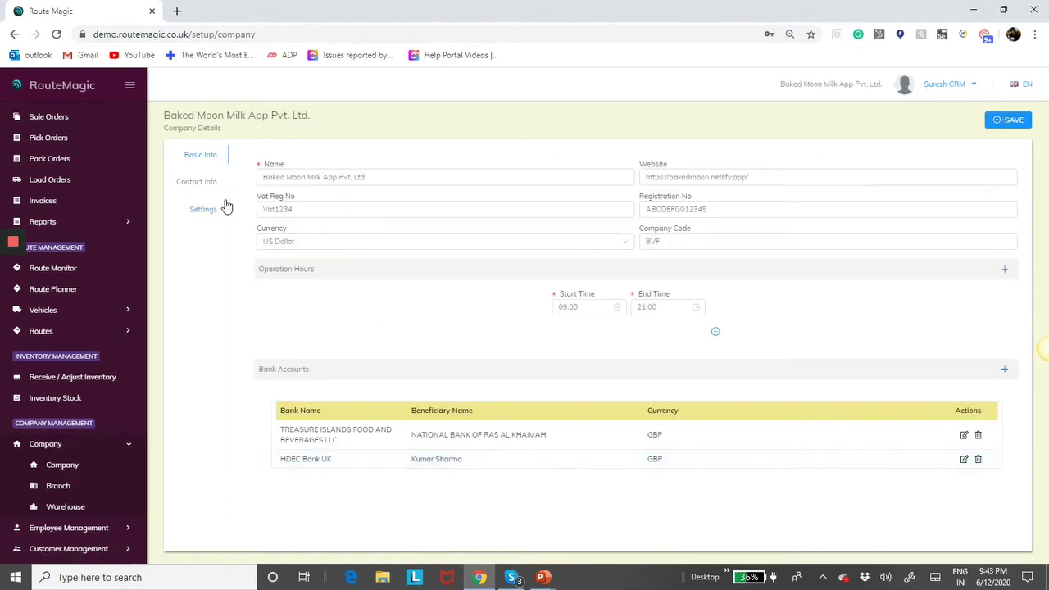
{"action": "left_click", "coordinate": [209, 211]}
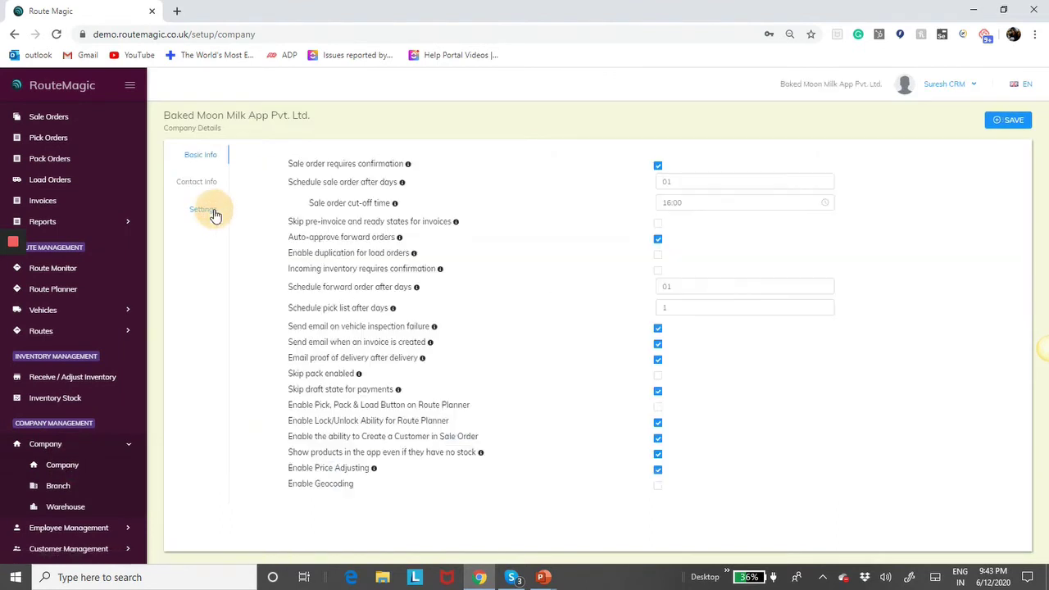
{"action": "left_click", "coordinate": [657, 407]}
{"action": "left_click", "coordinate": [1015, 121]}
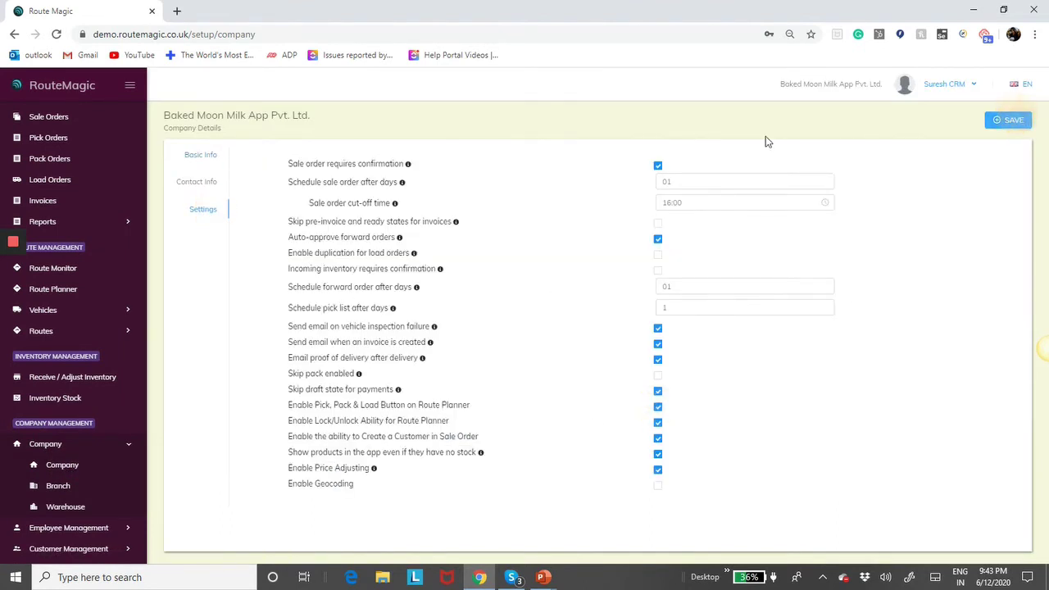
{"action": "left_click", "coordinate": [66, 291]}
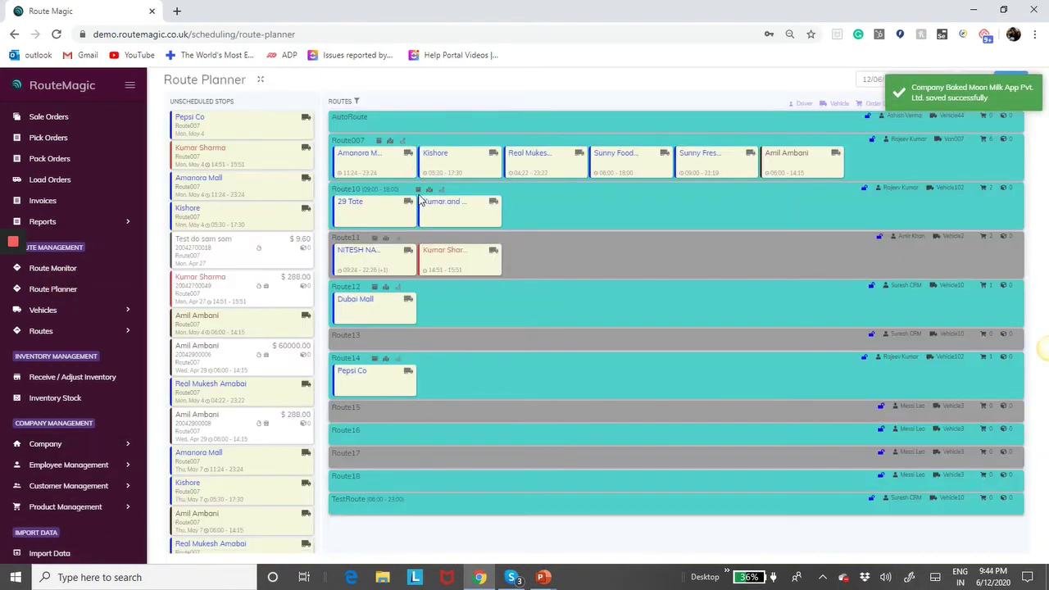
- Pick, pack and load Route007's orders into a load order, then go to the company details page
{"action": "left_click", "coordinate": [378, 141]}
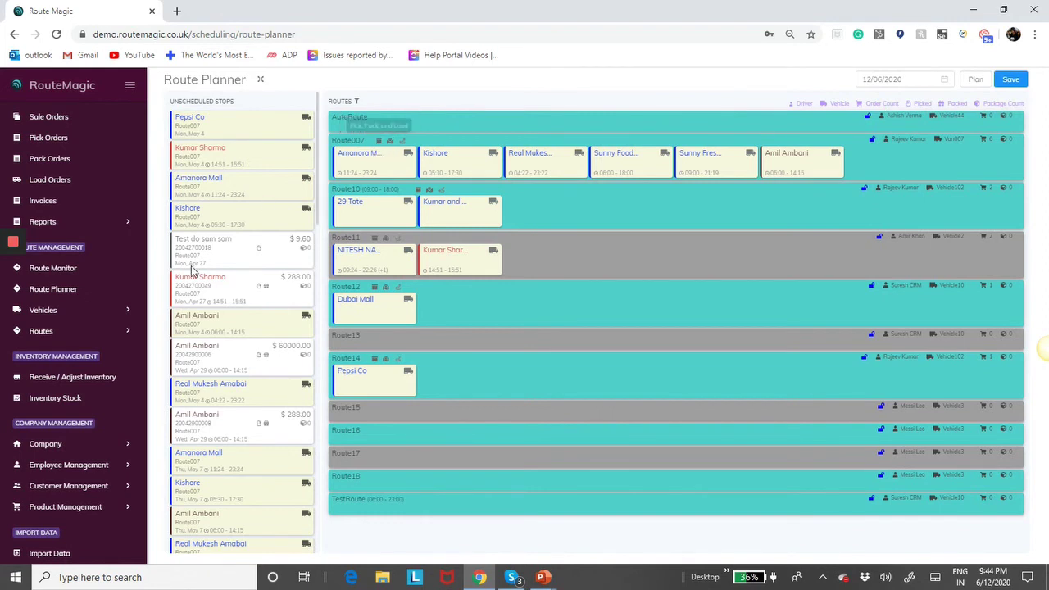
{"action": "left_click", "coordinate": [79, 445]}
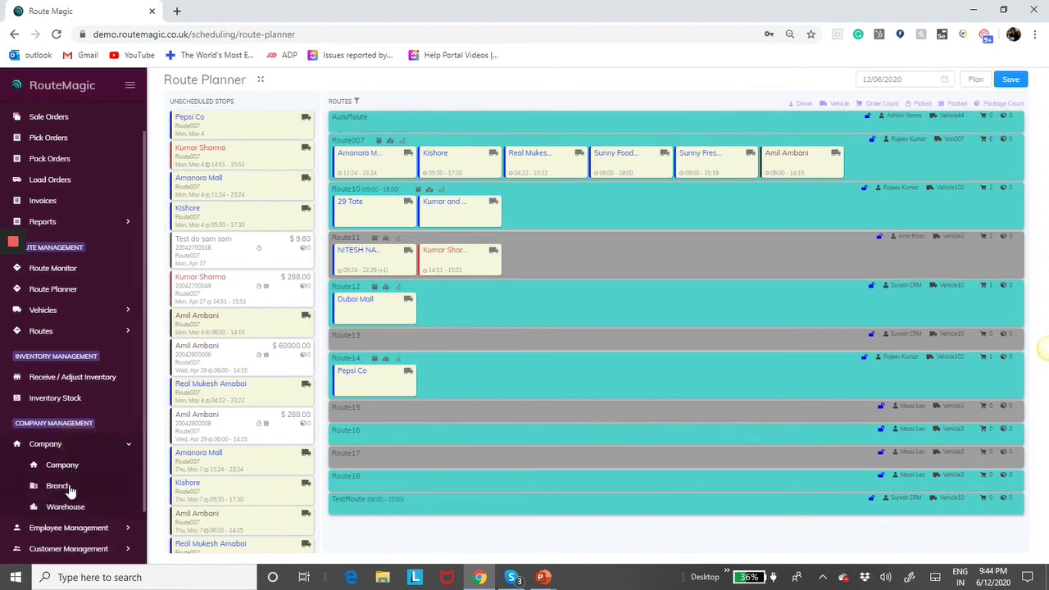
{"action": "left_click", "coordinate": [82, 466]}
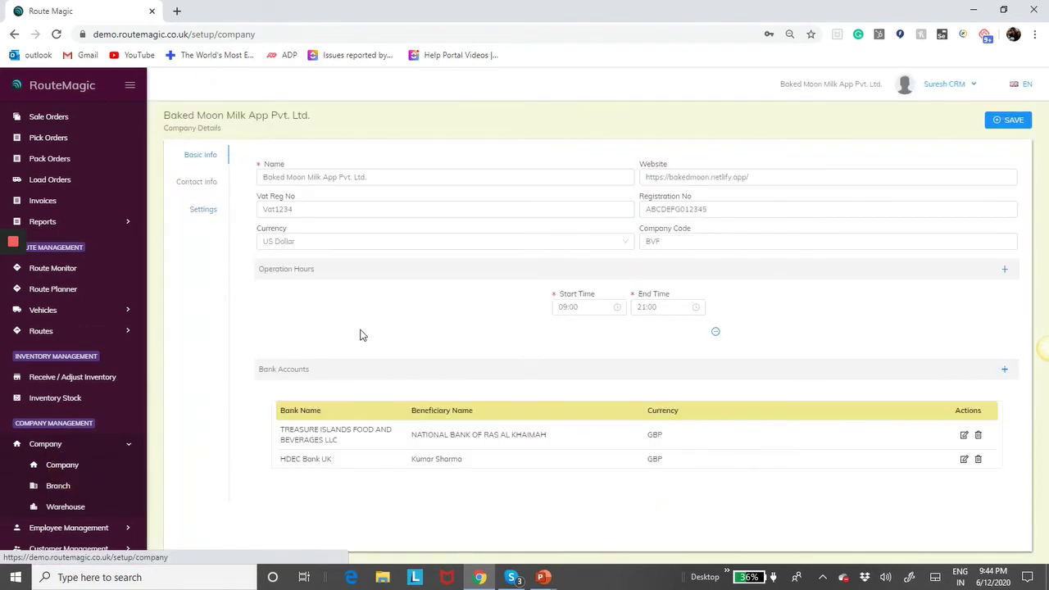
- Review the company settings checklist, then return to the Route Planner showing the 12/06/2020 routes
{"action": "left_click", "coordinate": [205, 212]}
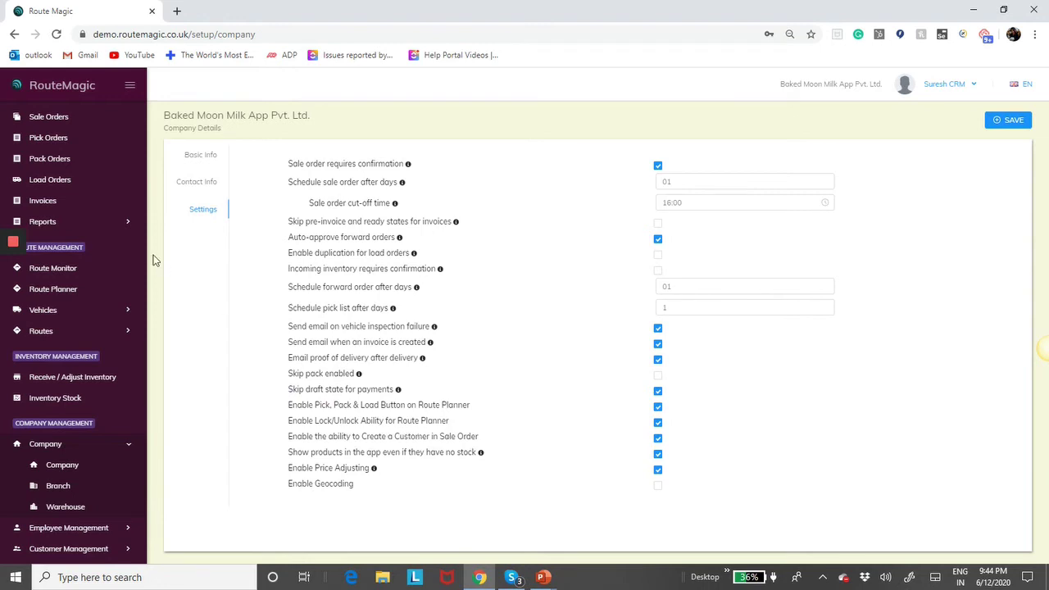
{"action": "left_click", "coordinate": [53, 289]}
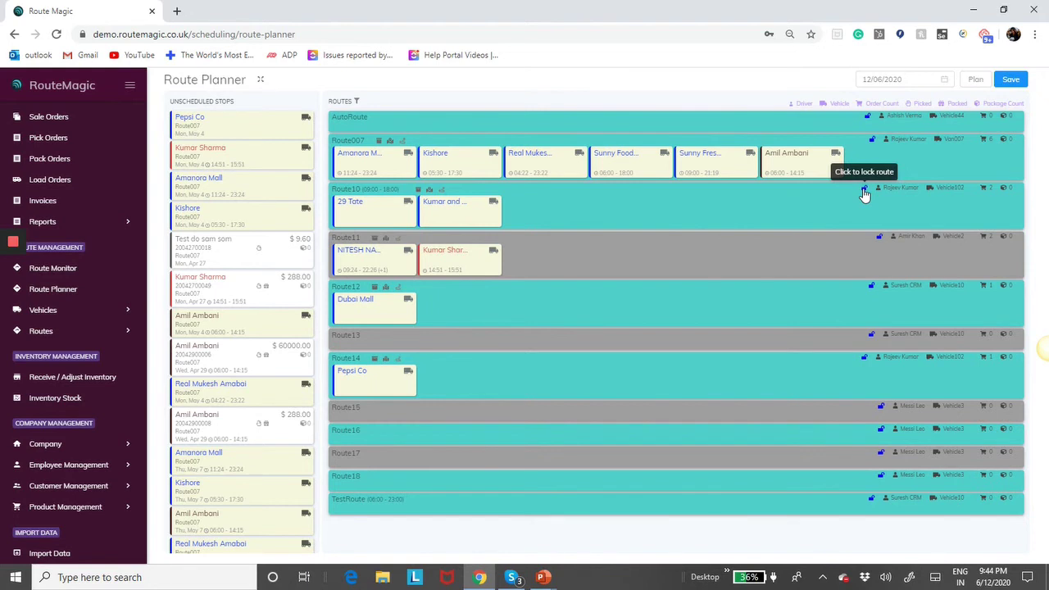
- Lock Route10, move Sunny Food from Route007 to Route11, confirm Route10 refuses drops, then unlock it
{"action": "left_click", "coordinate": [865, 192]}
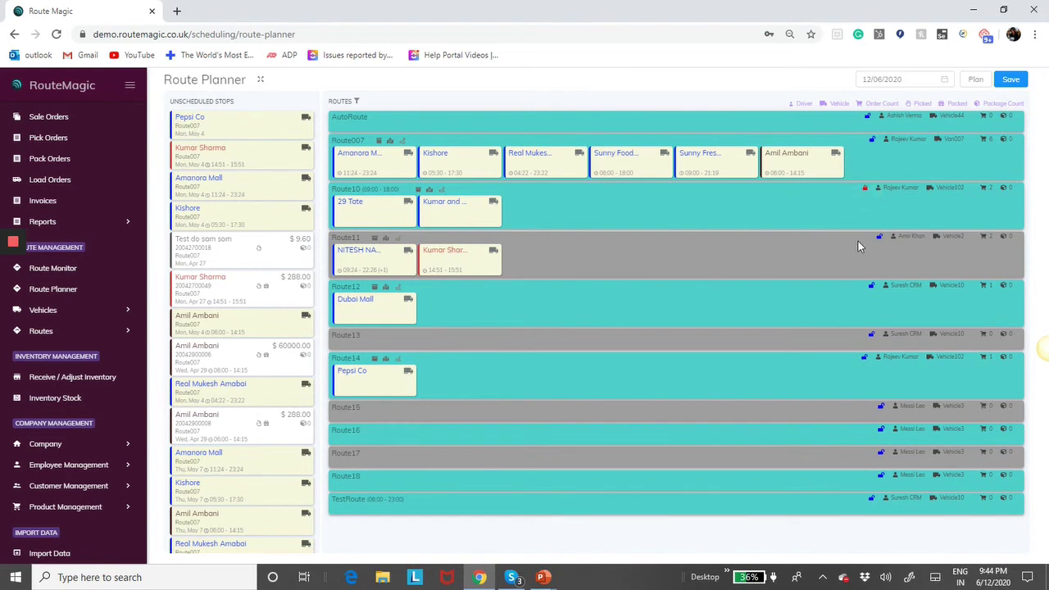
{"action": "left_click_drag", "start_coordinate": [622, 188], "coordinate": [606, 232]}
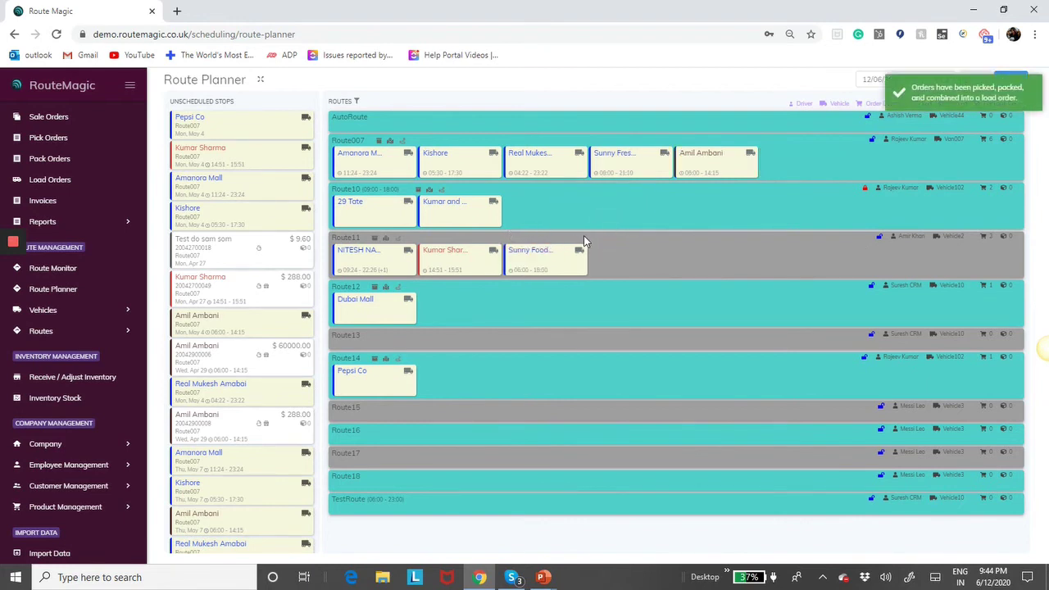
{"action": "left_click_drag", "start_coordinate": [527, 251], "coordinate": [495, 212]}
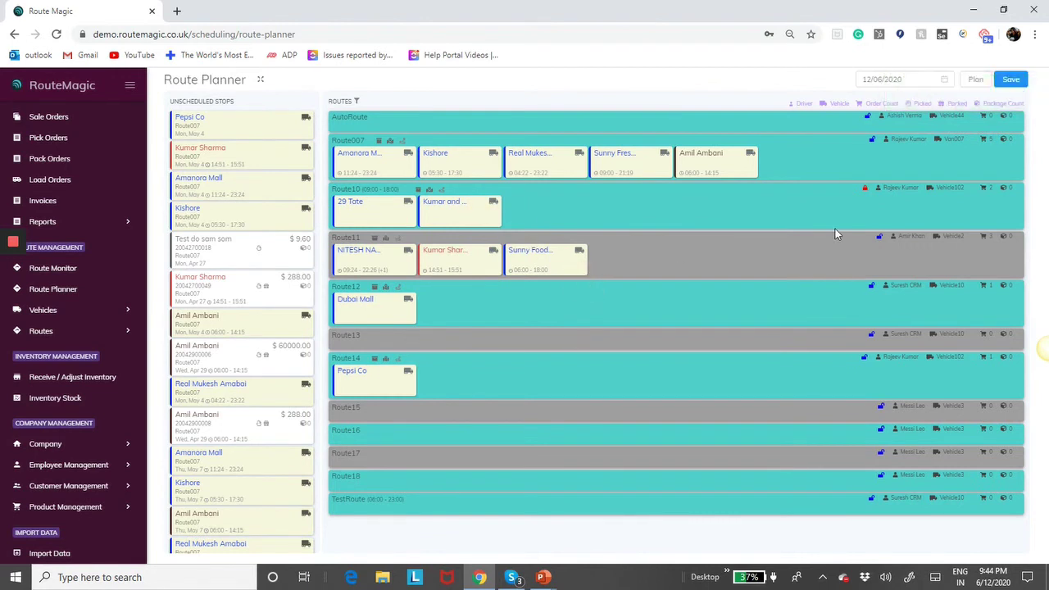
{"action": "left_click", "coordinate": [865, 192]}
- Leave the planner for company settings and uncheck Enable Lock/Unlock Ability for Route Planner
{"action": "left_click", "coordinate": [59, 443]}
{"action": "left_click", "coordinate": [74, 467]}
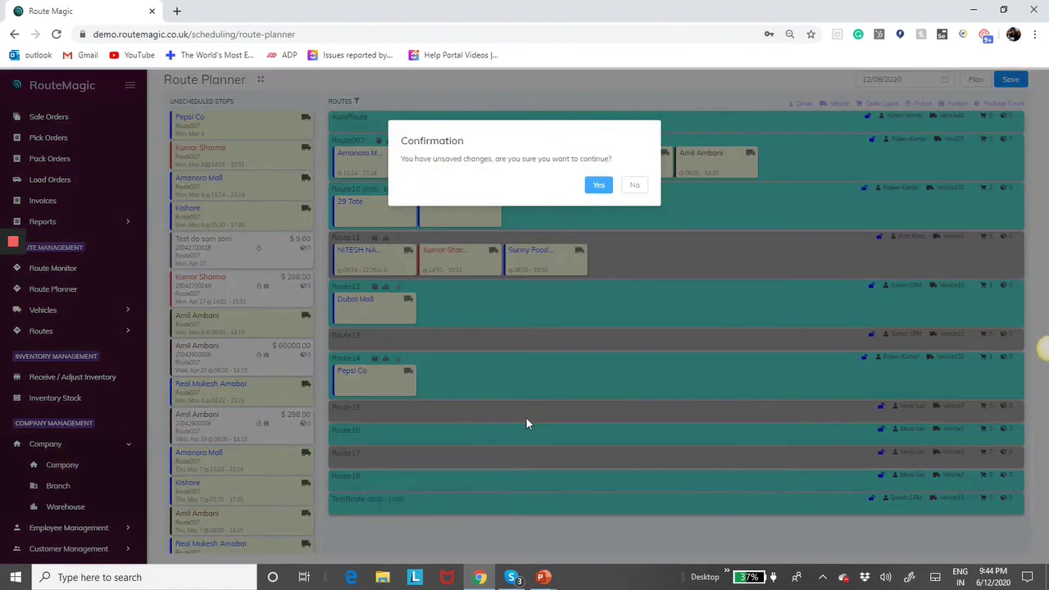
{"action": "left_click", "coordinate": [597, 180]}
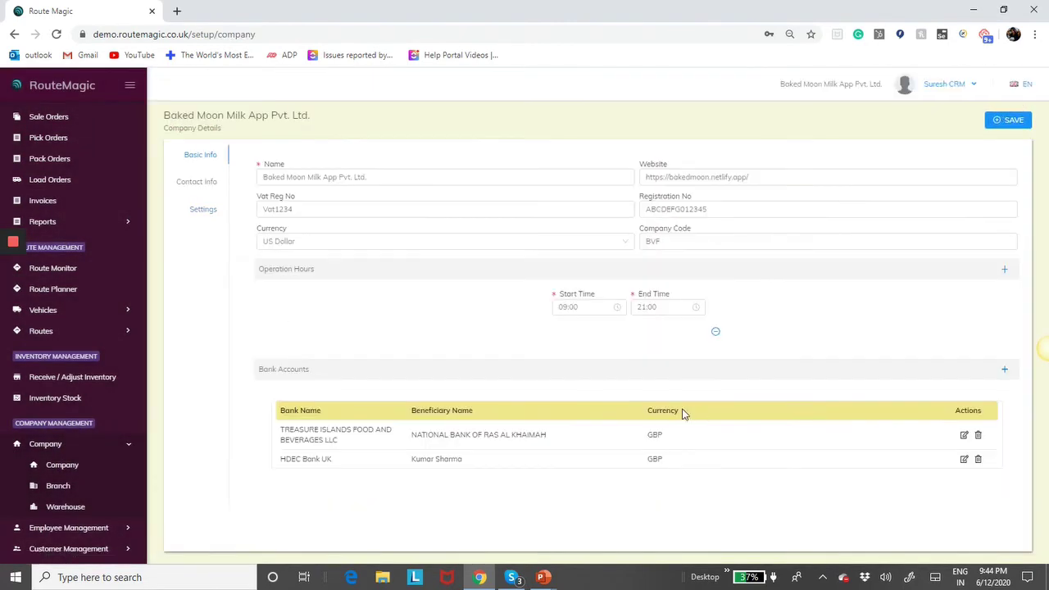
{"action": "left_click", "coordinate": [206, 213]}
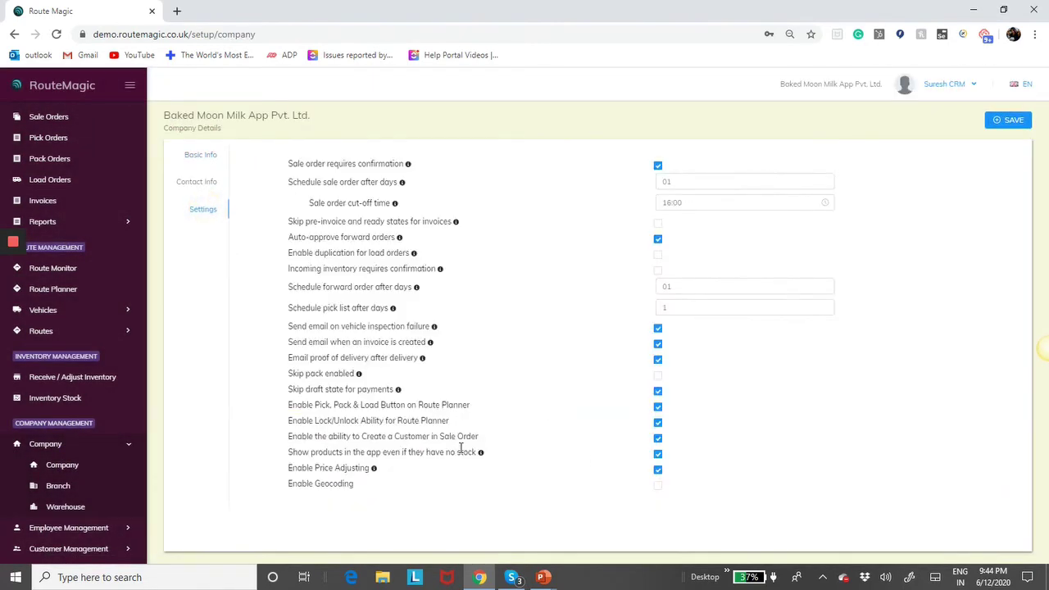
{"action": "left_click", "coordinate": [659, 422]}
- Leave the settings unsaved for the Sale Orders list and start a new sale order
{"action": "left_click", "coordinate": [72, 120]}
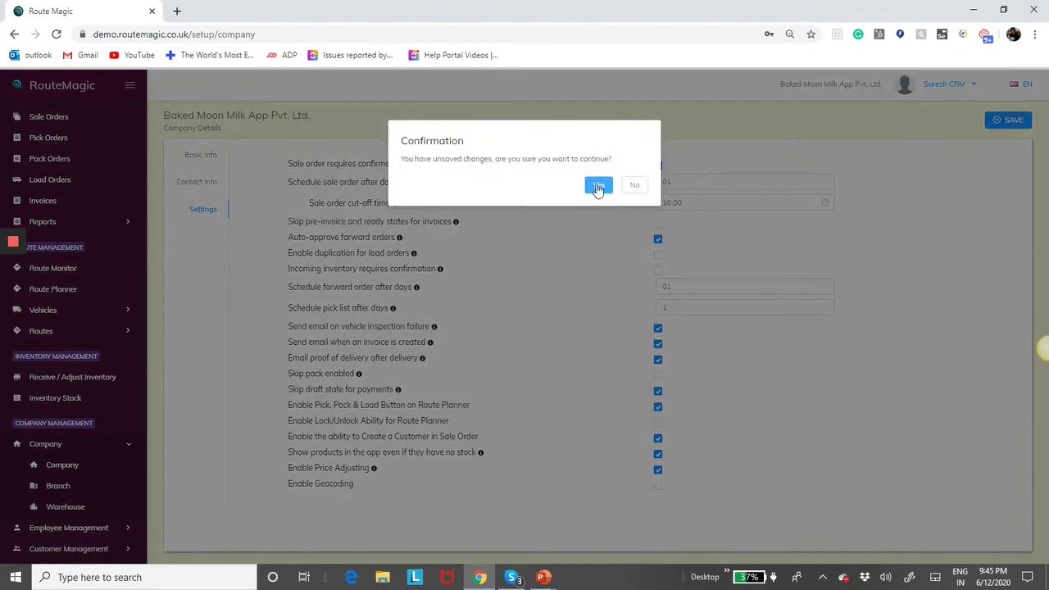
{"action": "left_click", "coordinate": [601, 186]}
{"action": "left_click", "coordinate": [1023, 120]}
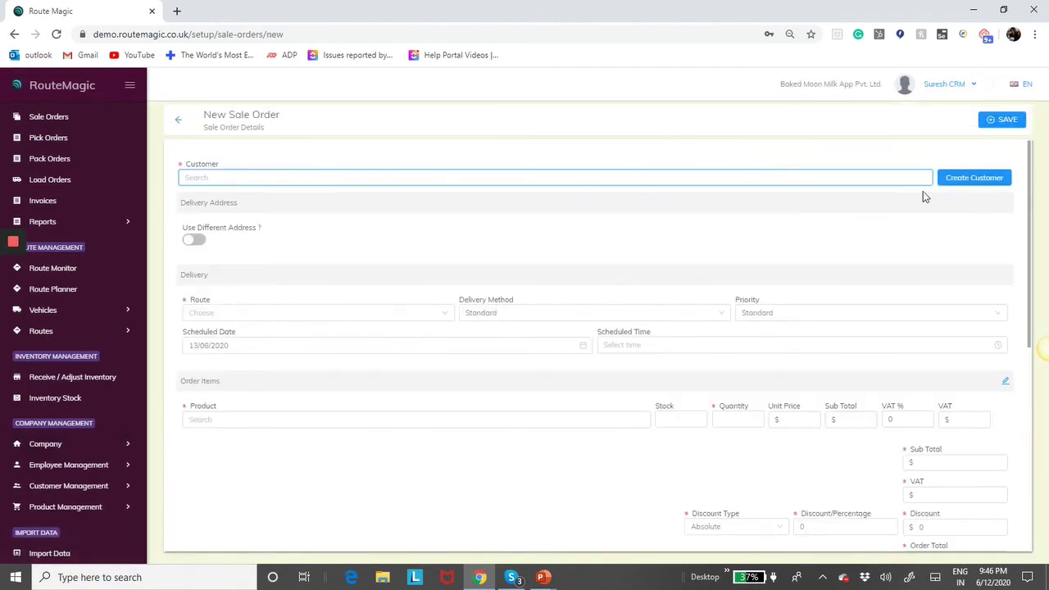
- Open the Create a Customer form from the New Sale Order page
{"action": "right_click", "coordinate": [971, 186]}
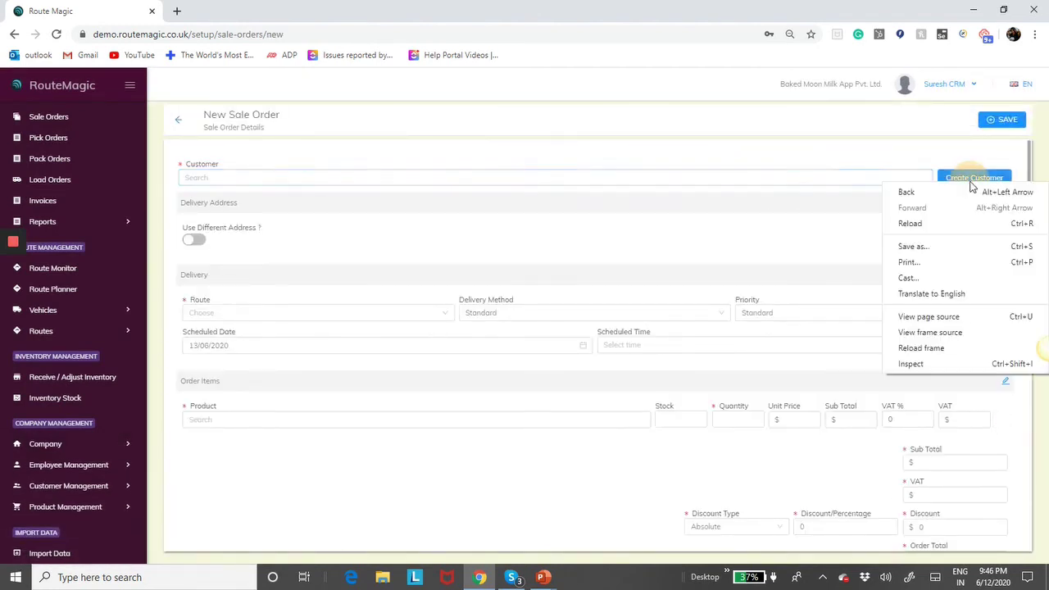
{"action": "left_click", "coordinate": [969, 180]}
{"action": "left_click", "coordinate": [964, 177]}
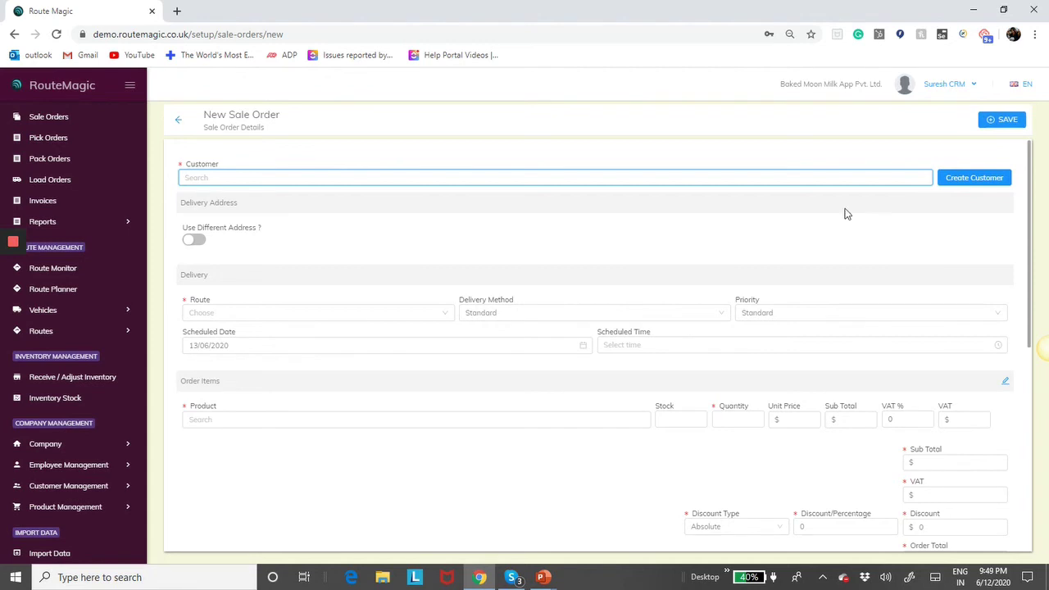
{"action": "left_click", "coordinate": [982, 179]}
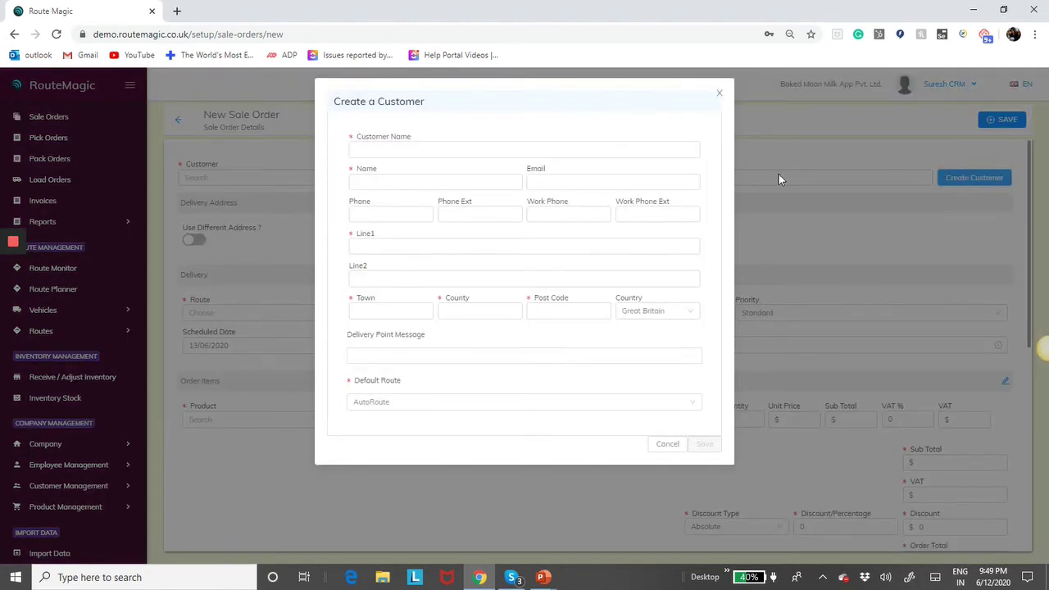
- Enter customer name Test Customer1 along with the contact's name and e-mail
{"action": "left_click", "coordinate": [537, 148]}
{"action": "left_click", "coordinate": [423, 173]}
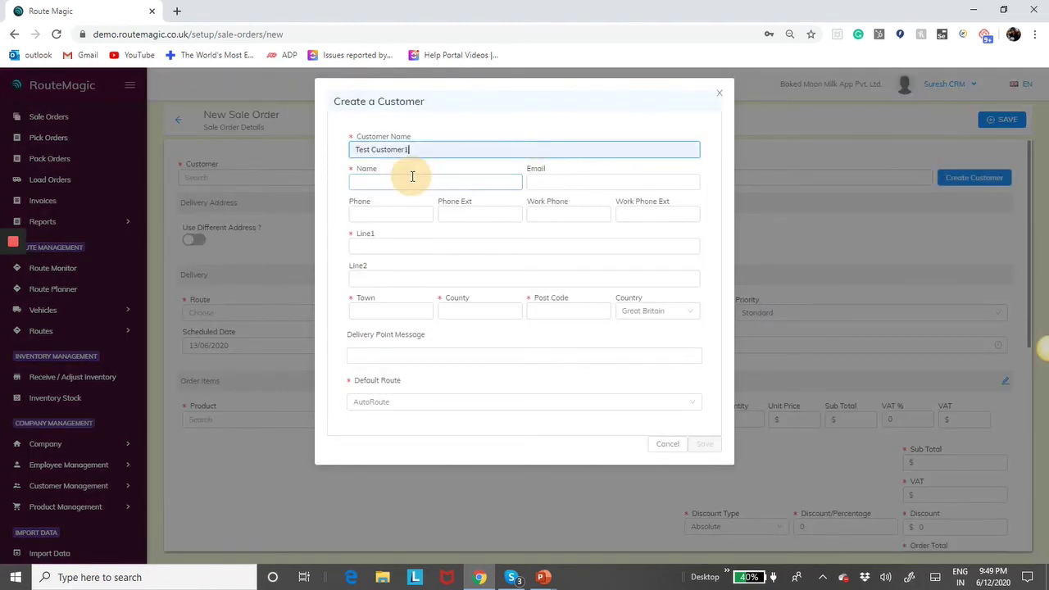
{"action": "left_click", "coordinate": [394, 187]}
{"action": "left_click", "coordinate": [388, 206]}
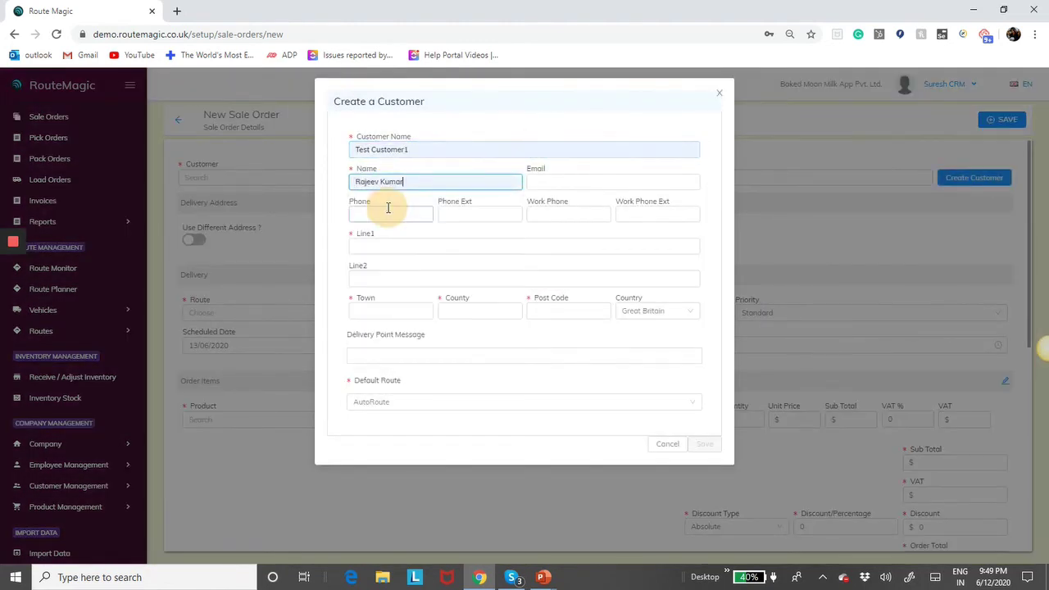
{"action": "left_click", "coordinate": [545, 183]}
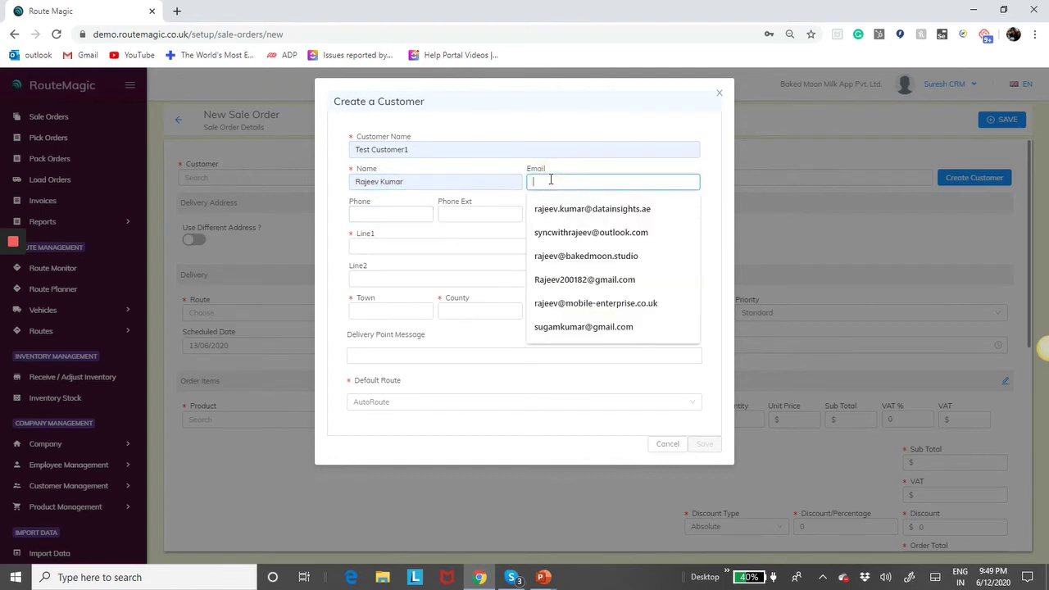
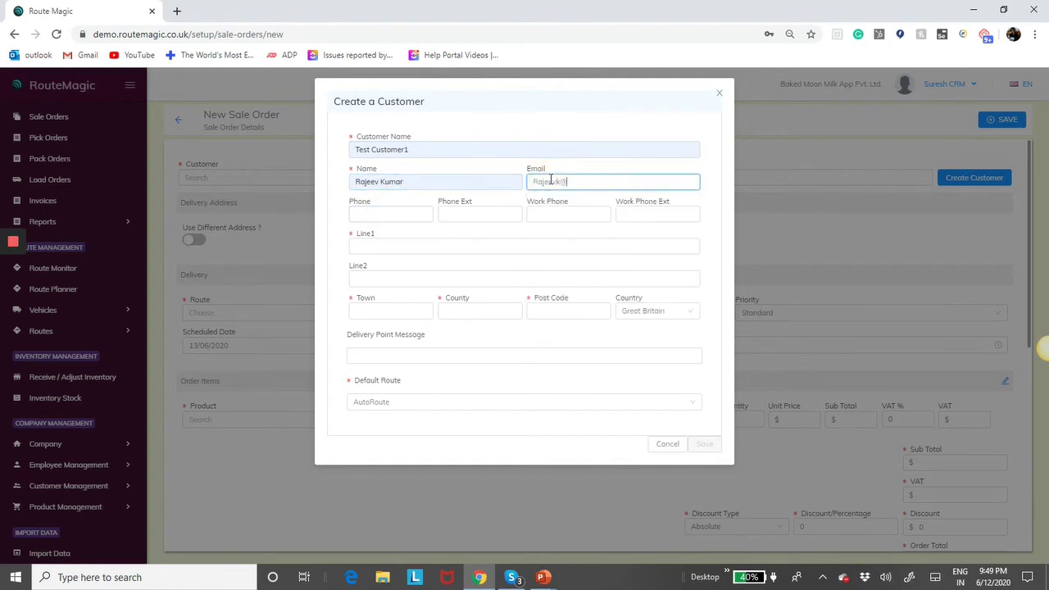
- Fill in the address with Bath as town and county, set default route Route007, and save
{"action": "left_click", "coordinate": [414, 245]}
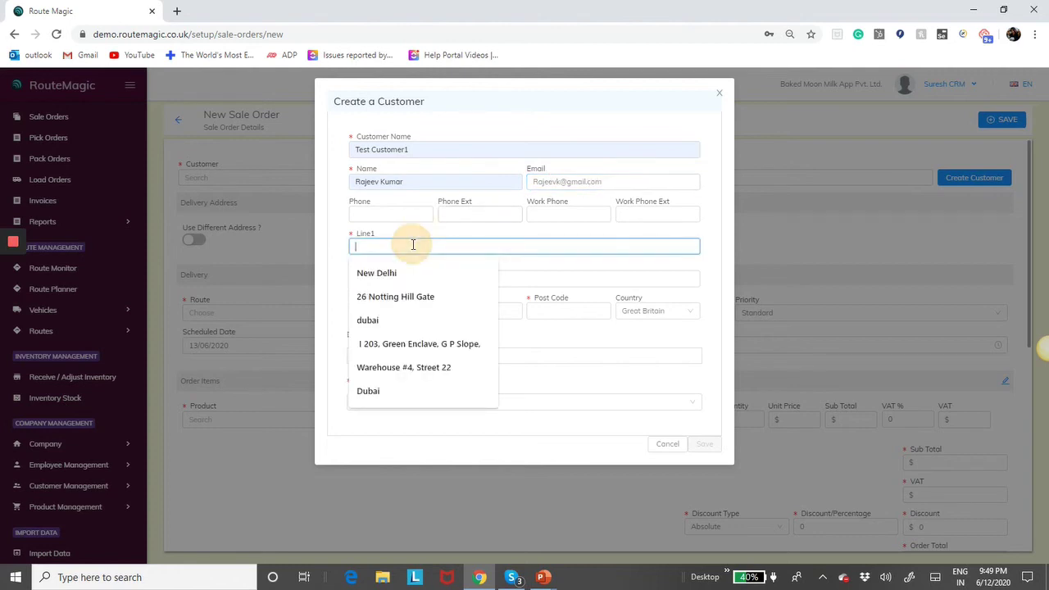
{"action": "left_click", "coordinate": [401, 300]}
{"action": "left_click", "coordinate": [401, 309]}
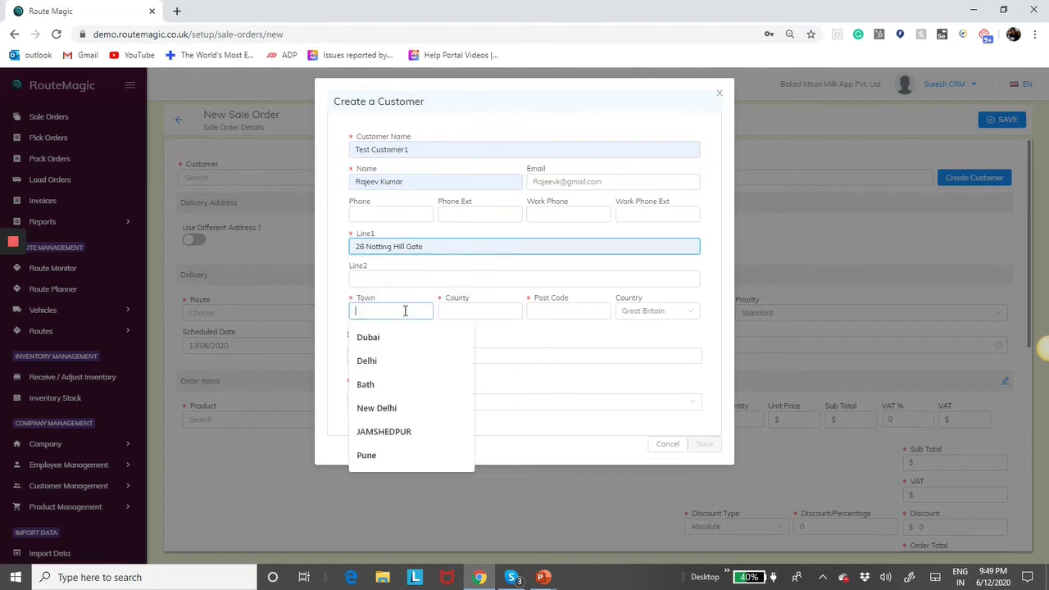
{"action": "left_click", "coordinate": [378, 385]}
{"action": "left_click", "coordinate": [468, 310]}
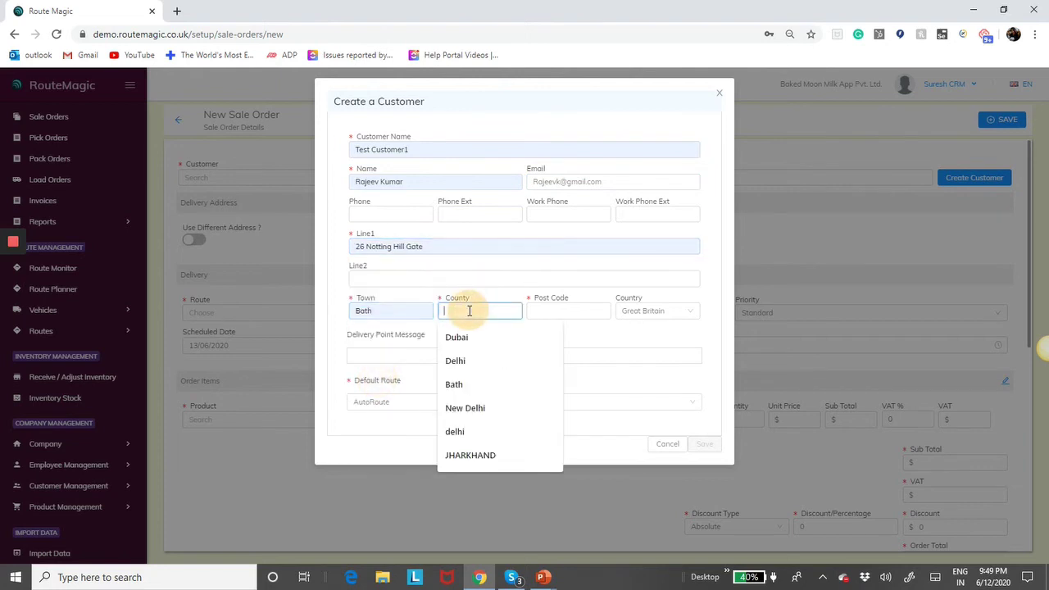
{"action": "left_click", "coordinate": [460, 385]}
{"action": "left_click", "coordinate": [568, 312]}
{"action": "left_click", "coordinate": [574, 337]}
{"action": "left_click", "coordinate": [405, 401]}
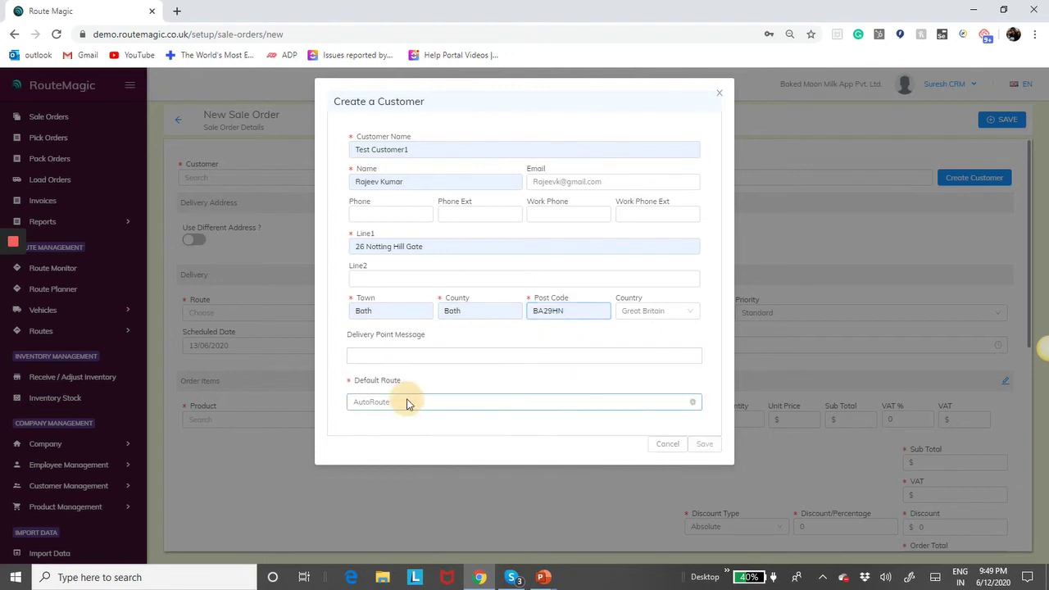
{"action": "left_click", "coordinate": [380, 443]}
{"action": "left_click", "coordinate": [703, 445]}
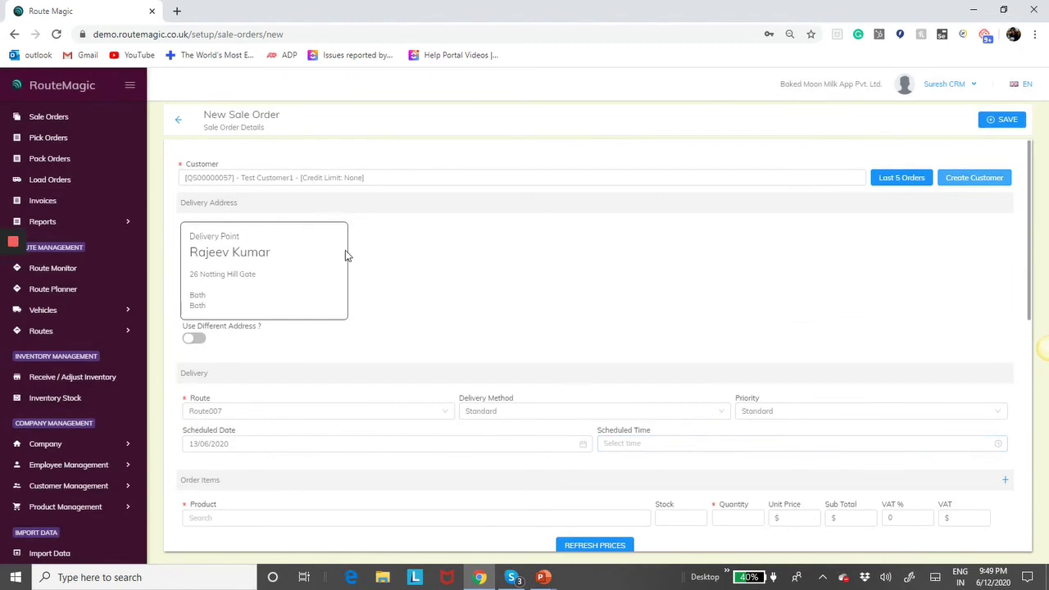
- Add Robo Food as the order item, save the sale order, and open it
{"action": "scroll", "coordinate": [417, 278], "scroll_direction": "down", "scroll_amount": 2}
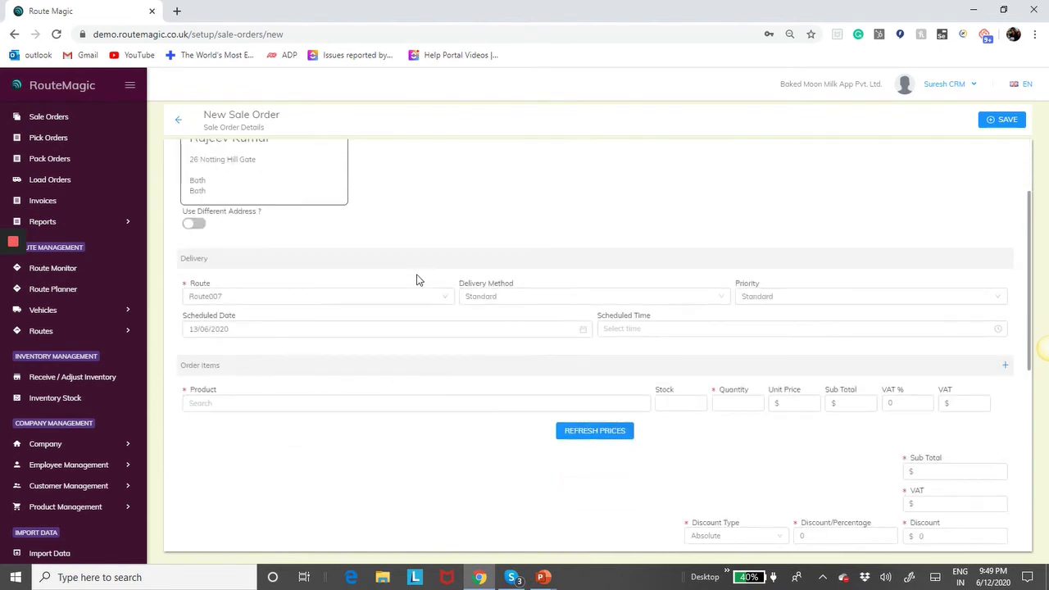
{"action": "left_click", "coordinate": [322, 405]}
{"action": "type", "text": "robo"}
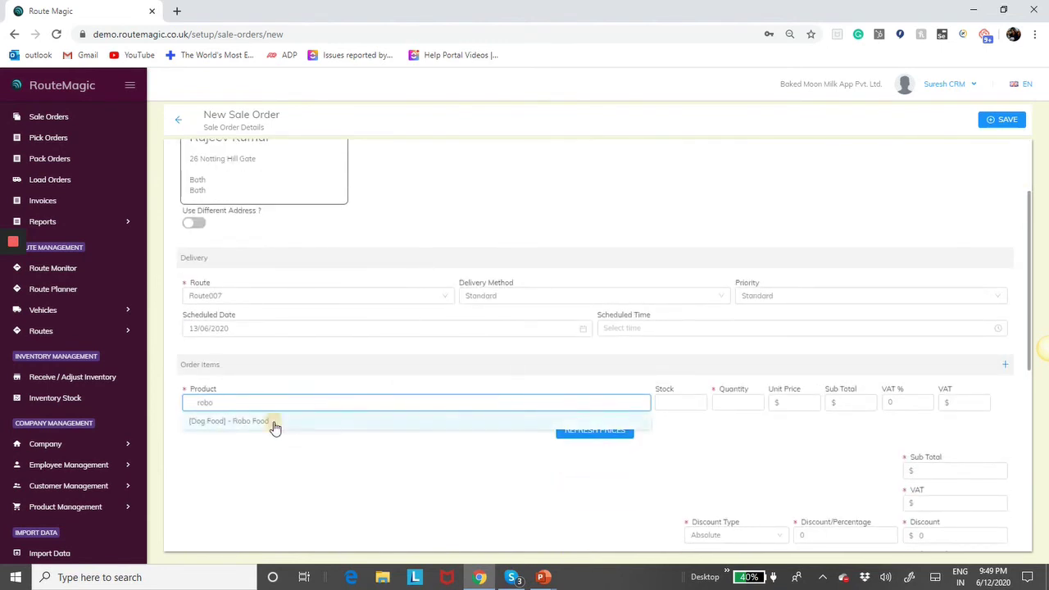
{"action": "left_click", "coordinate": [275, 423]}
{"action": "left_click", "coordinate": [1007, 121]}
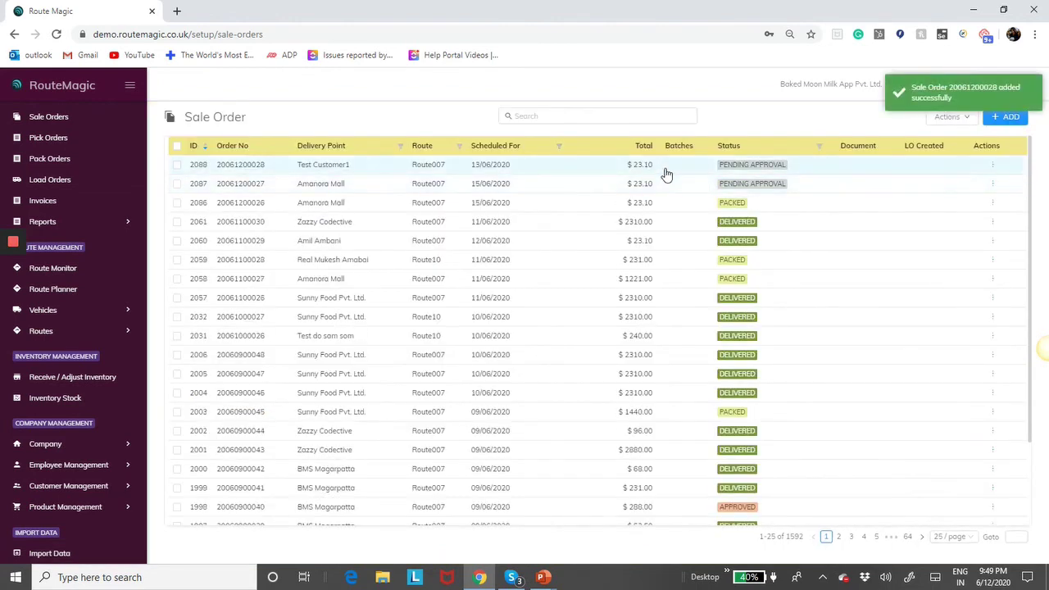
{"action": "left_click", "coordinate": [523, 164]}
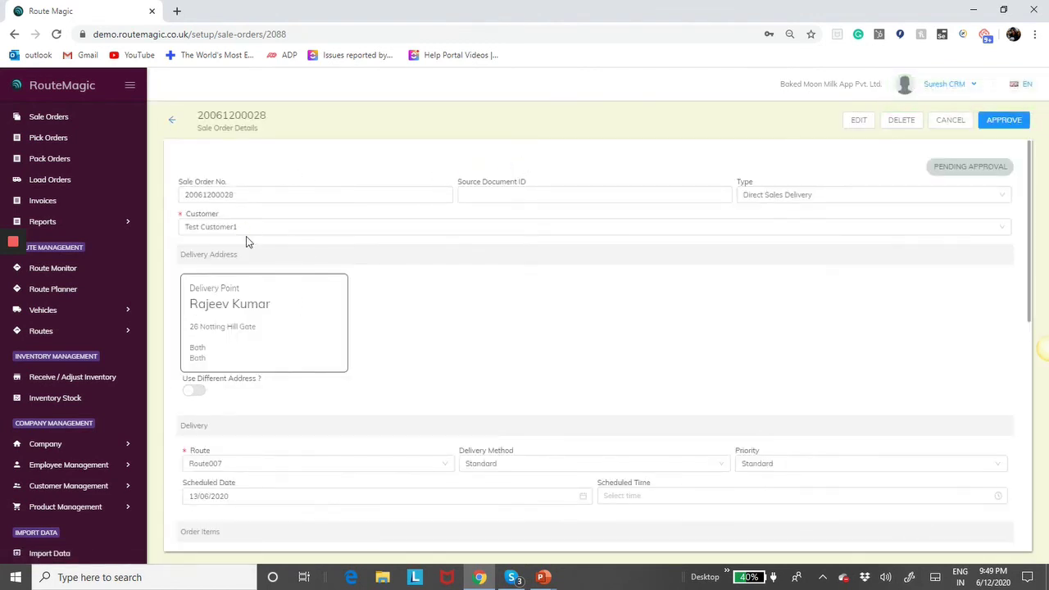
- Search the Customers list for 'test customer1' and open Test Customer1's record (ID 228)
{"action": "left_click", "coordinate": [69, 449]}
{"action": "left_click", "coordinate": [54, 465]}
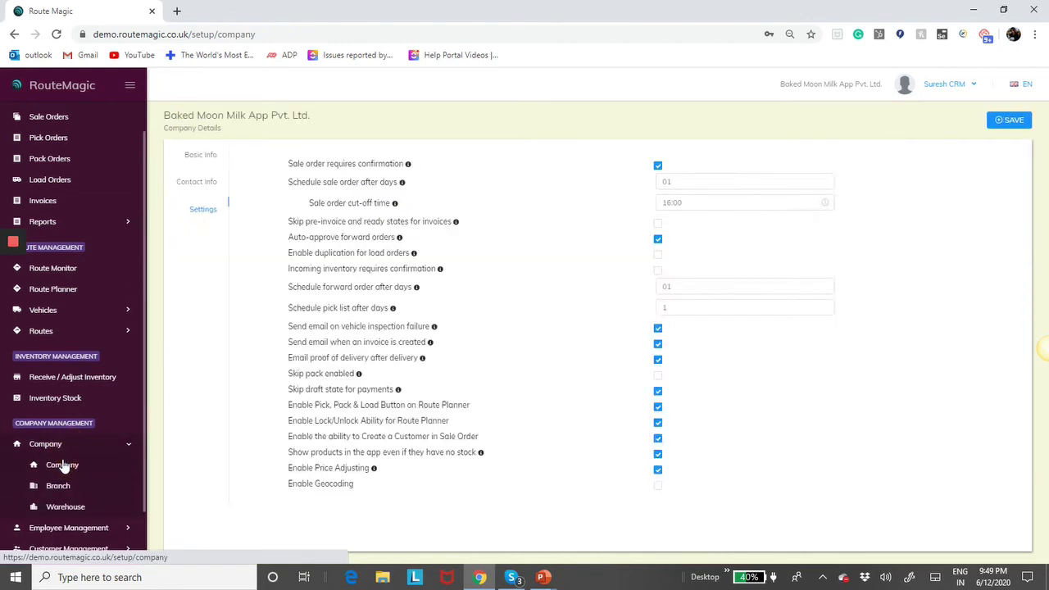
{"action": "scroll", "coordinate": [74, 492], "scroll_direction": "down", "scroll_amount": 1}
{"action": "left_click", "coordinate": [74, 494]}
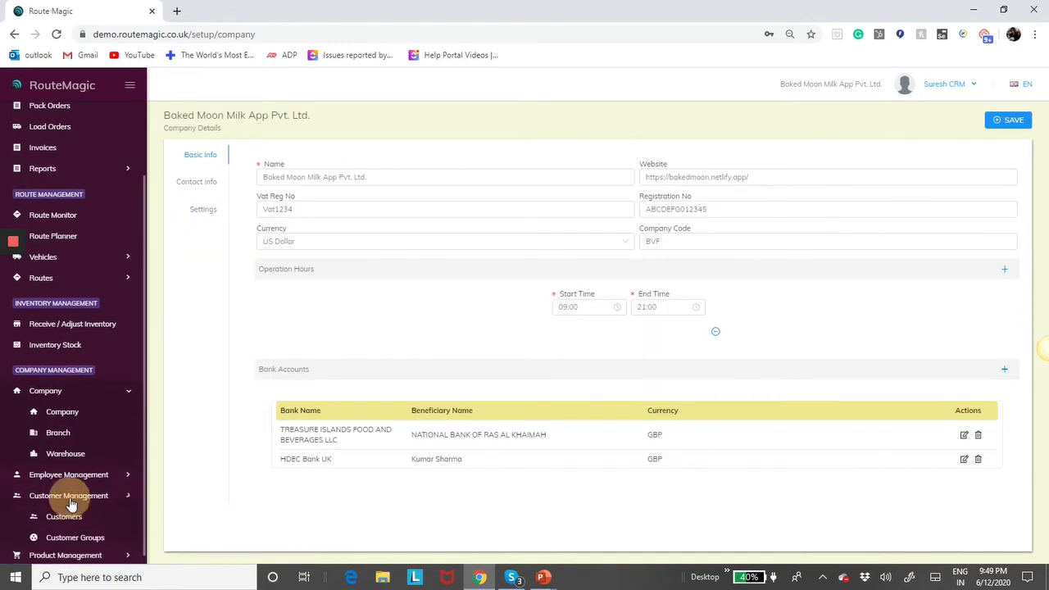
{"action": "left_click", "coordinate": [70, 514]}
{"action": "left_click", "coordinate": [571, 117]}
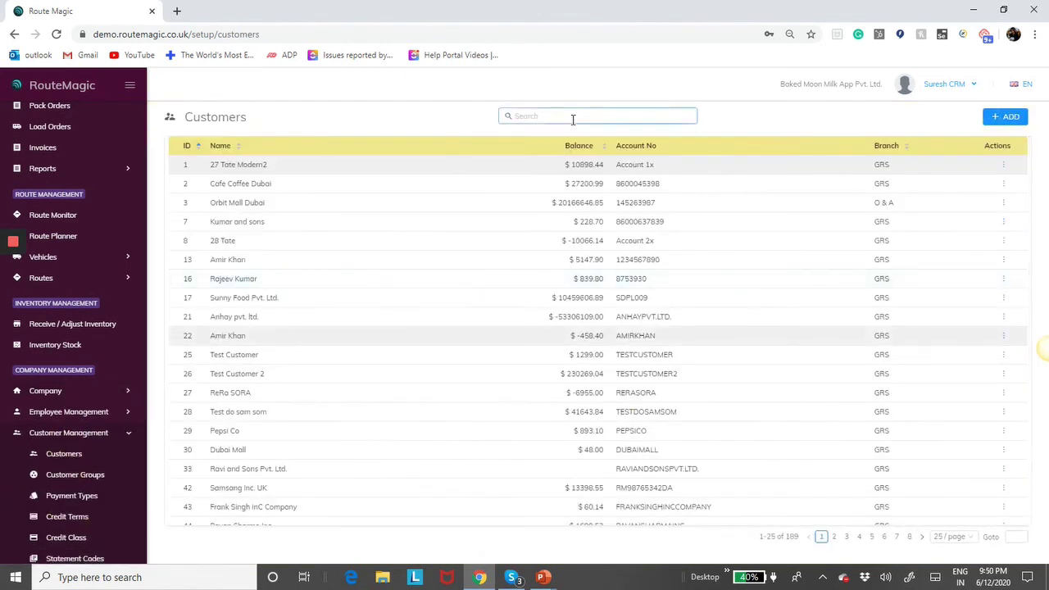
{"action": "type", "text": "test cust"}
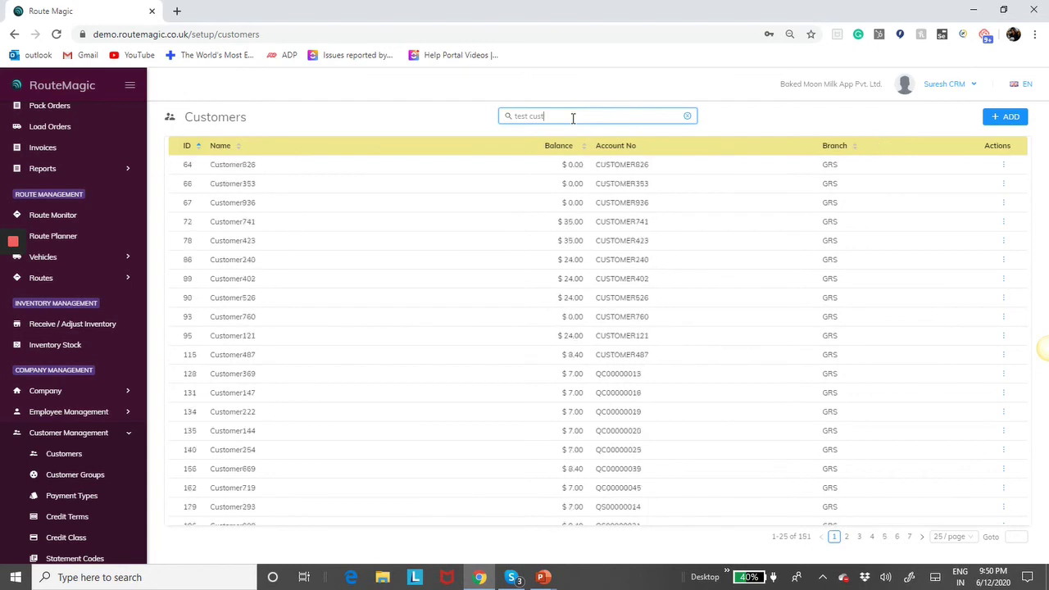
{"action": "type", "text": "omer1"}
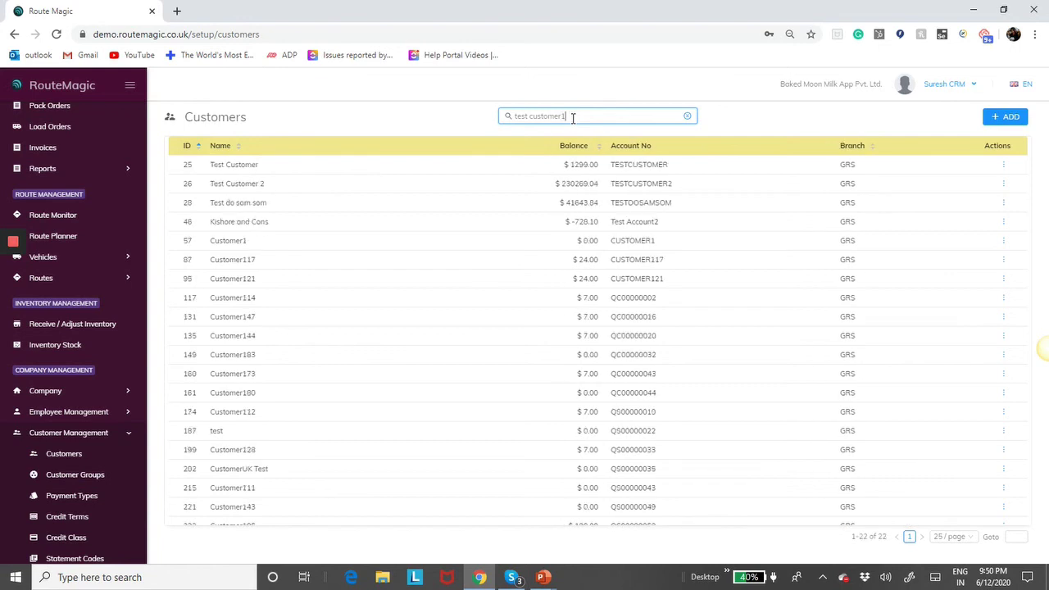
{"action": "scroll", "coordinate": [457, 238], "scroll_direction": "down", "scroll_amount": 1}
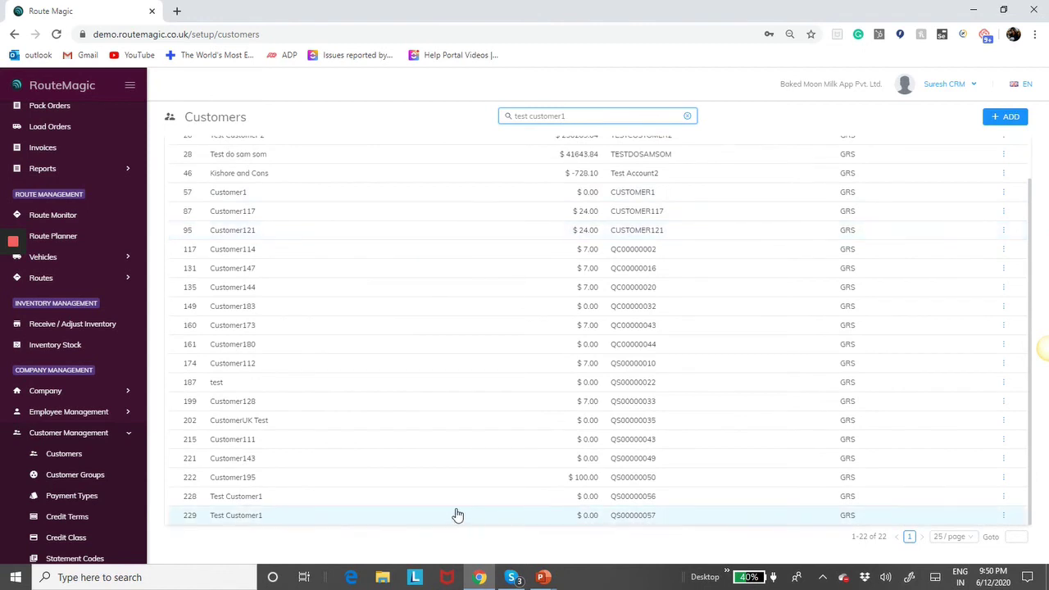
{"action": "left_click", "coordinate": [369, 498]}
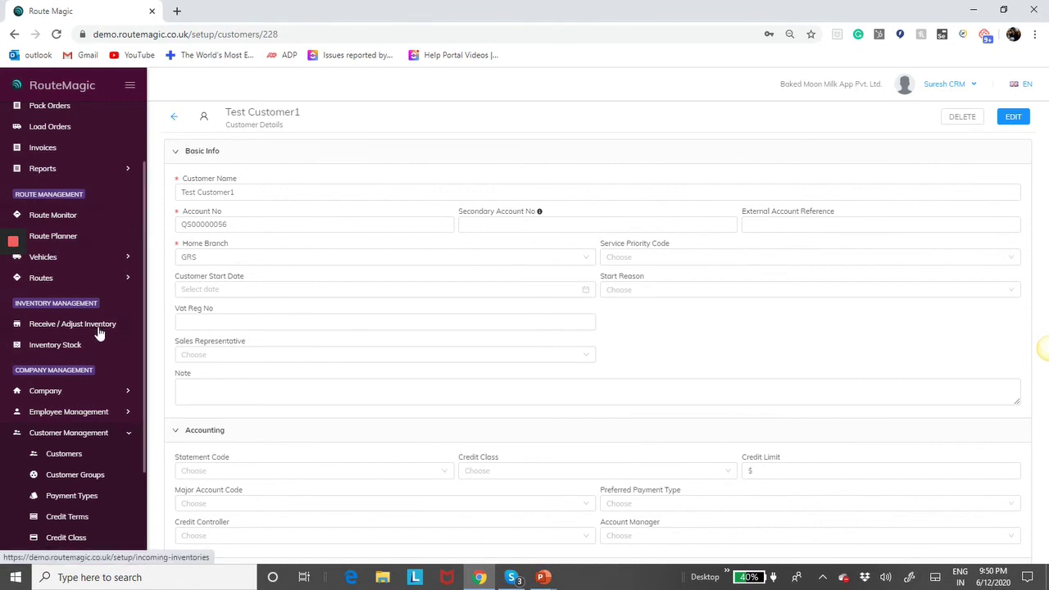
- Untick 'Enable the ability to Create a Customer in Sale Order' in company Settings, save, and view the 1,592-order Sale Order list
{"action": "left_click", "coordinate": [90, 394]}
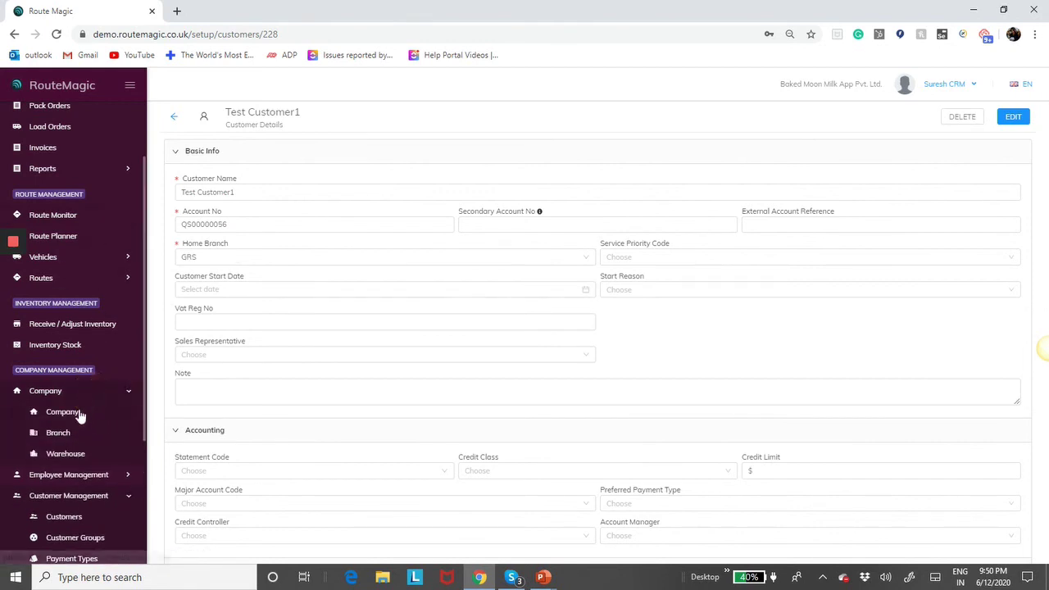
{"action": "left_click", "coordinate": [71, 421]}
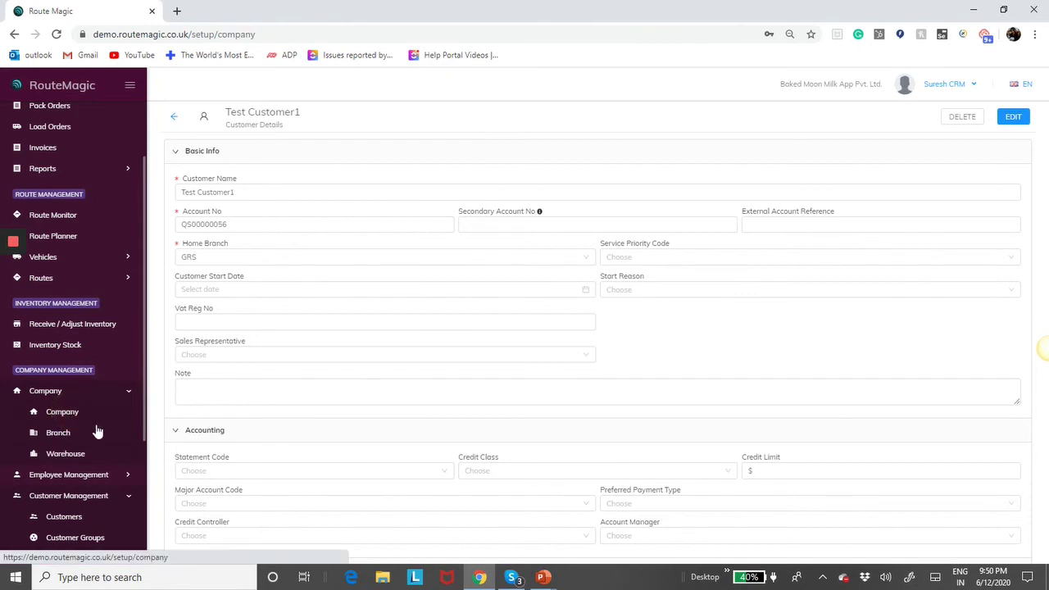
{"action": "left_click", "coordinate": [212, 213]}
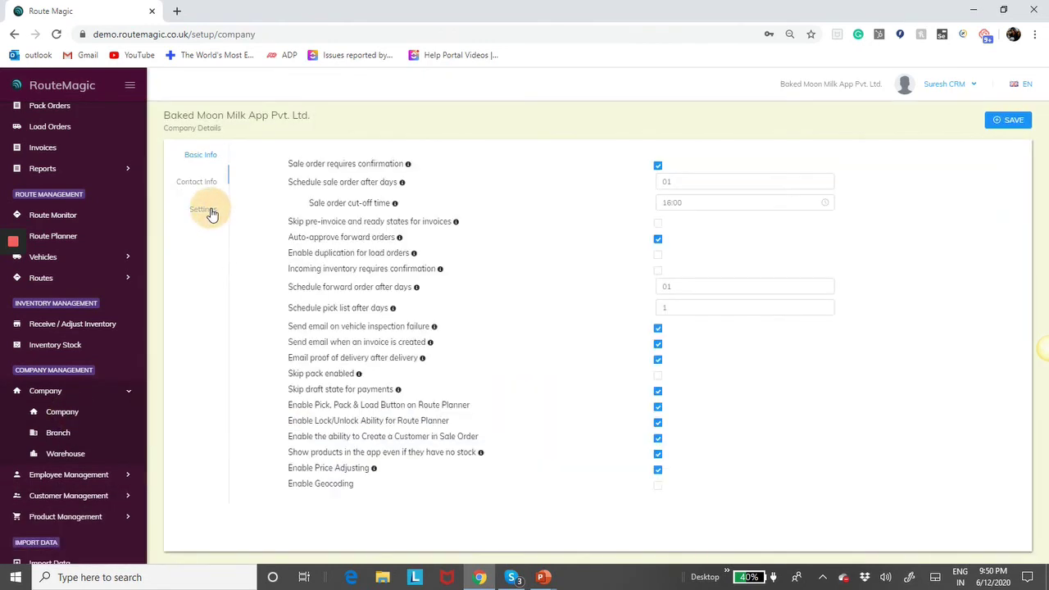
{"action": "left_click", "coordinate": [657, 439]}
{"action": "left_click", "coordinate": [1013, 120]}
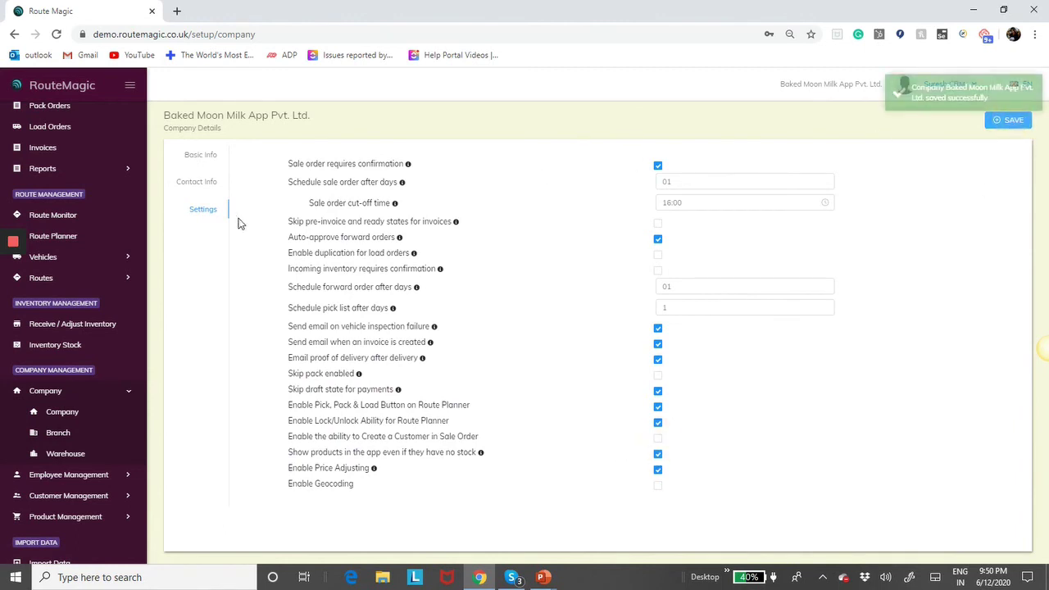
{"action": "scroll", "coordinate": [71, 263], "scroll_direction": "up", "scroll_amount": 3}
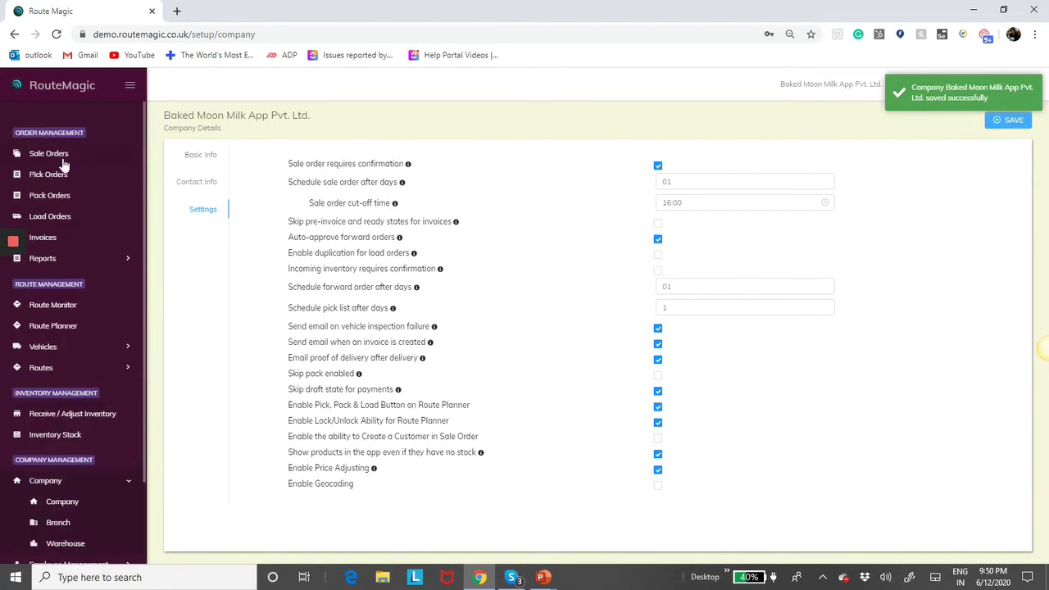
{"action": "left_click", "coordinate": [49, 153]}
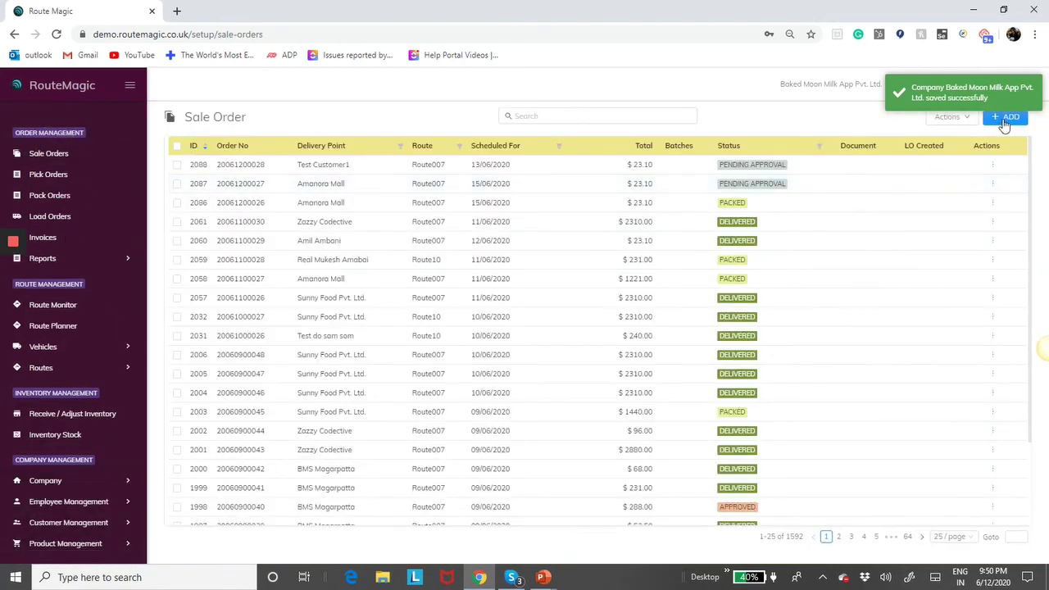
- Start a new sale order, then untick 'Show products in the app even if they have no stock' in company Settings
{"action": "left_click", "coordinate": [1008, 116]}
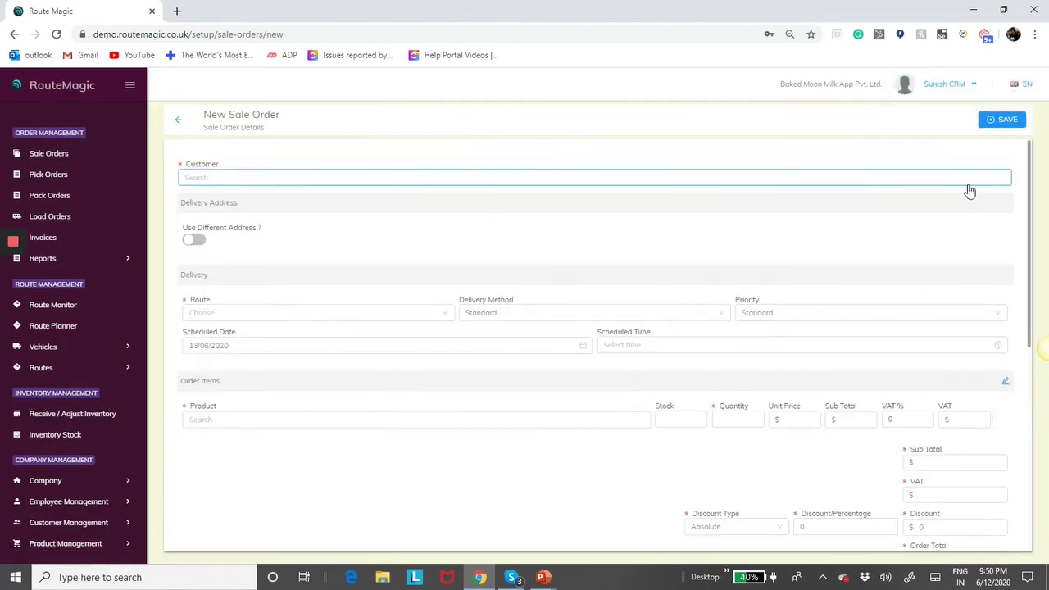
{"action": "left_click", "coordinate": [64, 483]}
{"action": "scroll", "coordinate": [82, 513], "scroll_direction": "down", "scroll_amount": 1}
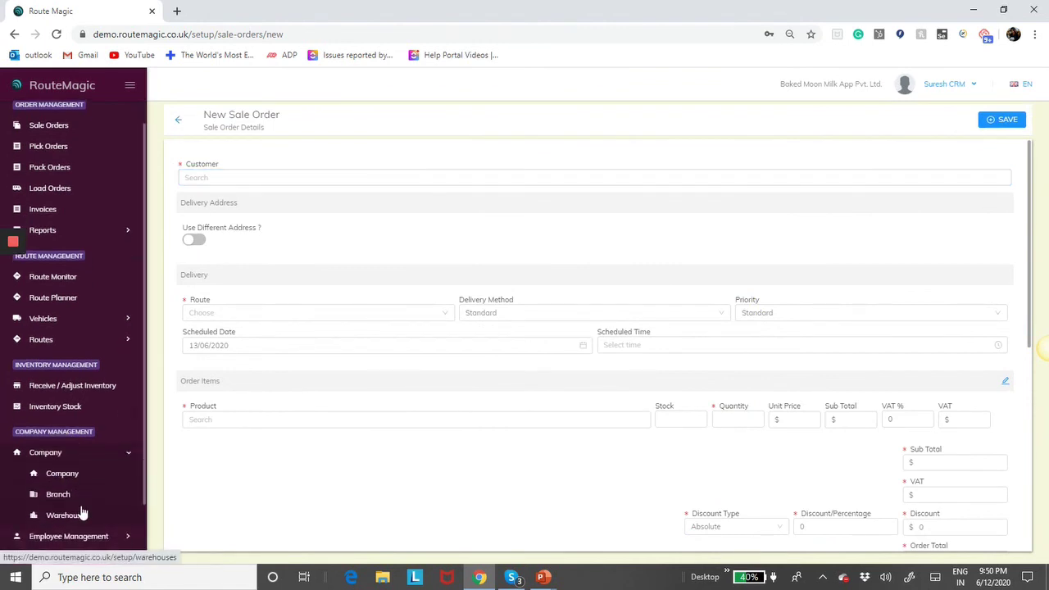
{"action": "scroll", "coordinate": [82, 514], "scroll_direction": "down", "scroll_amount": 2}
{"action": "left_click", "coordinate": [71, 428]}
{"action": "left_click", "coordinate": [201, 209]}
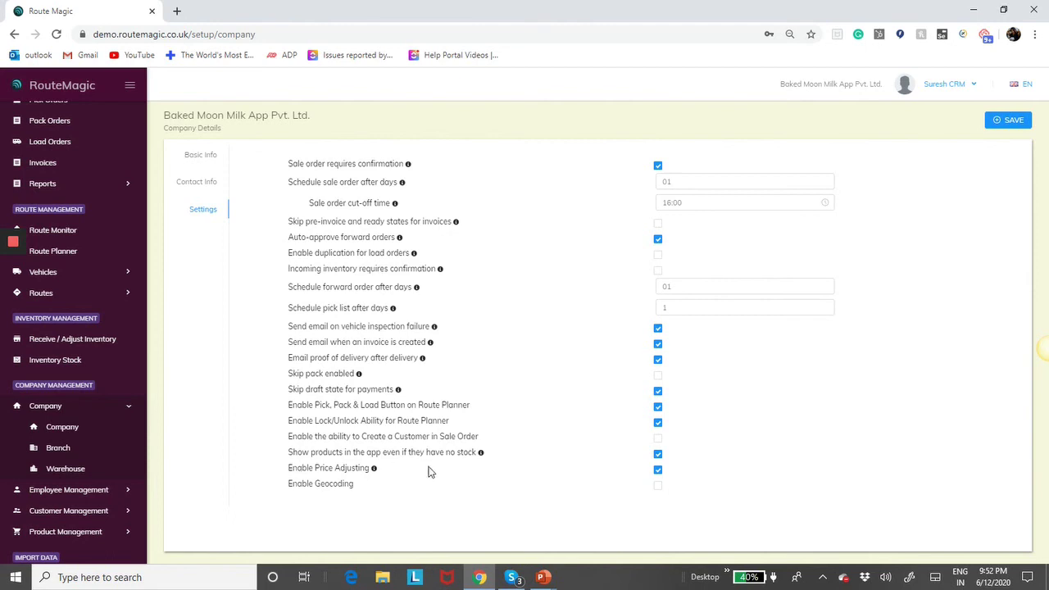
{"action": "left_click", "coordinate": [658, 455]}
- Advance the slide show to the 'Show Products…No Stock' slide, then return to Chrome
{"action": "key", "text": "alt+Tab"}
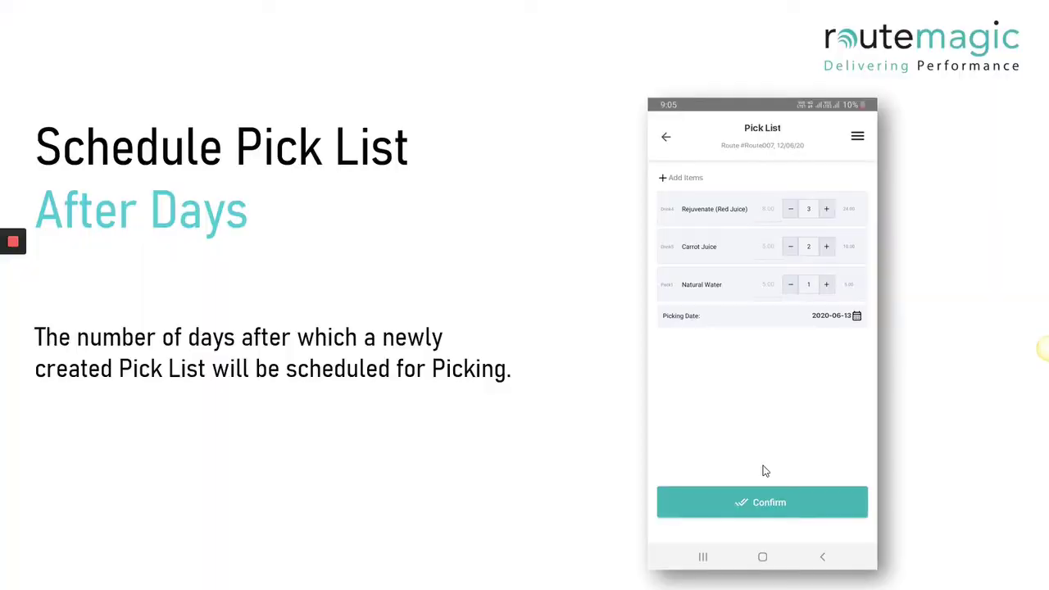
{"action": "left_click", "coordinate": [762, 471]}
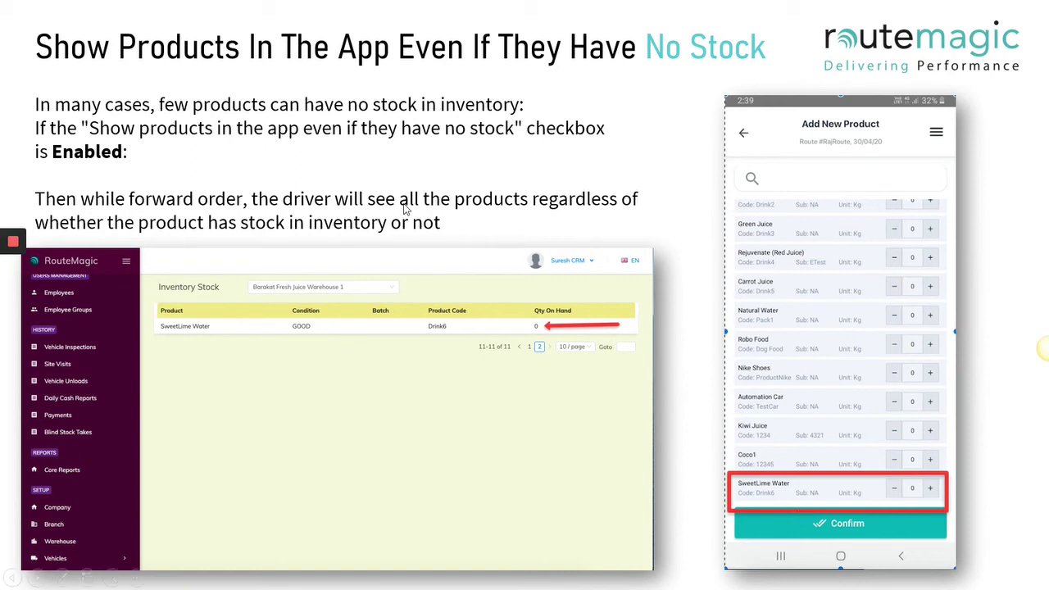
{"action": "key", "text": "alt+Tab"}
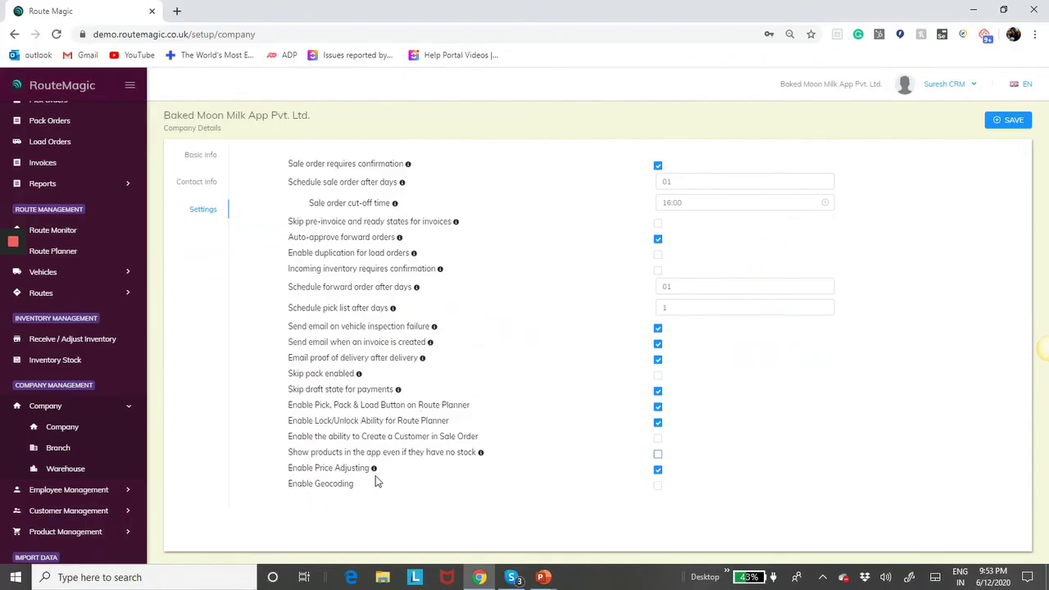
- Save the no-stock setting change and open a blank New Sale Order form from Sale Orders
{"action": "mouse_move", "coordinate": [375, 471]}
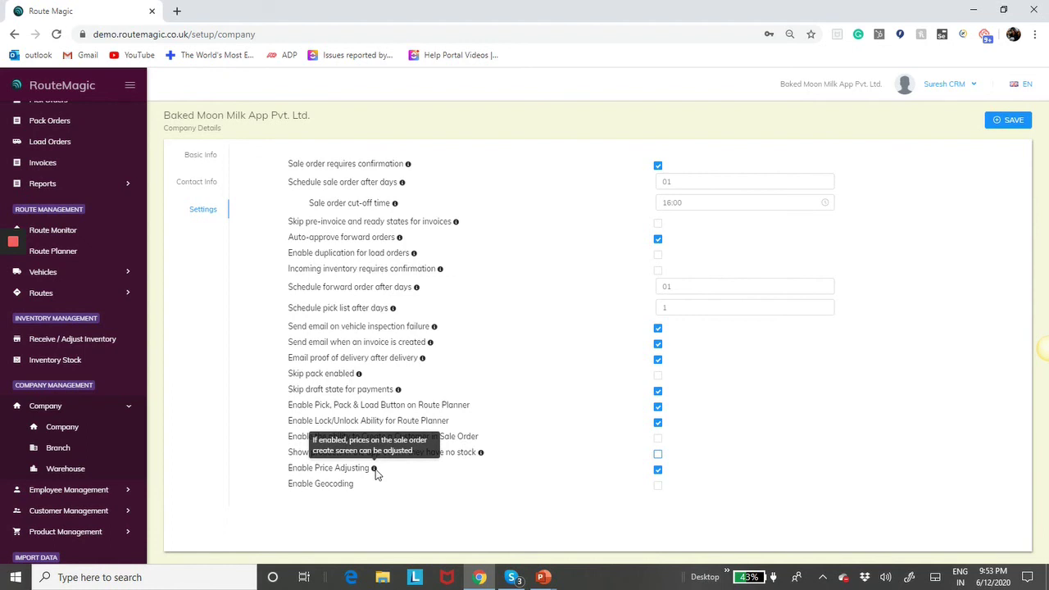
{"action": "scroll", "coordinate": [63, 161], "scroll_direction": "up", "scroll_amount": 1}
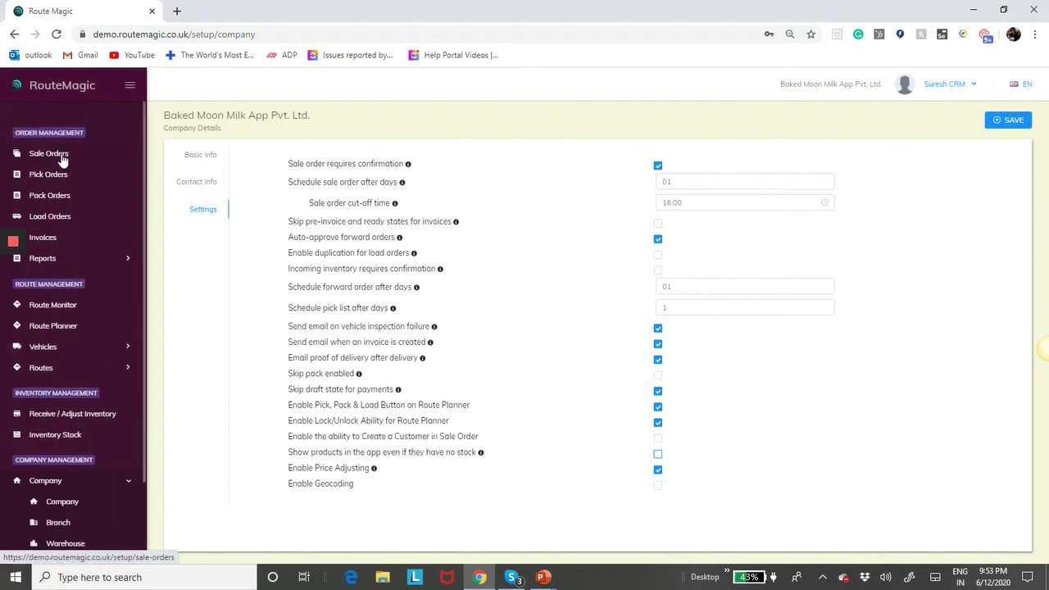
{"action": "left_click", "coordinate": [1008, 123]}
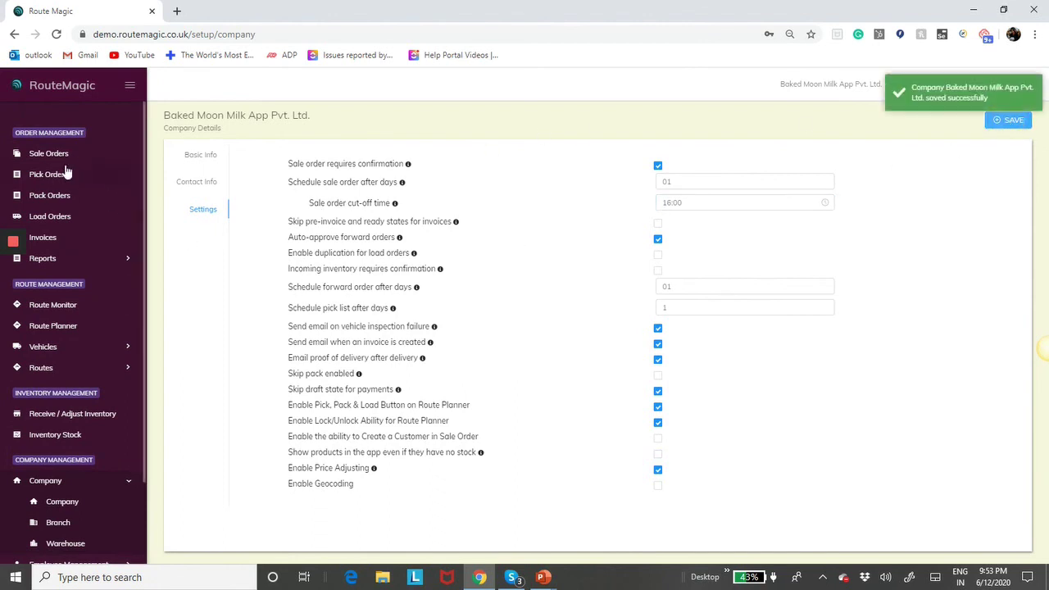
{"action": "left_click", "coordinate": [49, 153]}
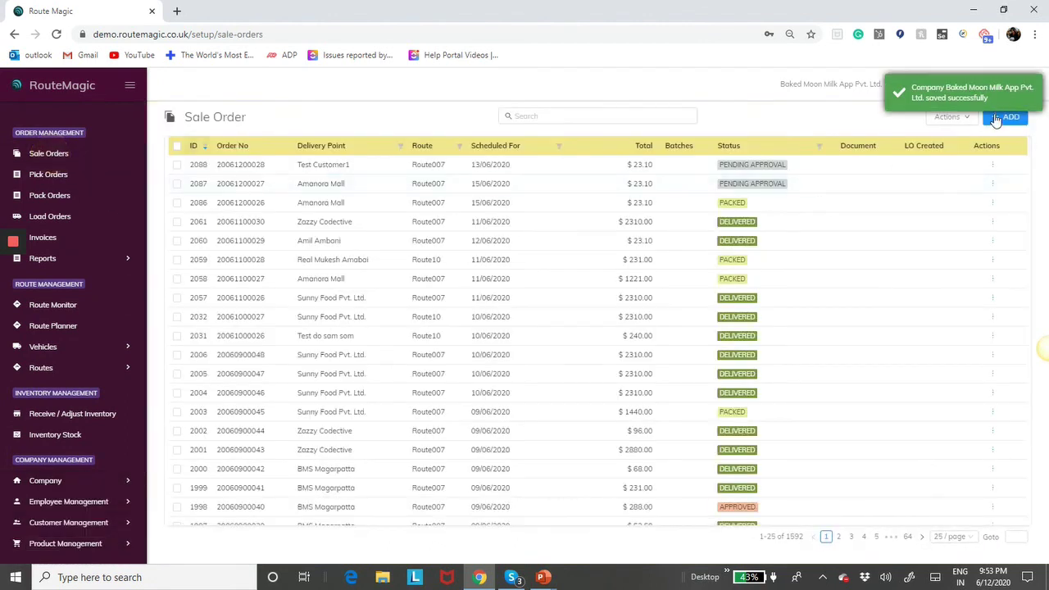
{"action": "left_click", "coordinate": [1005, 116]}
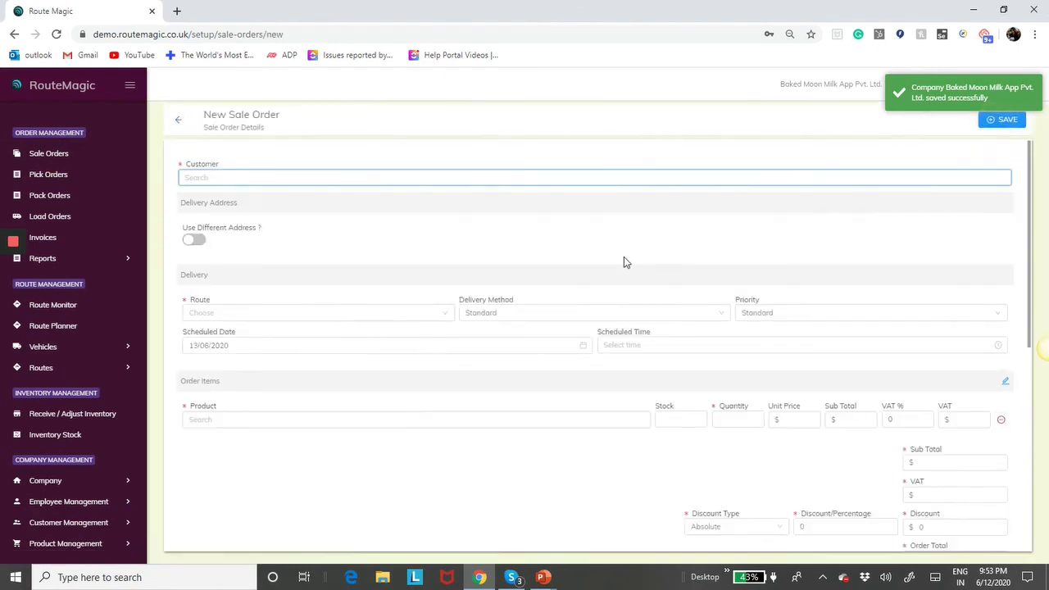
- Choose the order's customer and add Robo Food to the new sale order's items
{"action": "left_click", "coordinate": [270, 179]}
{"action": "type", "text": "ama"}
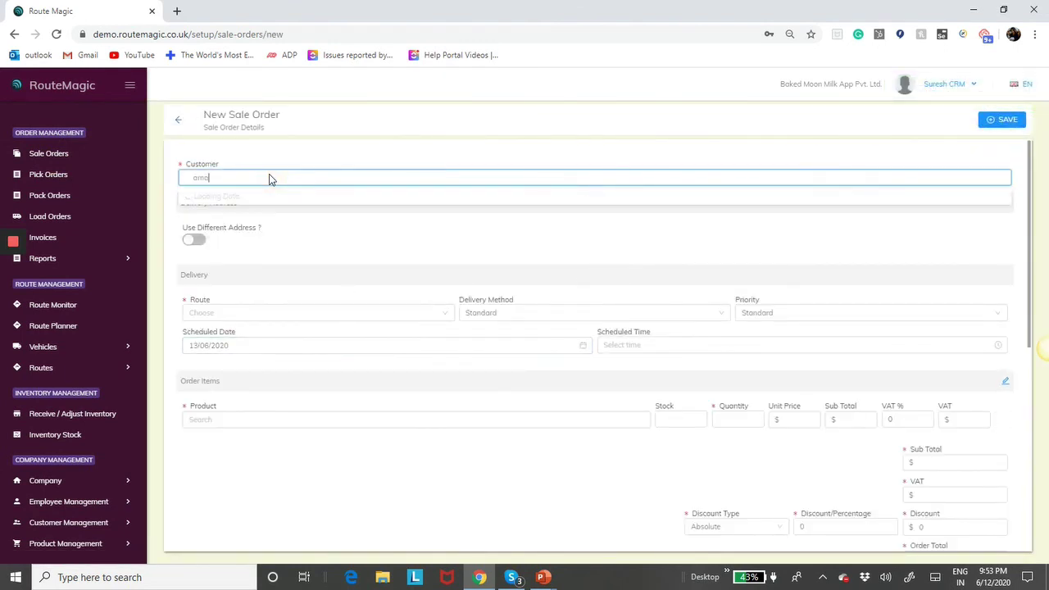
{"action": "left_click", "coordinate": [254, 196]}
{"action": "scroll", "coordinate": [381, 365], "scroll_direction": "down", "scroll_amount": 1}
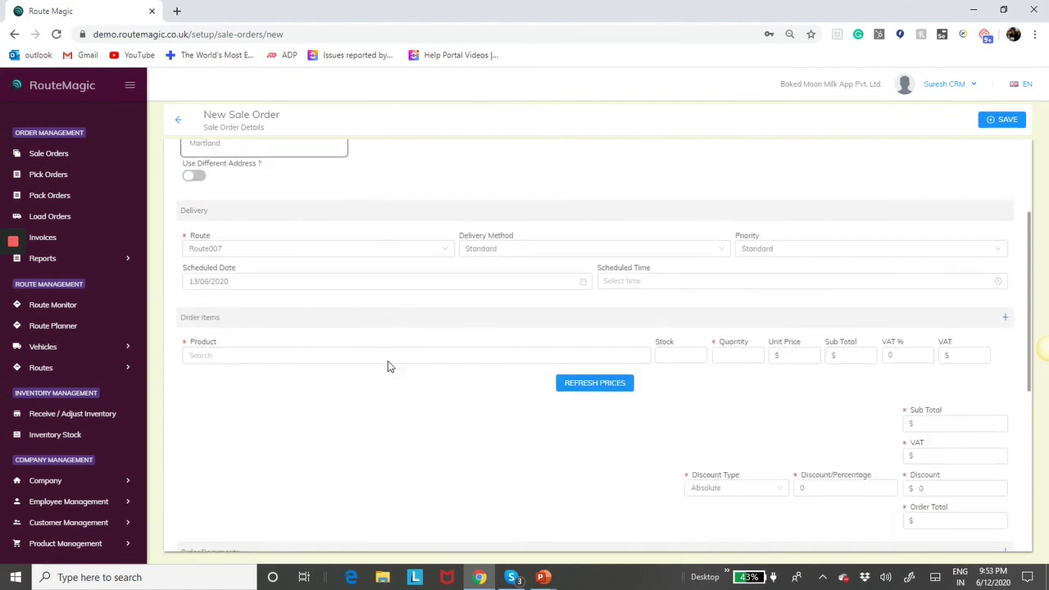
{"action": "left_click", "coordinate": [356, 359]}
{"action": "type", "text": "rob"}
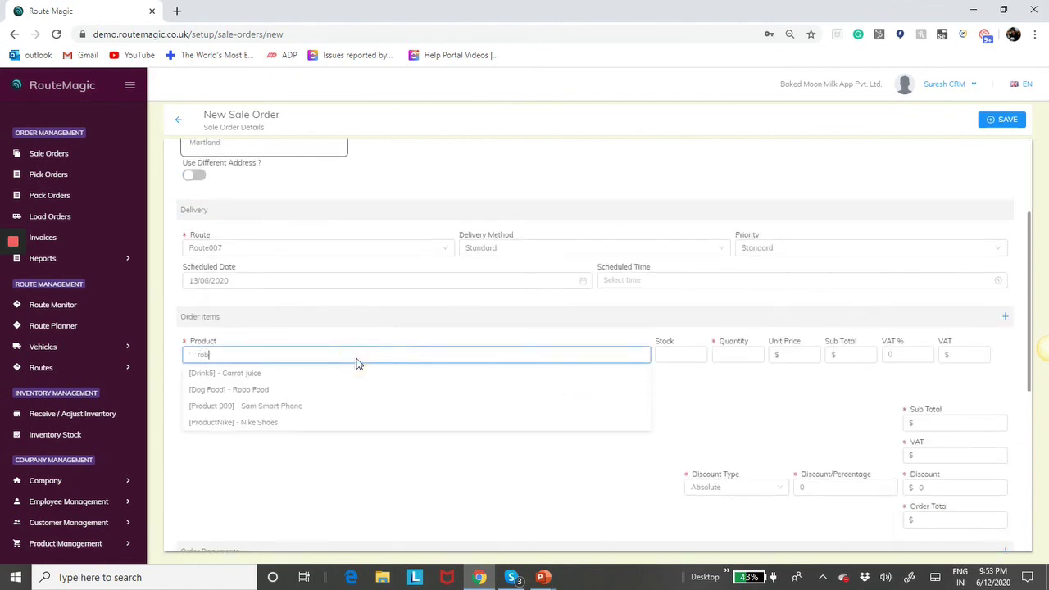
{"action": "left_click", "coordinate": [288, 375]}
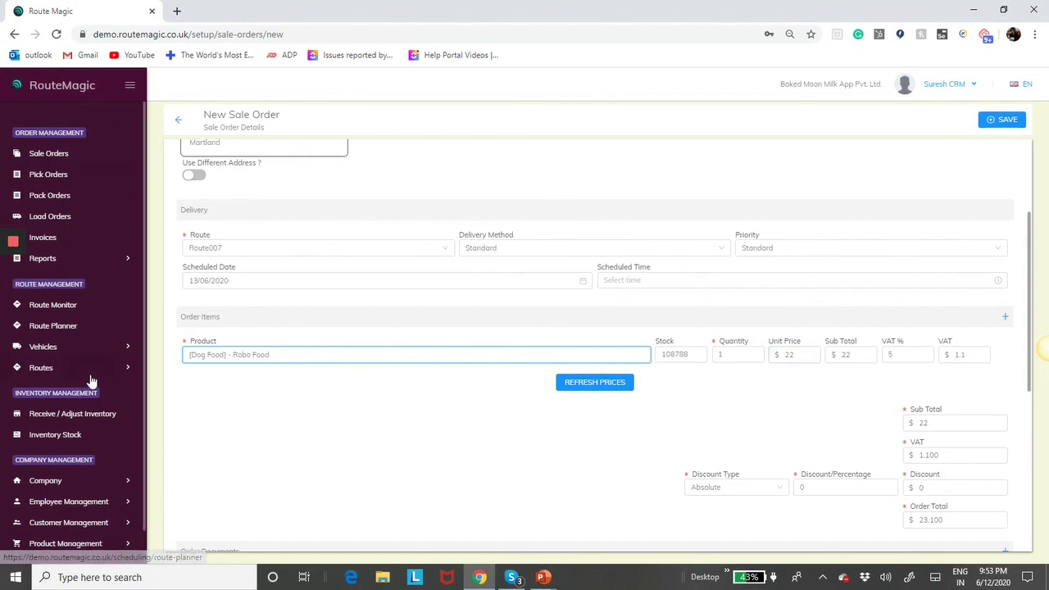
- Leave the unsaved sale order for the company Settings list, confirming Yes to discard
{"action": "scroll", "coordinate": [88, 381], "scroll_direction": "down", "scroll_amount": 1}
{"action": "left_click", "coordinate": [62, 444]}
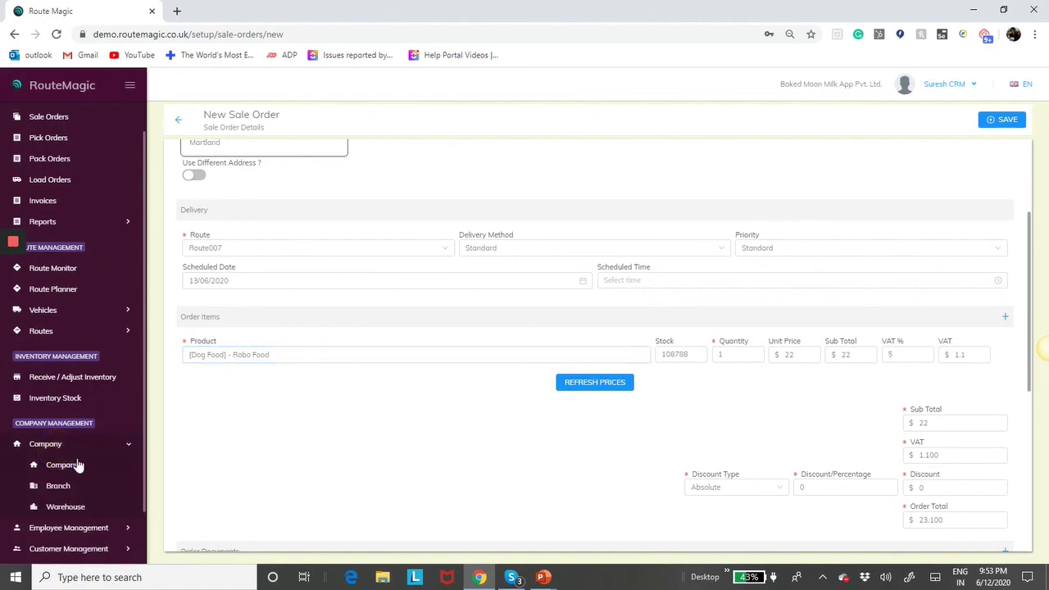
{"action": "left_click", "coordinate": [65, 467]}
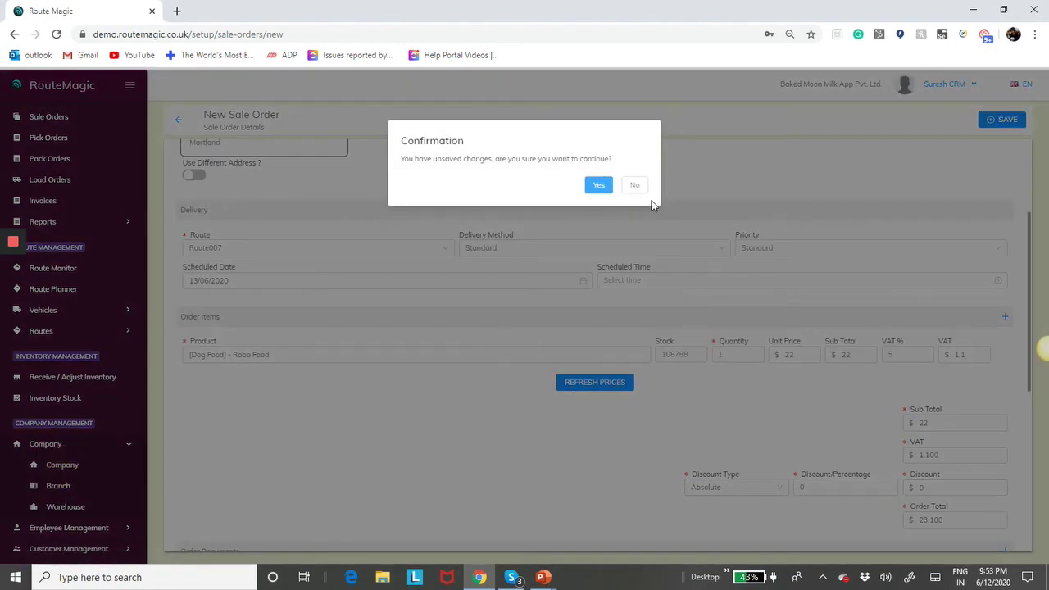
{"action": "left_click", "coordinate": [595, 183]}
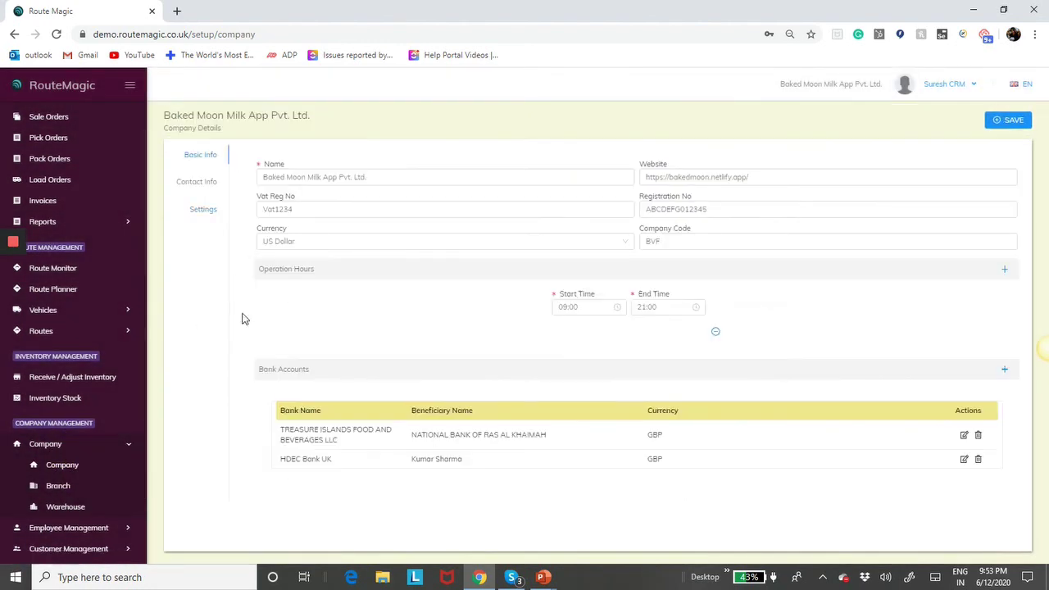
{"action": "left_click", "coordinate": [213, 216]}
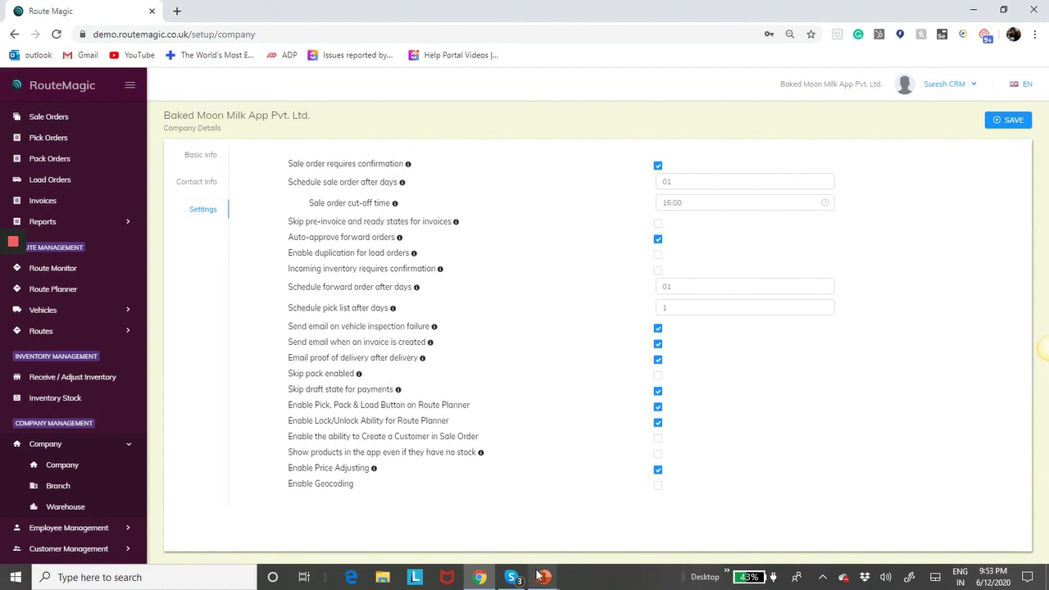
- Advance the PowerPoint slide show to the Enable Geocoding slide
{"action": "mouse_move", "coordinate": [538, 576]}
{"action": "left_click", "coordinate": [518, 541]}
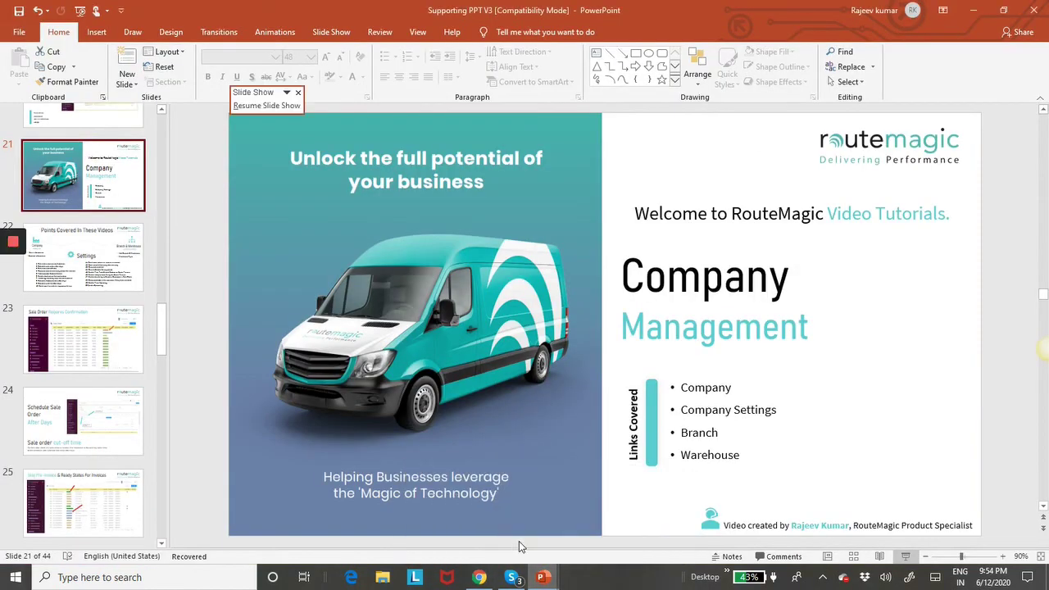
{"action": "key", "text": "alt+Tab"}
{"action": "key", "text": "alt+Tab"}
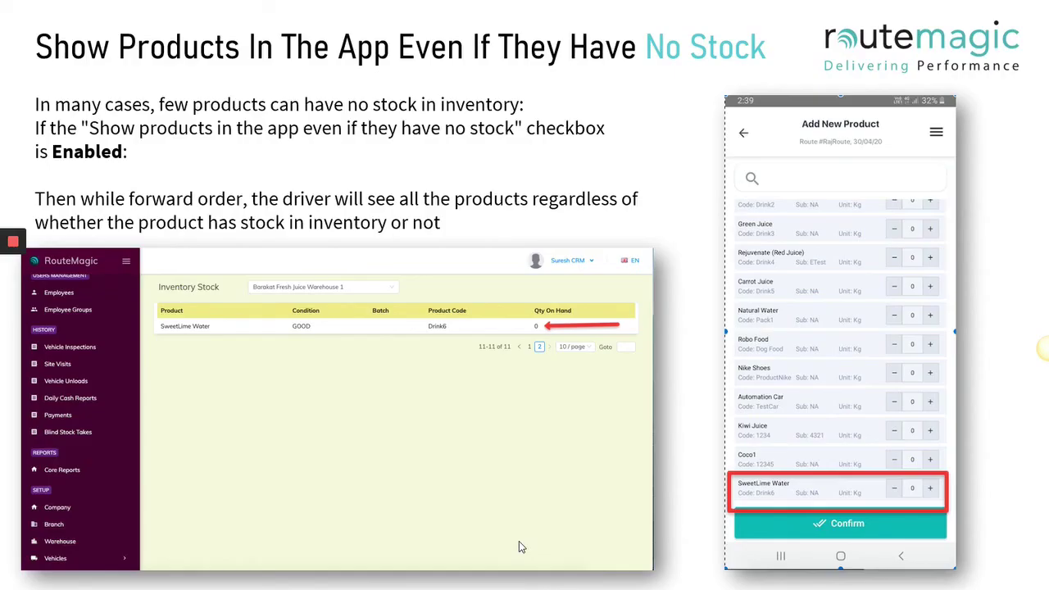
{"action": "key", "text": "Right"}
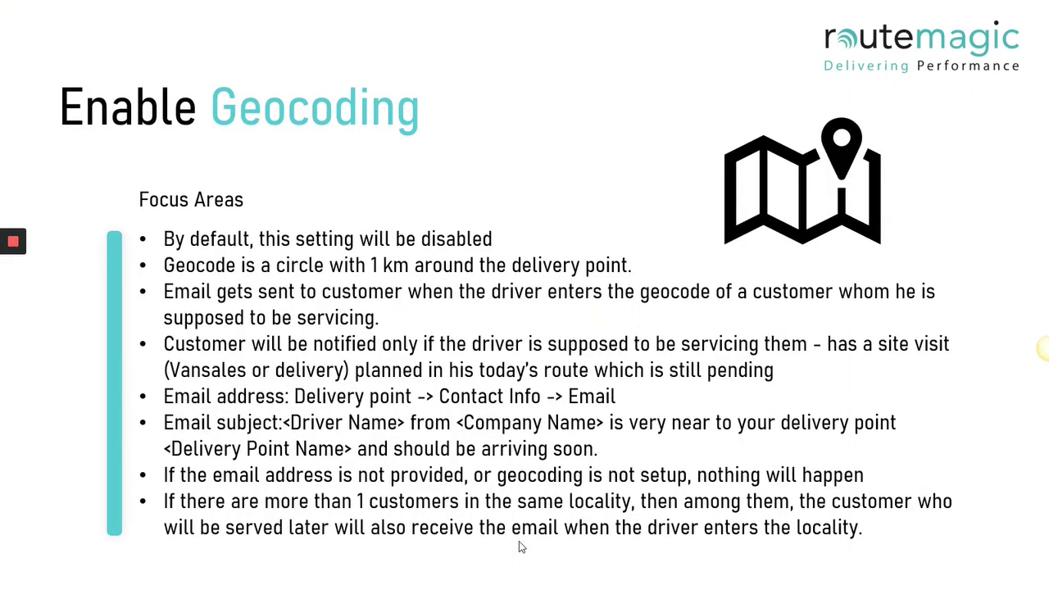